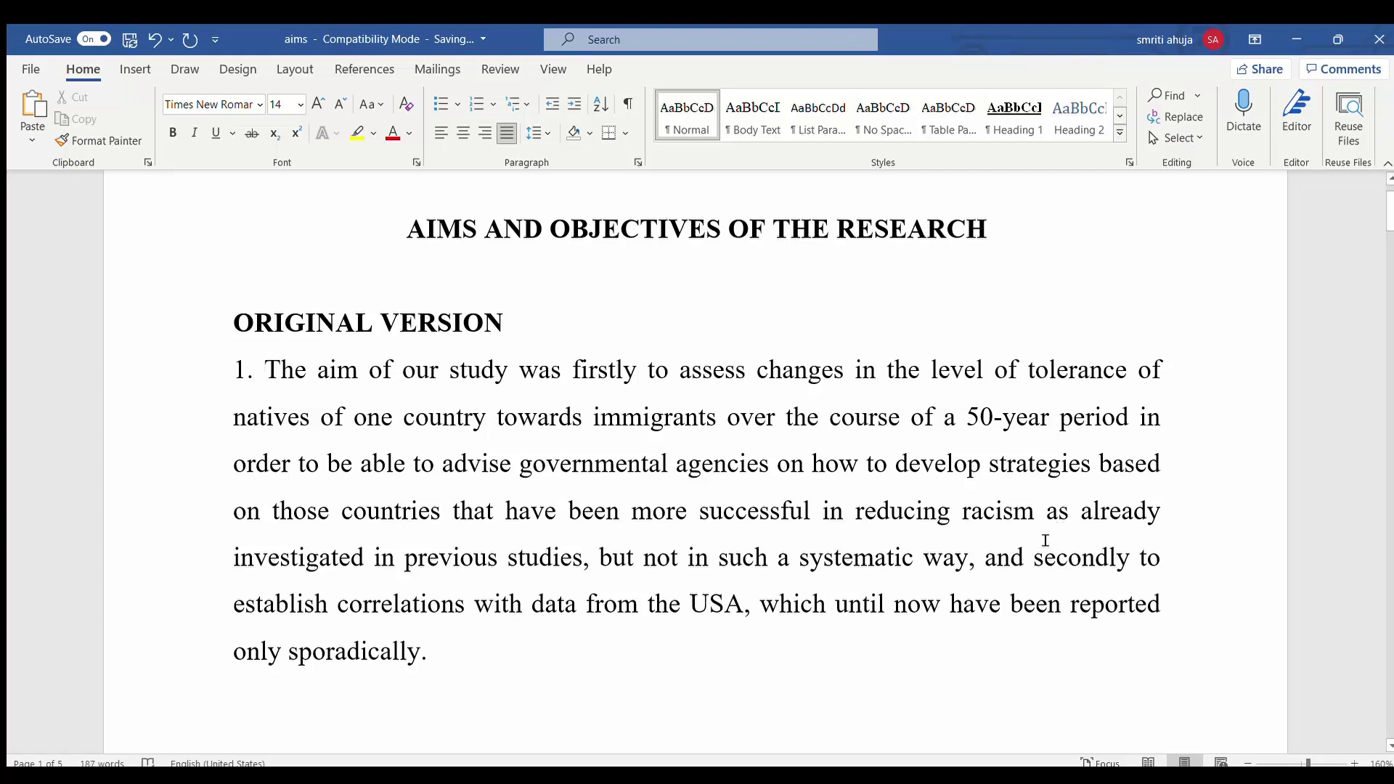
# Replace 'secondly' with '2.' and start point 2 on its own line.
pyautogui.moveTo(1034, 558); pyautogui.dragTo(1142, 564)
pyautogui.write('2')
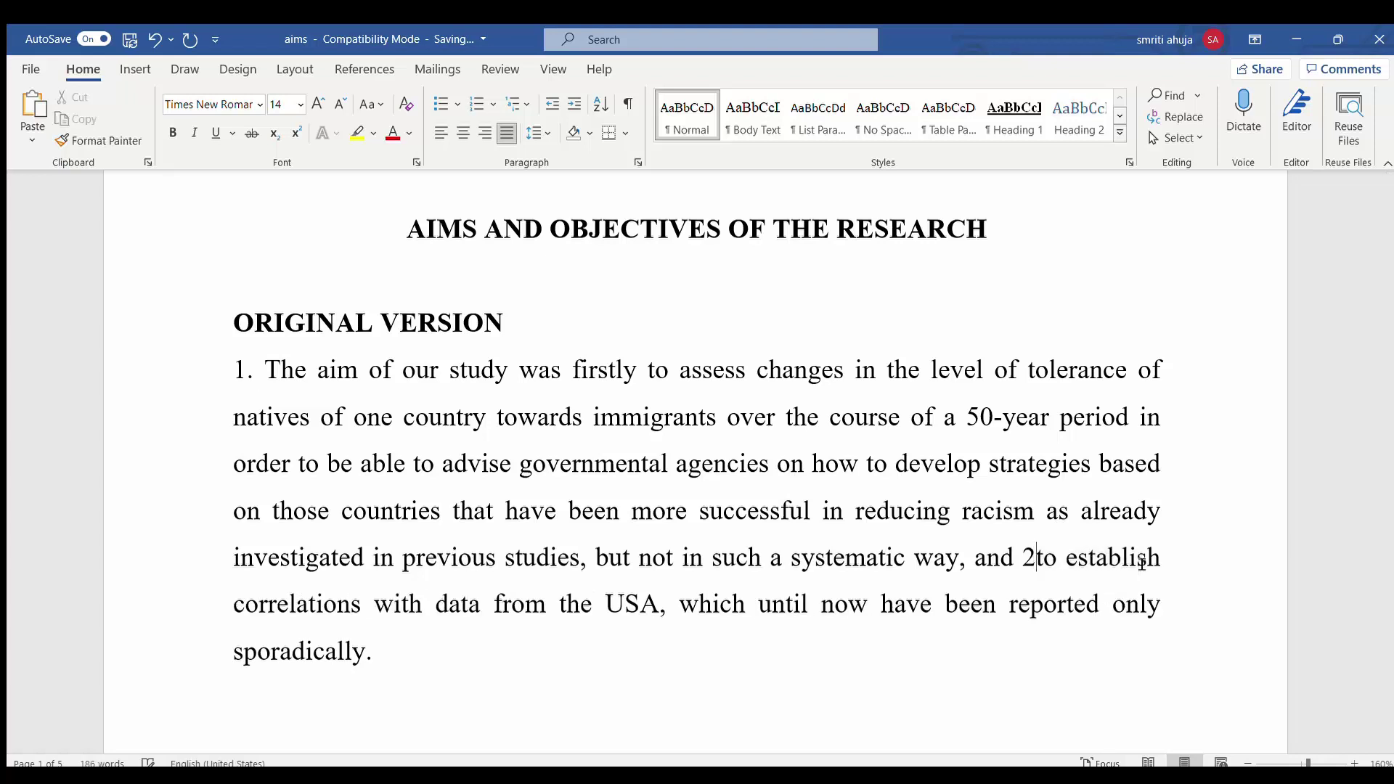
pyautogui.write('.')
pyautogui.press('Left')
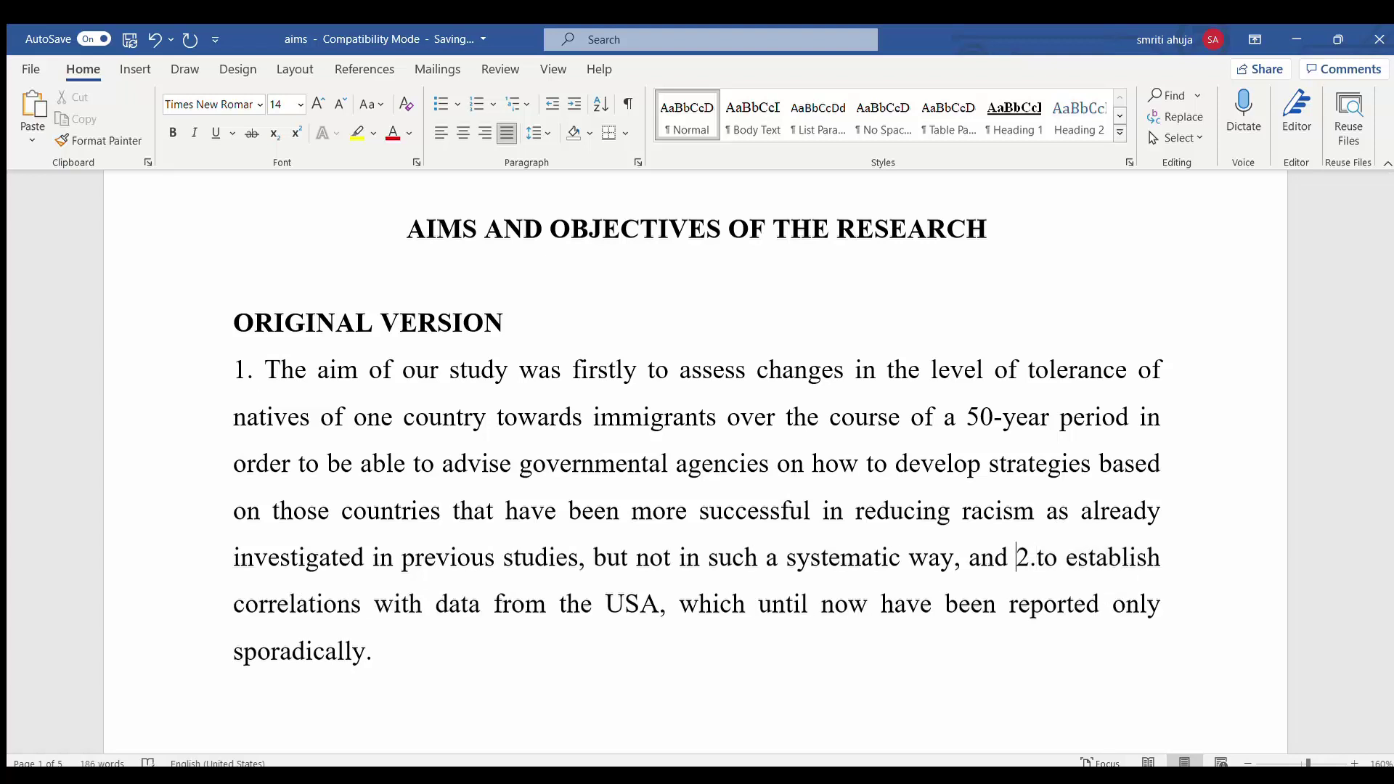
pyautogui.press('Left')
pyautogui.press('Return')
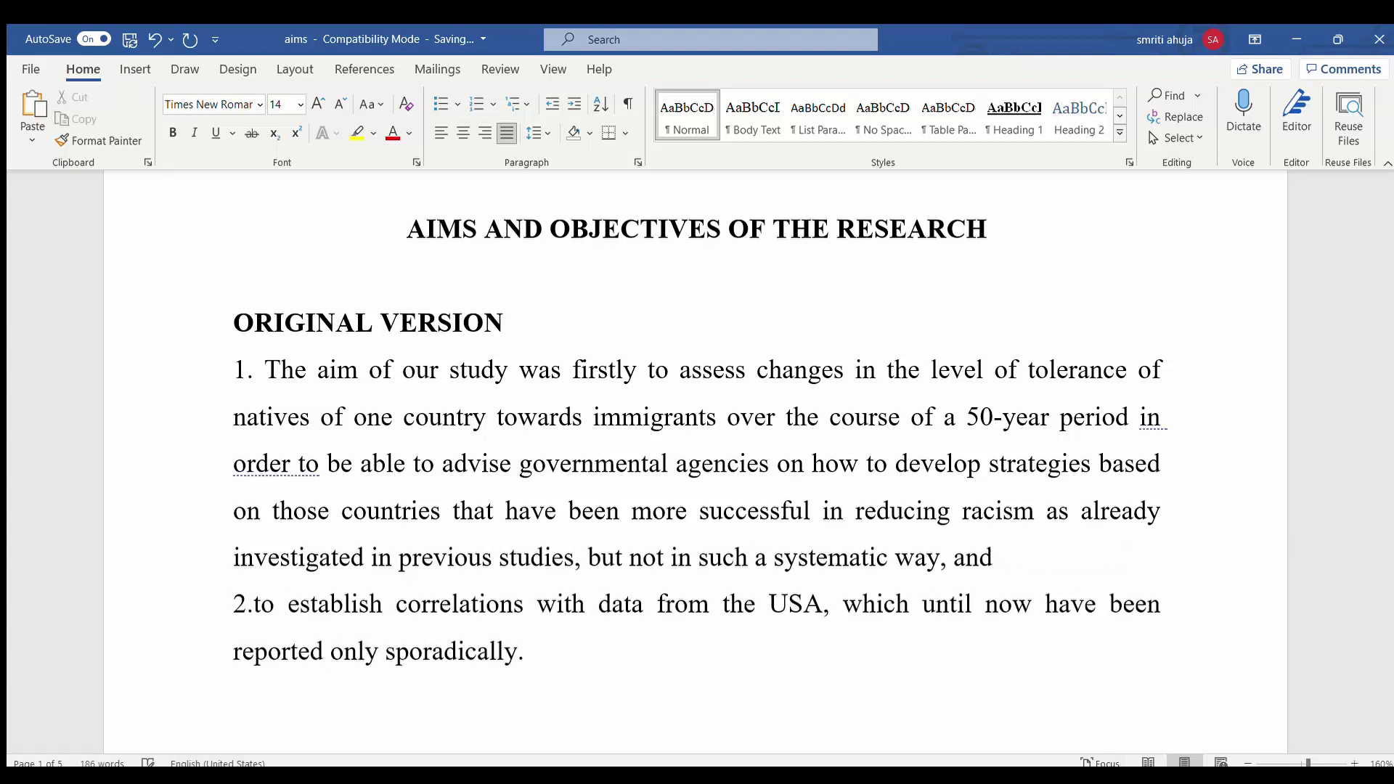
pyautogui.press('Right')
pyautogui.press('Right')
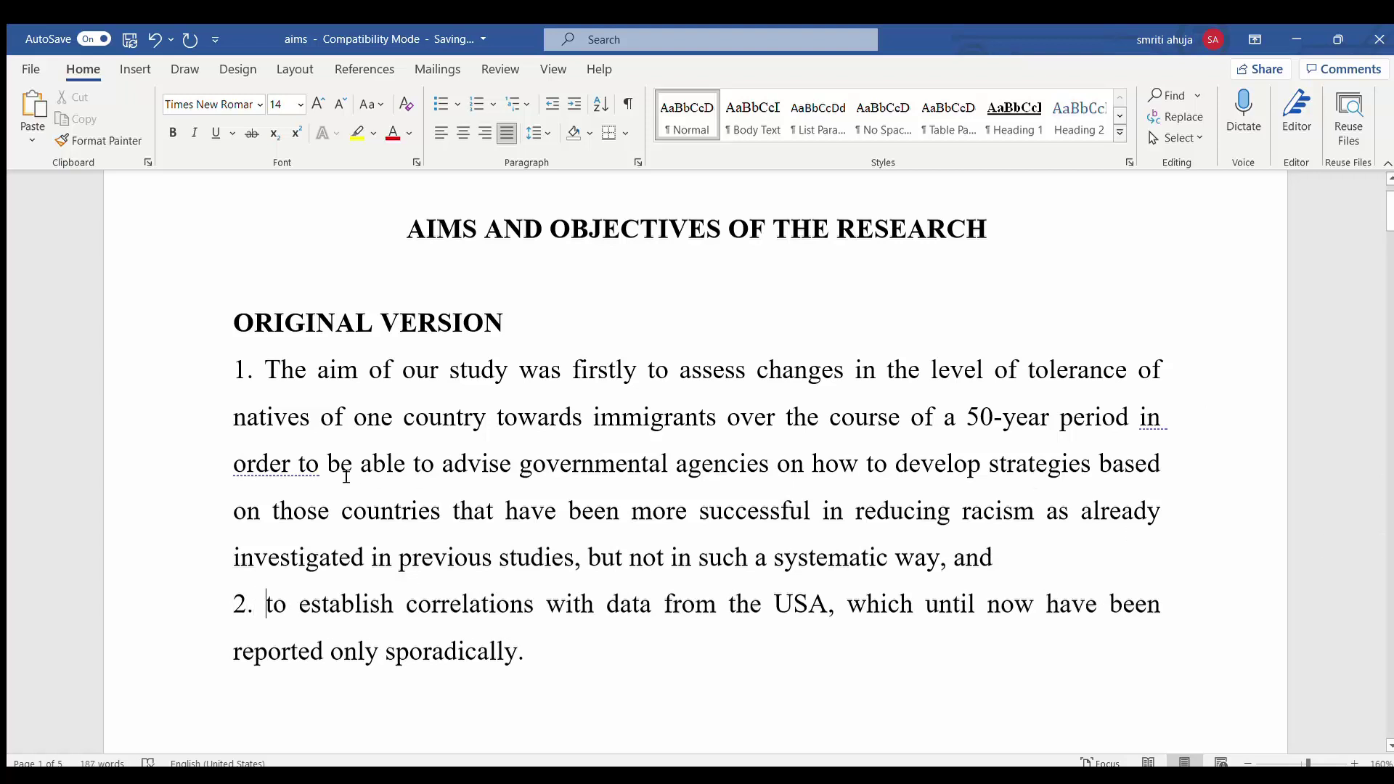
# Insert '3.' before 'to be able' and start point 3 on its own line.
pyautogui.moveTo(299, 469); pyautogui.dragTo(1031, 551)
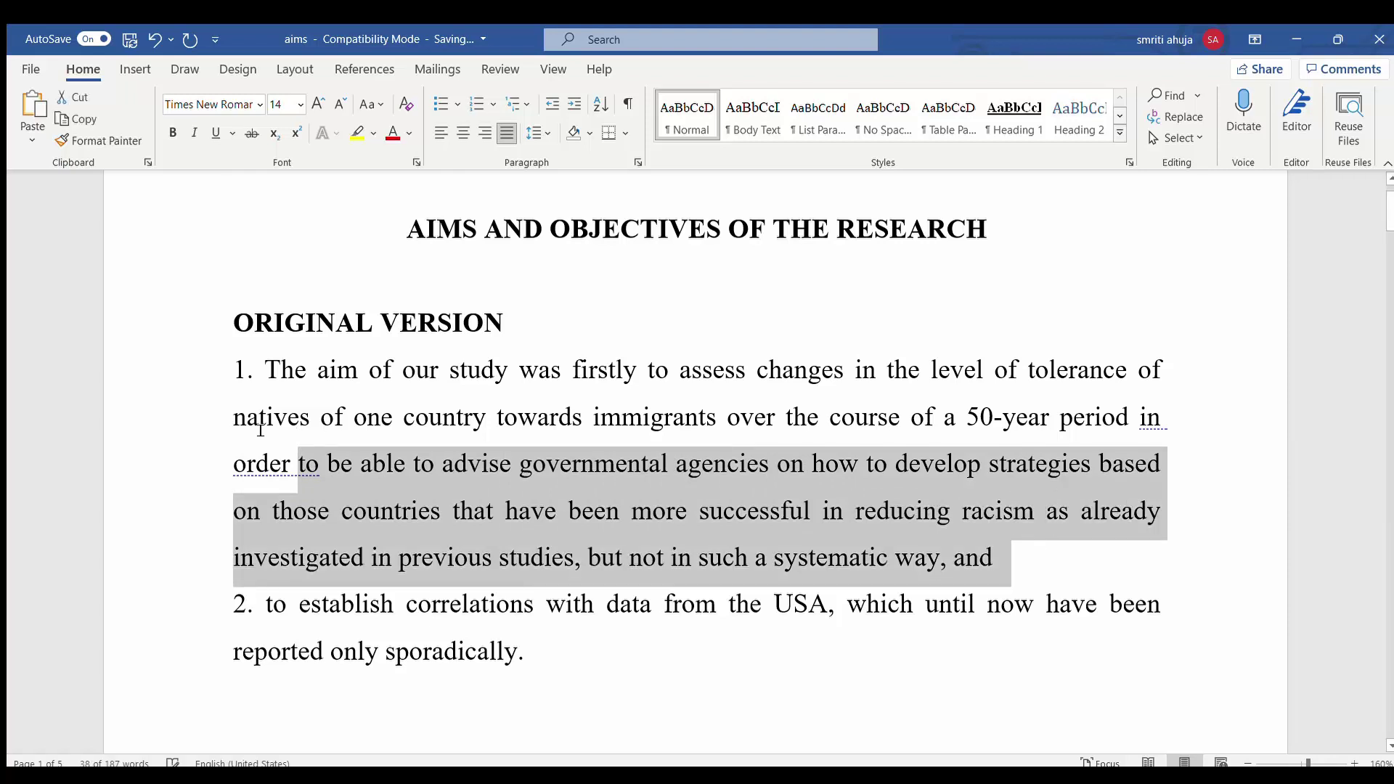
pyautogui.click(297, 462)
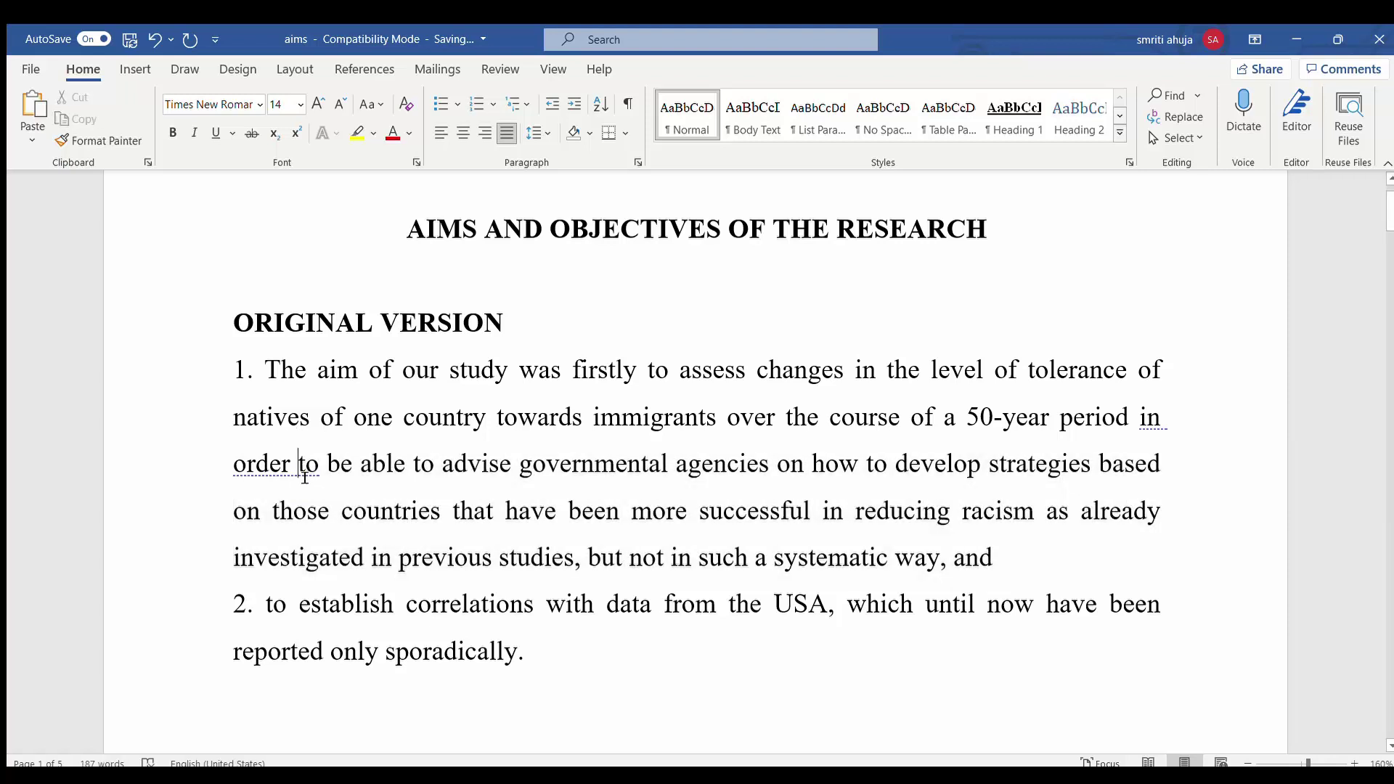
pyautogui.write('3.')
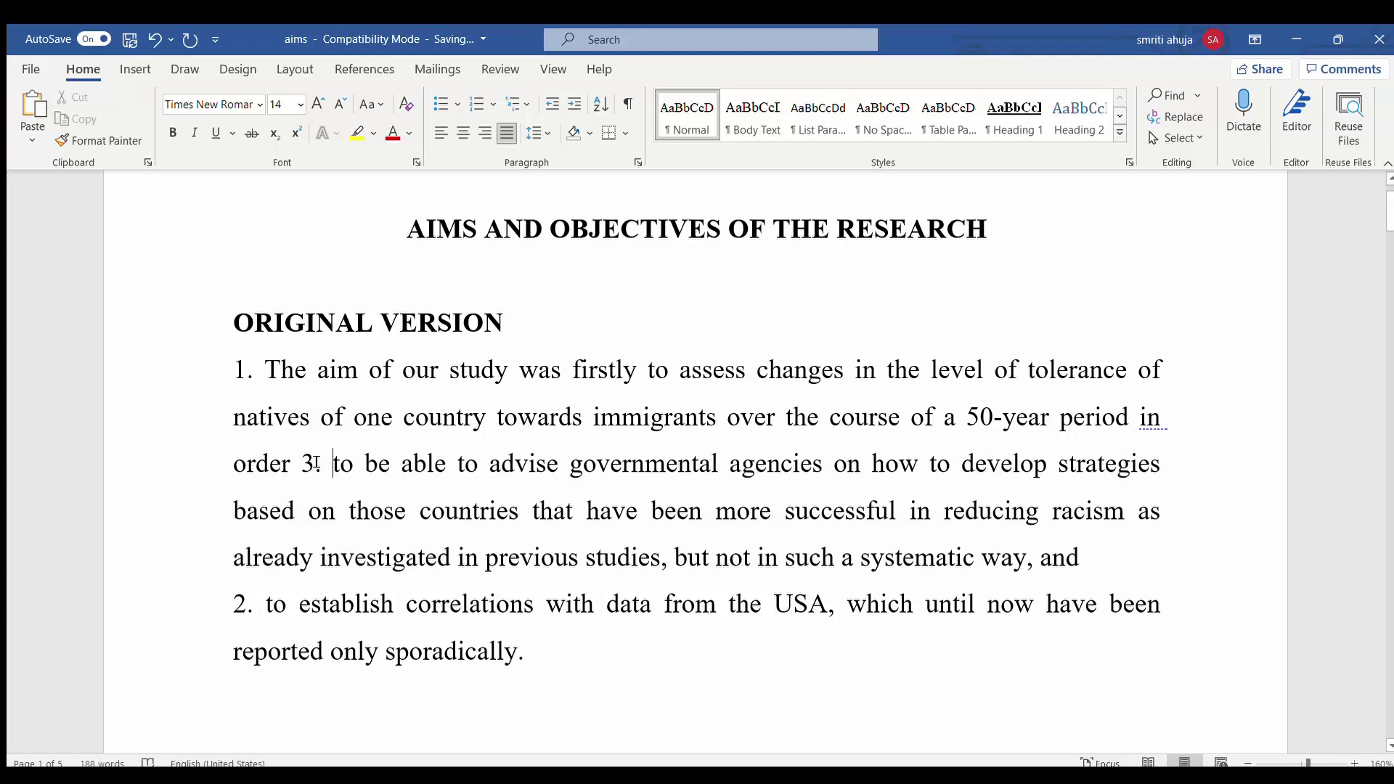
pyautogui.press('Left')
pyautogui.press('Left')
pyautogui.press('Left')
pyautogui.press('Return')
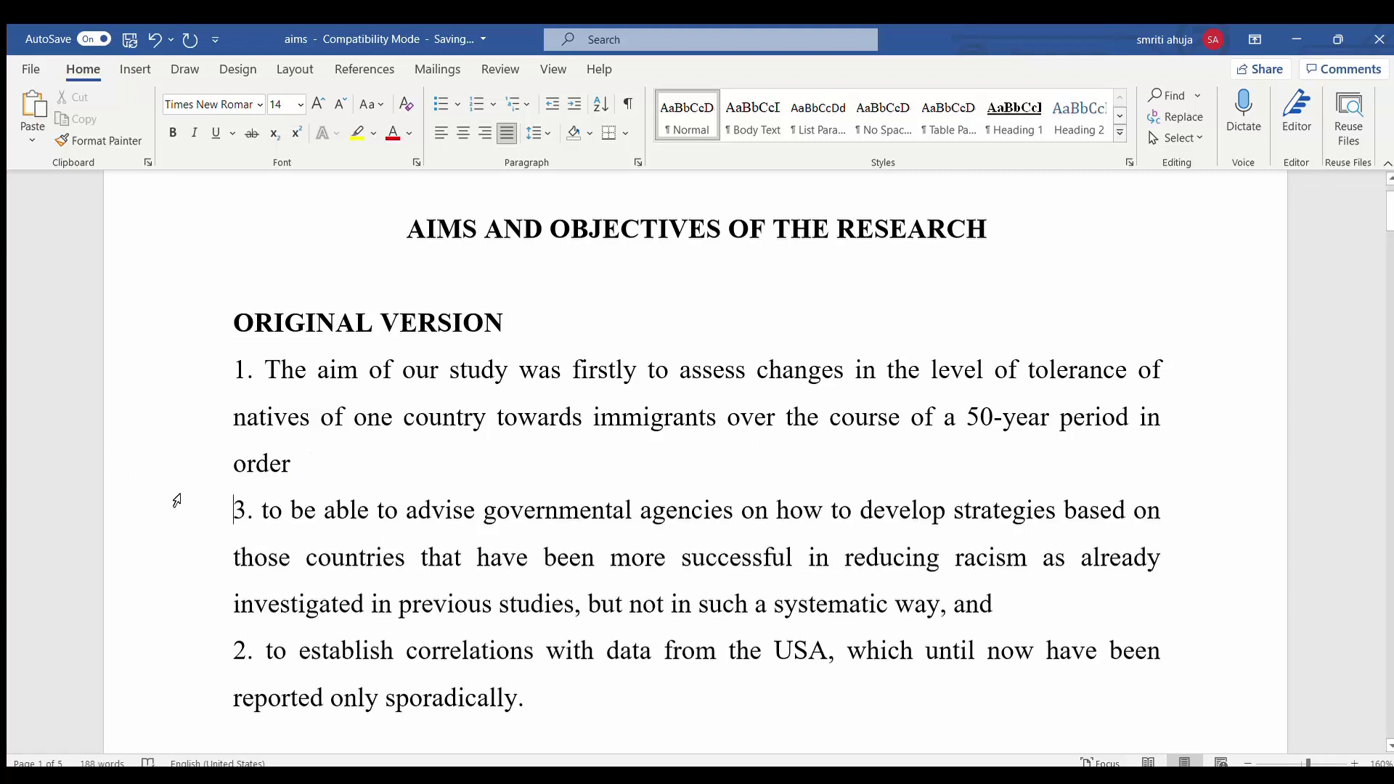
# Move point 3 below point 2, drop its trailing 'and', and change ORIGINAL to IMPROVED.
pyautogui.moveTo(235, 513); pyautogui.dragTo(947, 592)
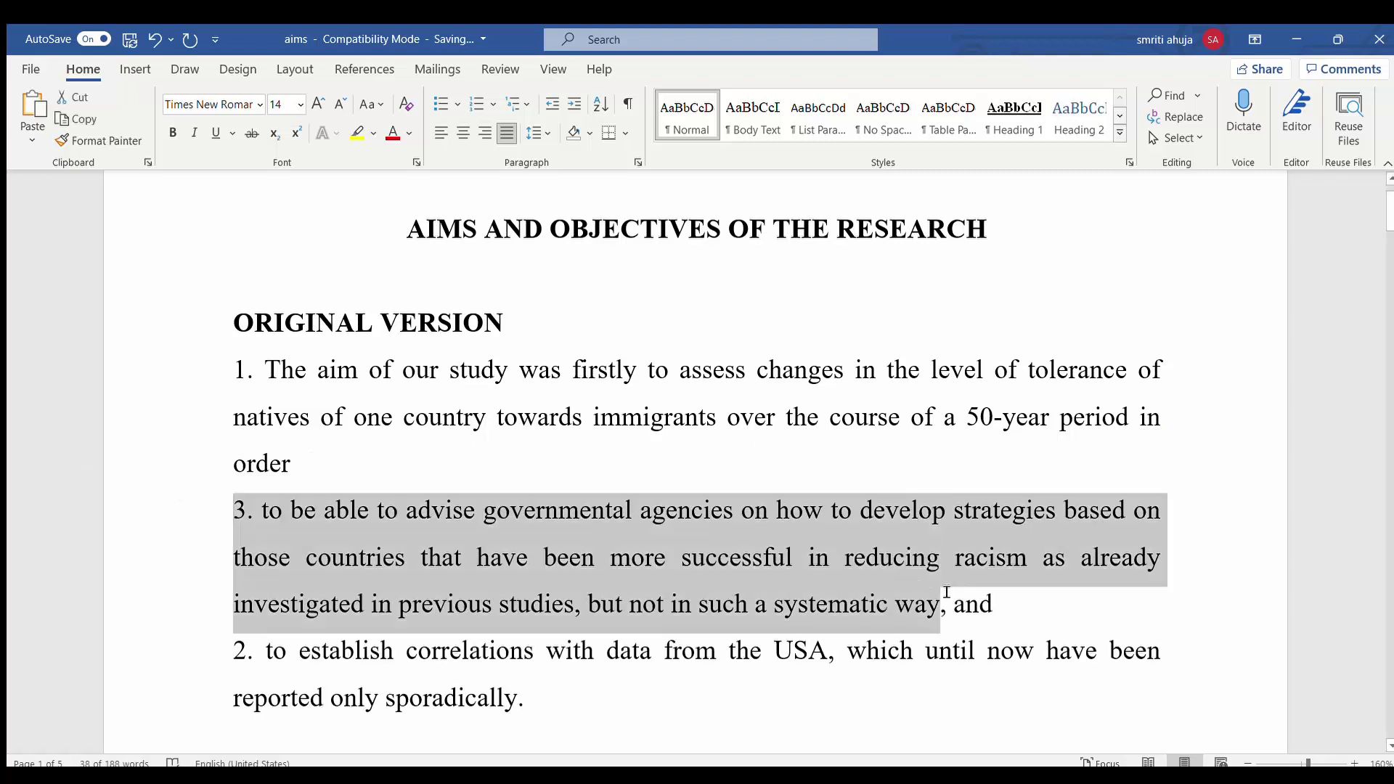
pyautogui.hotkey('shift', 'Right')
pyautogui.hotkey('shift', 'Right')
pyautogui.hotkey('shift', 'Right')
pyautogui.hotkey('shift', 'Right')
pyautogui.hotkey('shift', 'Right')
pyautogui.hotkey('shift', 'Right')
pyautogui.hotkey('ctrl', 'c')
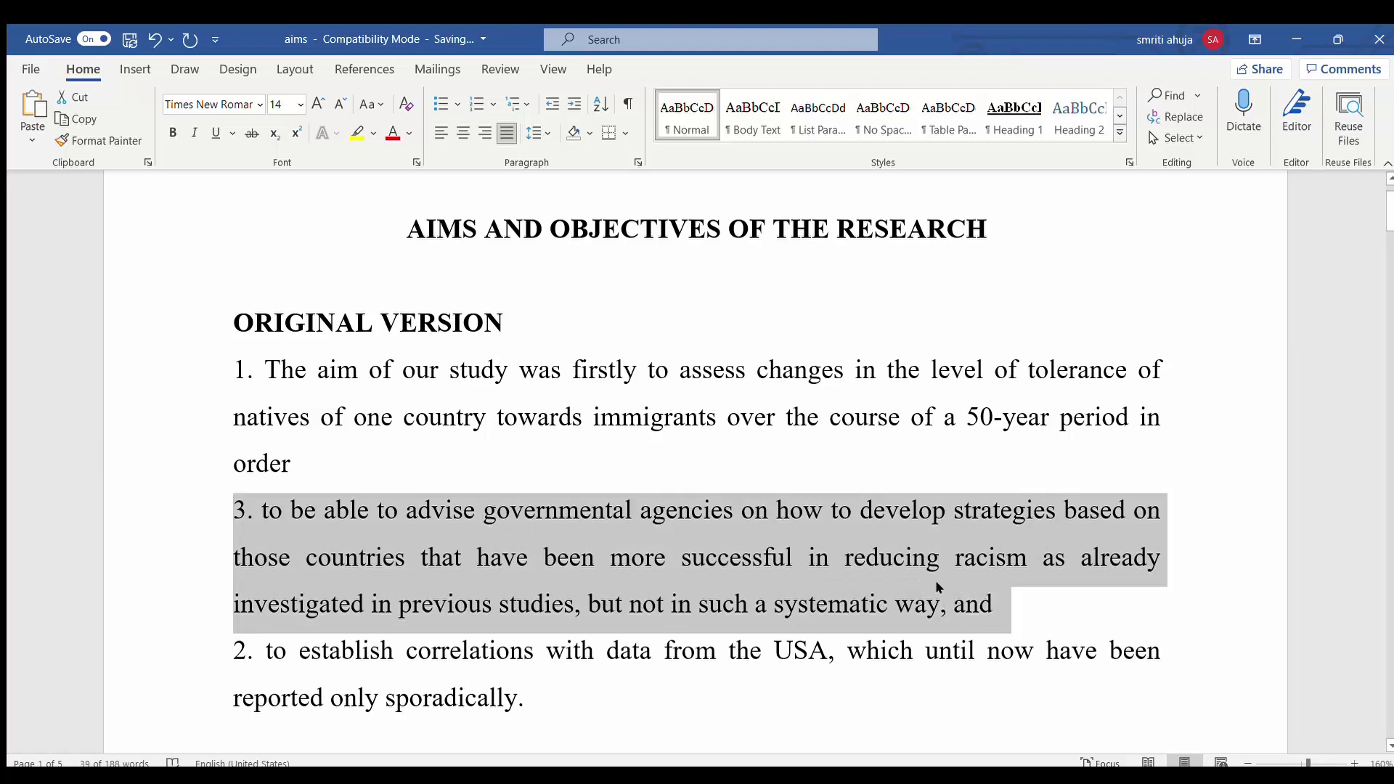
pyautogui.press('Delete')
pyautogui.click(704, 570)
pyautogui.press('Return')
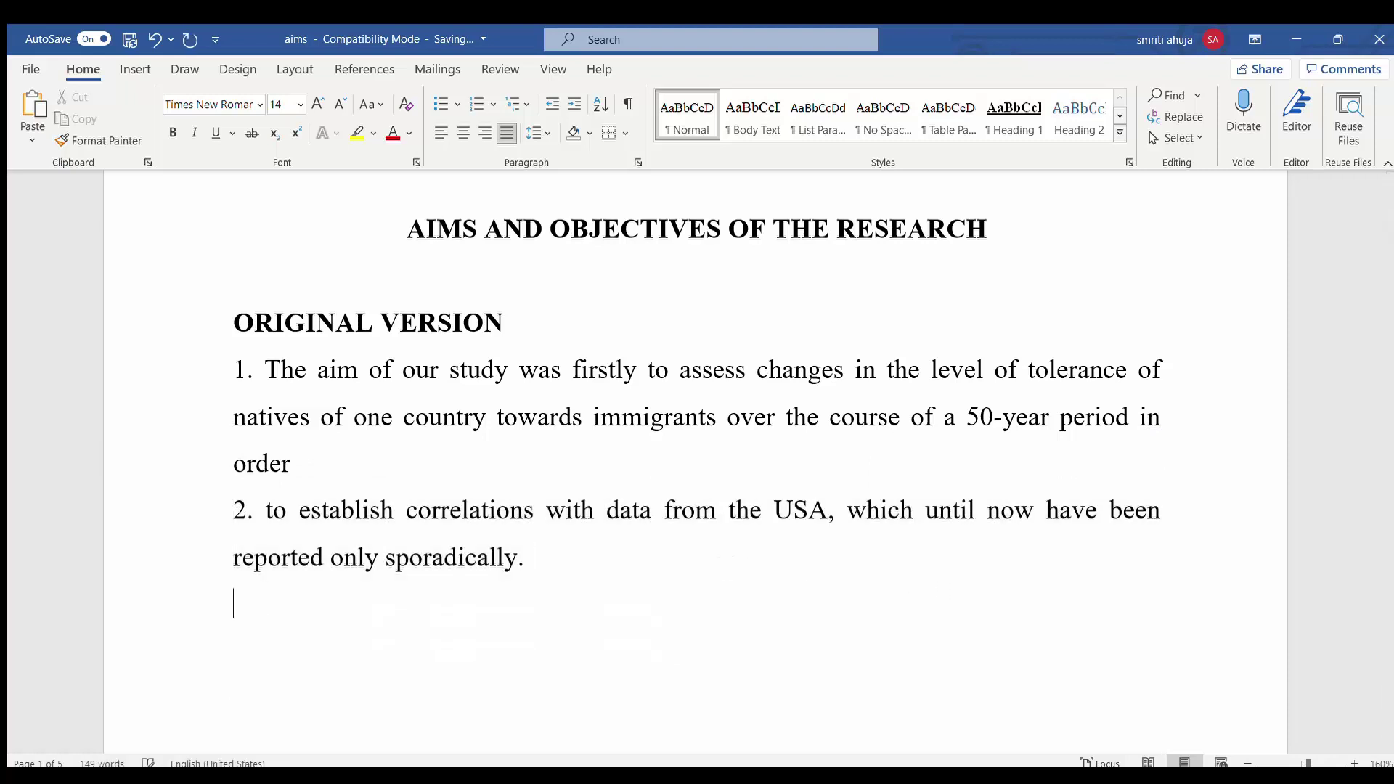
pyautogui.hotkey('ctrl', 'v')
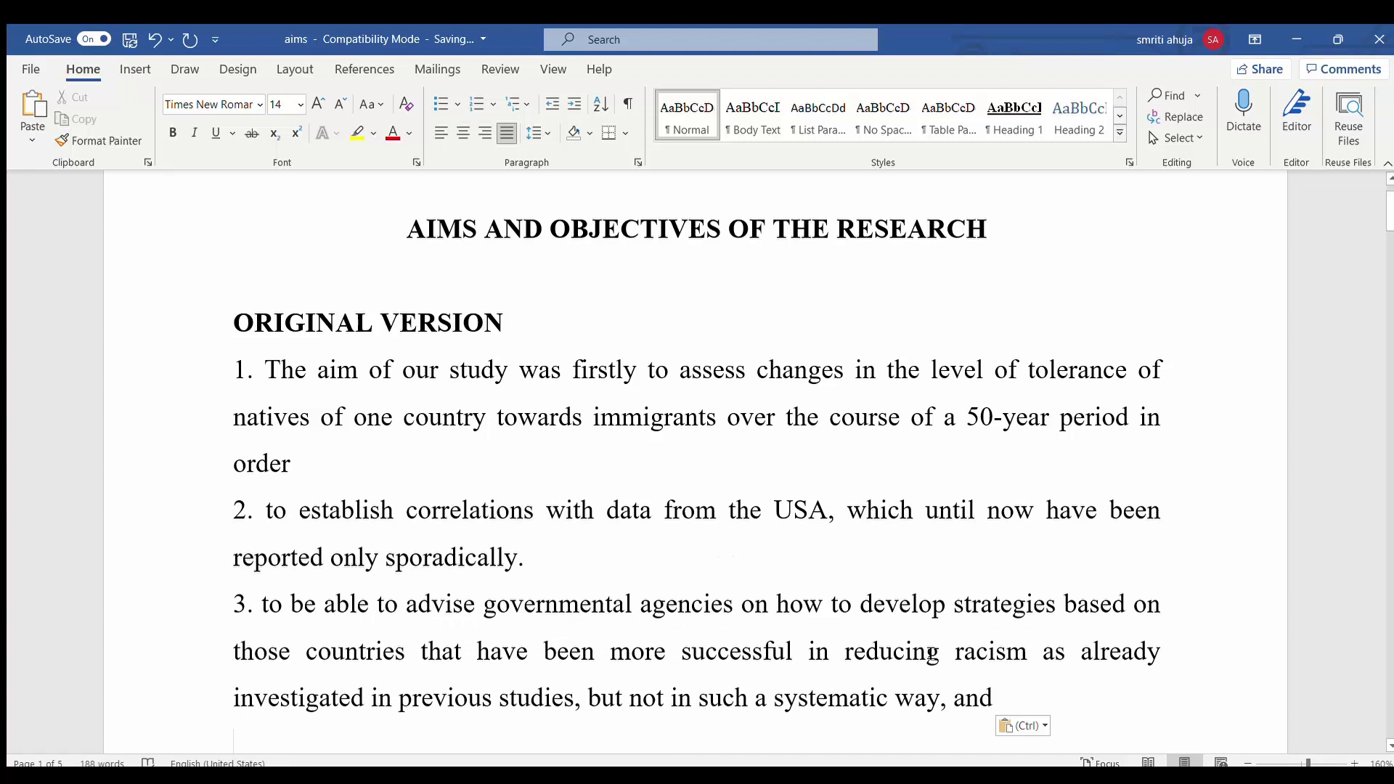
pyautogui.click(1040, 699)
pyautogui.press('BackSpace')
pyautogui.press('BackSpace')
pyautogui.press('BackSpace')
pyautogui.press('BackSpace')
pyautogui.press('BackSpace')
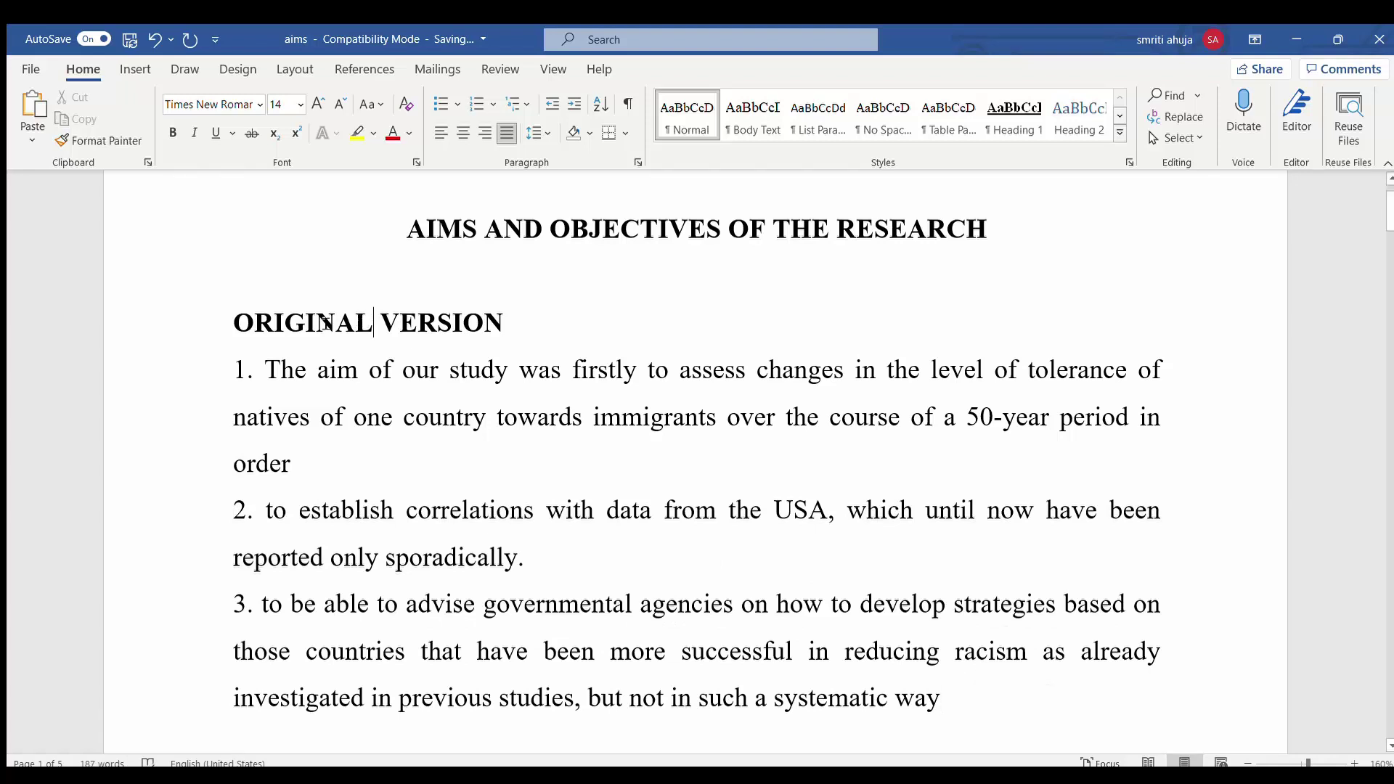
pyautogui.moveTo(375, 322); pyautogui.dragTo(233, 322)
pyautogui.write('IMPROVED')
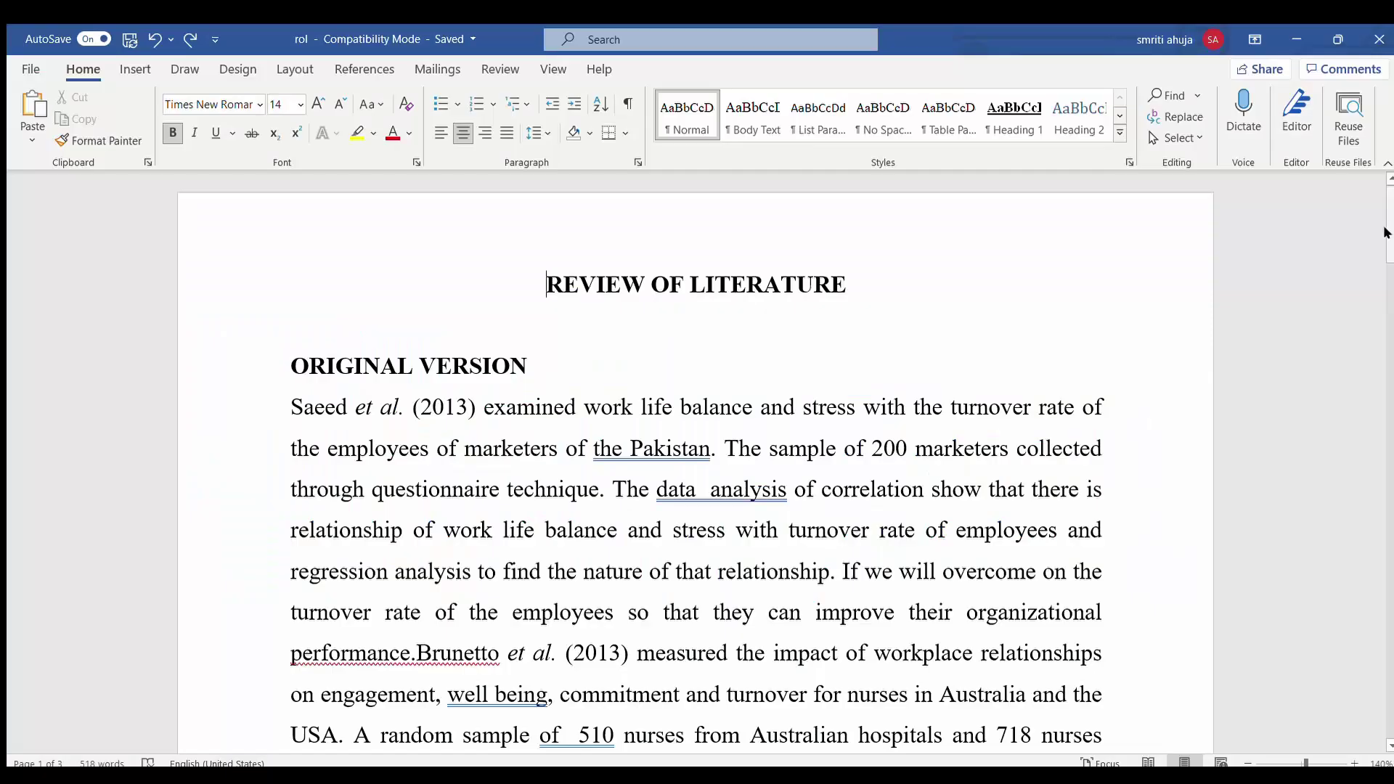
# Scroll to the original-version paragraph and select the 'Saeed et al. (2013)' citation.
pyautogui.moveTo(1385, 233); pyautogui.dragTo(1386, 238)
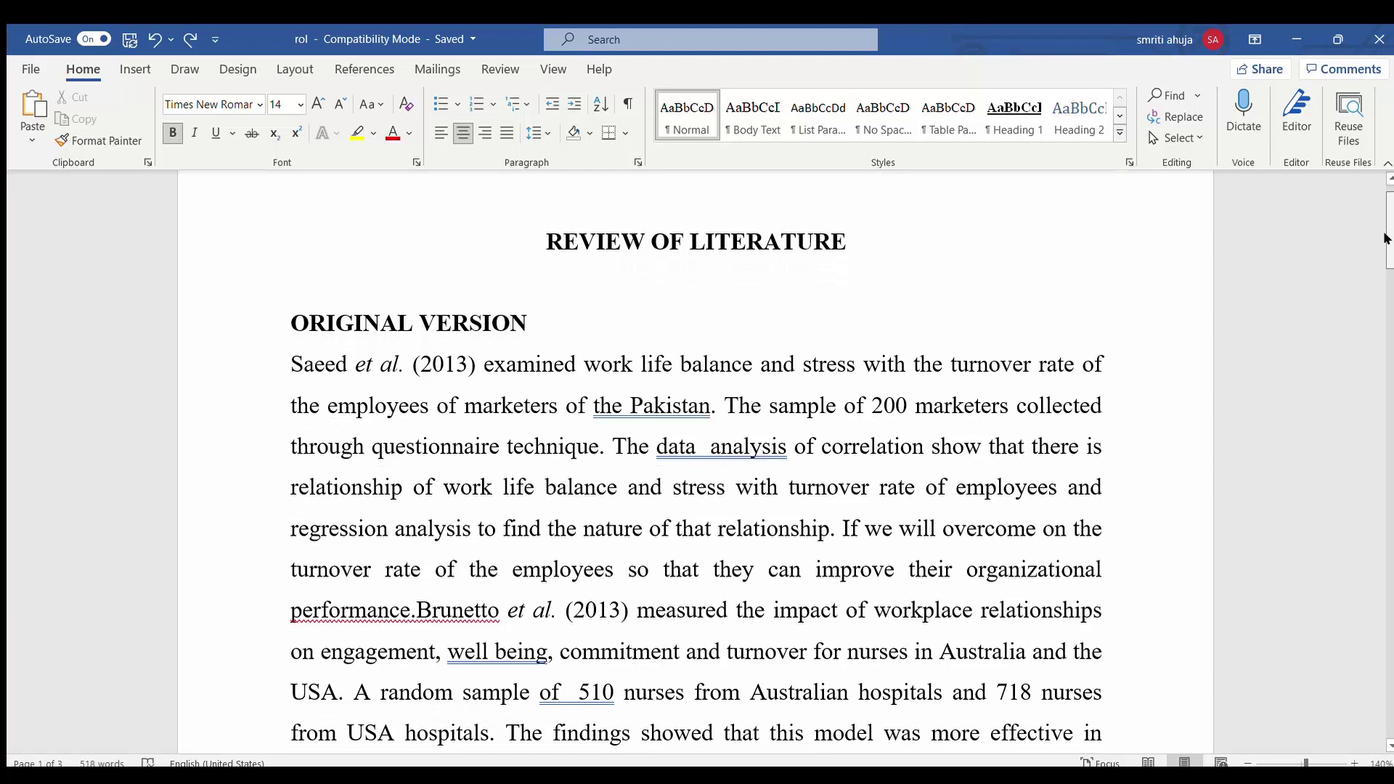
pyautogui.moveTo(1385, 238); pyautogui.dragTo(1385, 249)
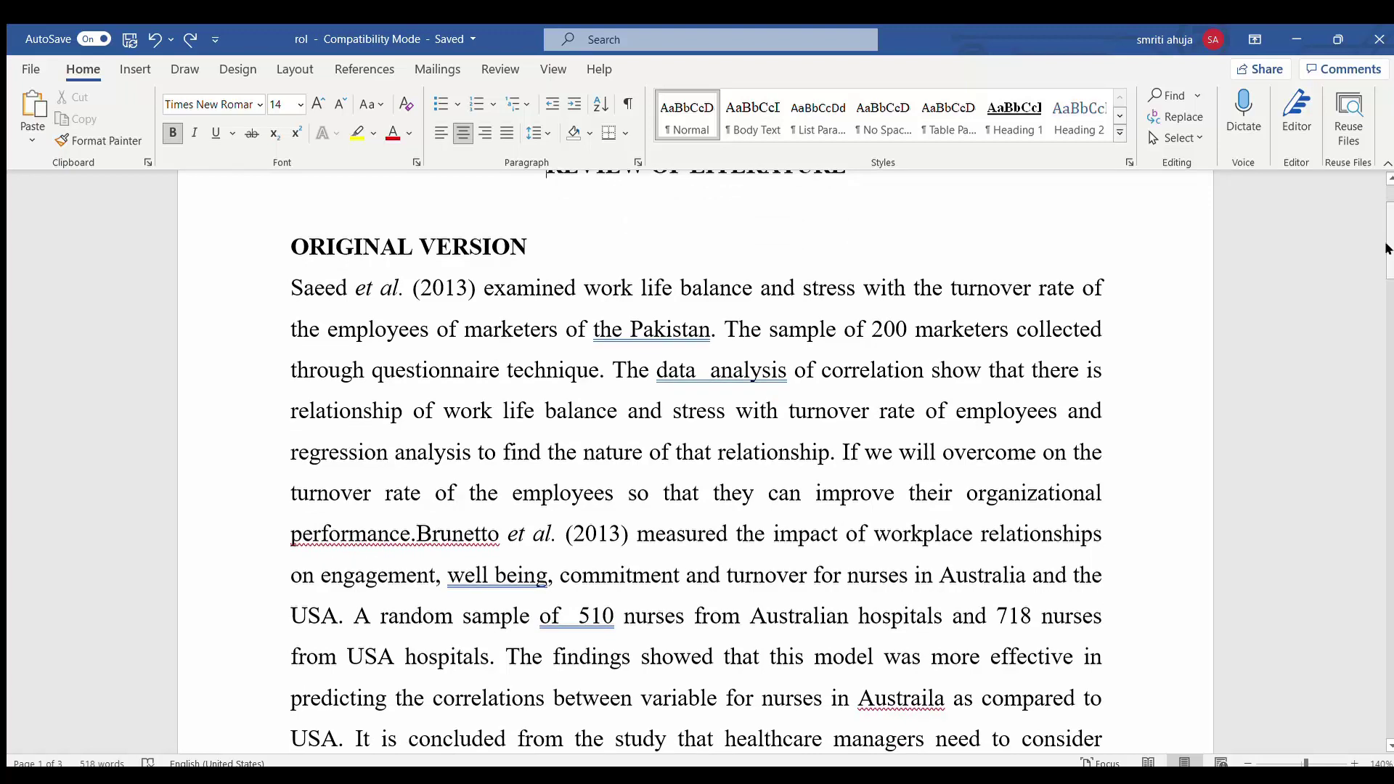
pyautogui.moveTo(292, 293); pyautogui.dragTo(468, 301)
# Bold the Saeed and Brunetto et al. (2013) citations and start a new paragraph at Brunetto.
pyautogui.hotkey('ctrl', 'b')
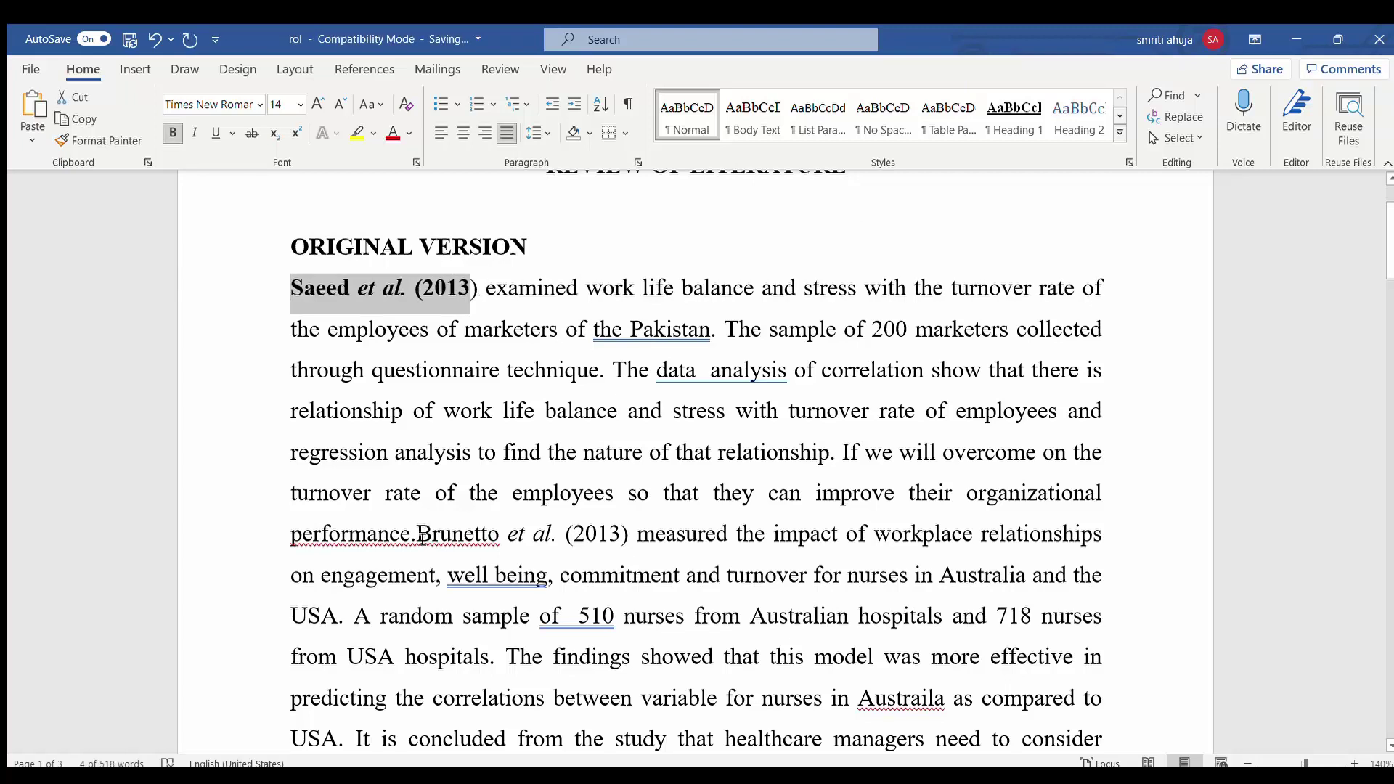
pyautogui.moveTo(417, 539); pyautogui.dragTo(638, 543)
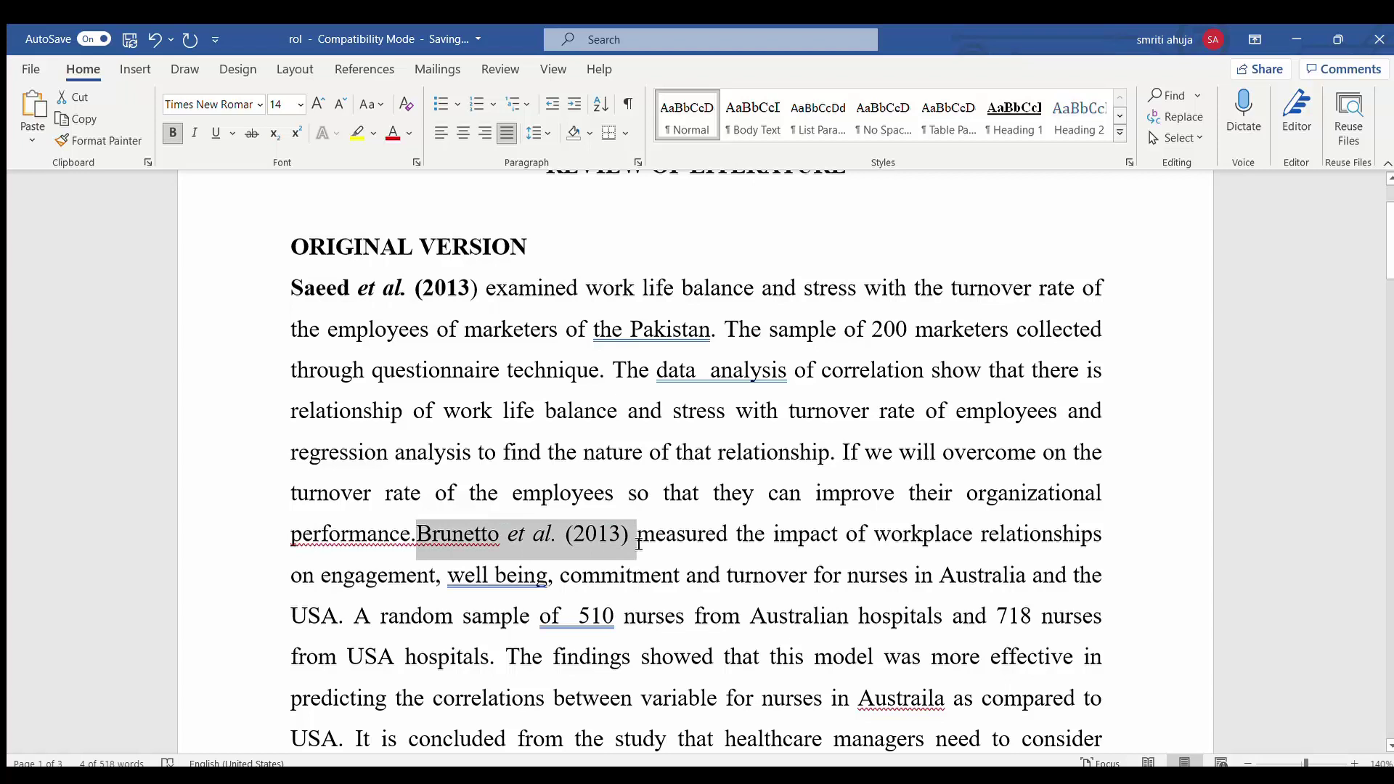
pyautogui.hotkey('ctrl', 'b')
pyautogui.click(419, 538)
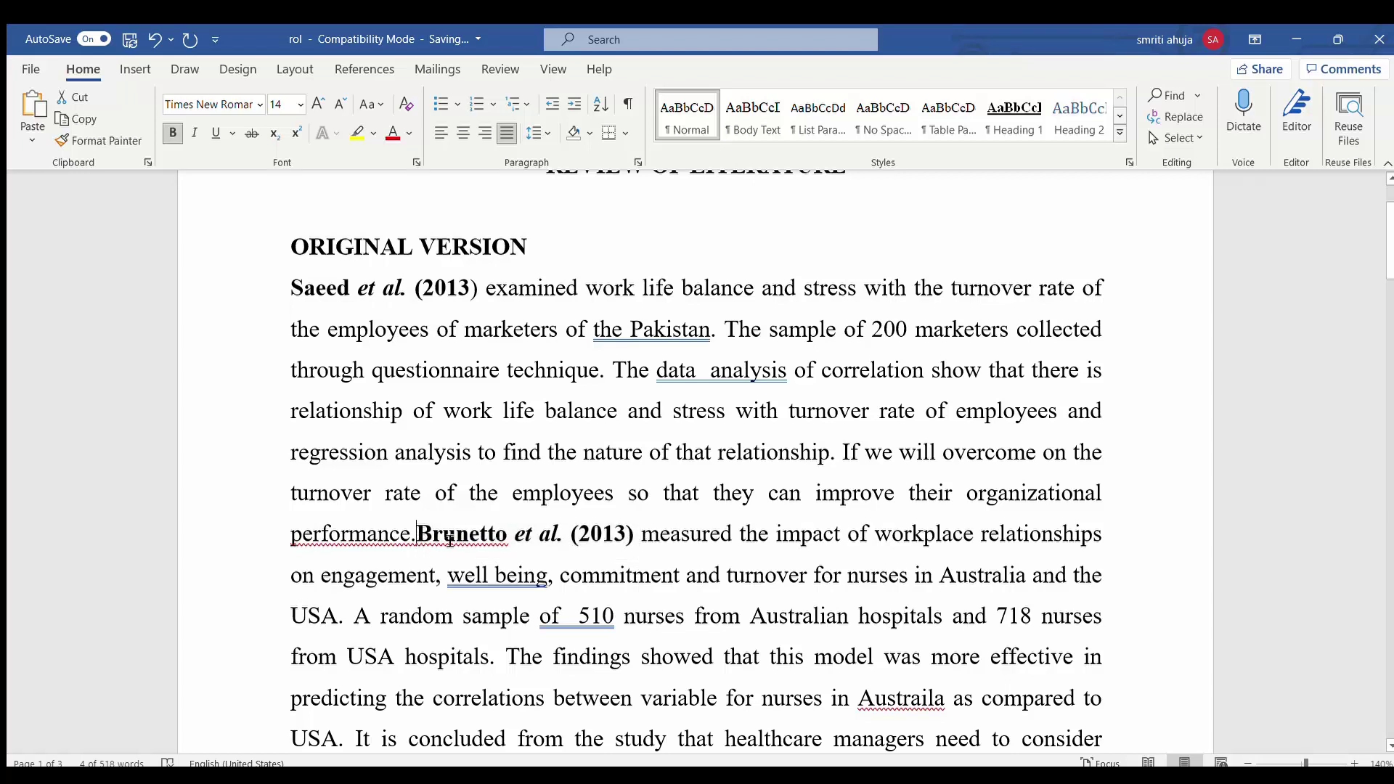
pyautogui.press('Return')
pyautogui.press('Down')
pyautogui.press('Down')
pyautogui.press('Down')
pyautogui.press('Down')
pyautogui.press('Down')
pyautogui.press('Down')
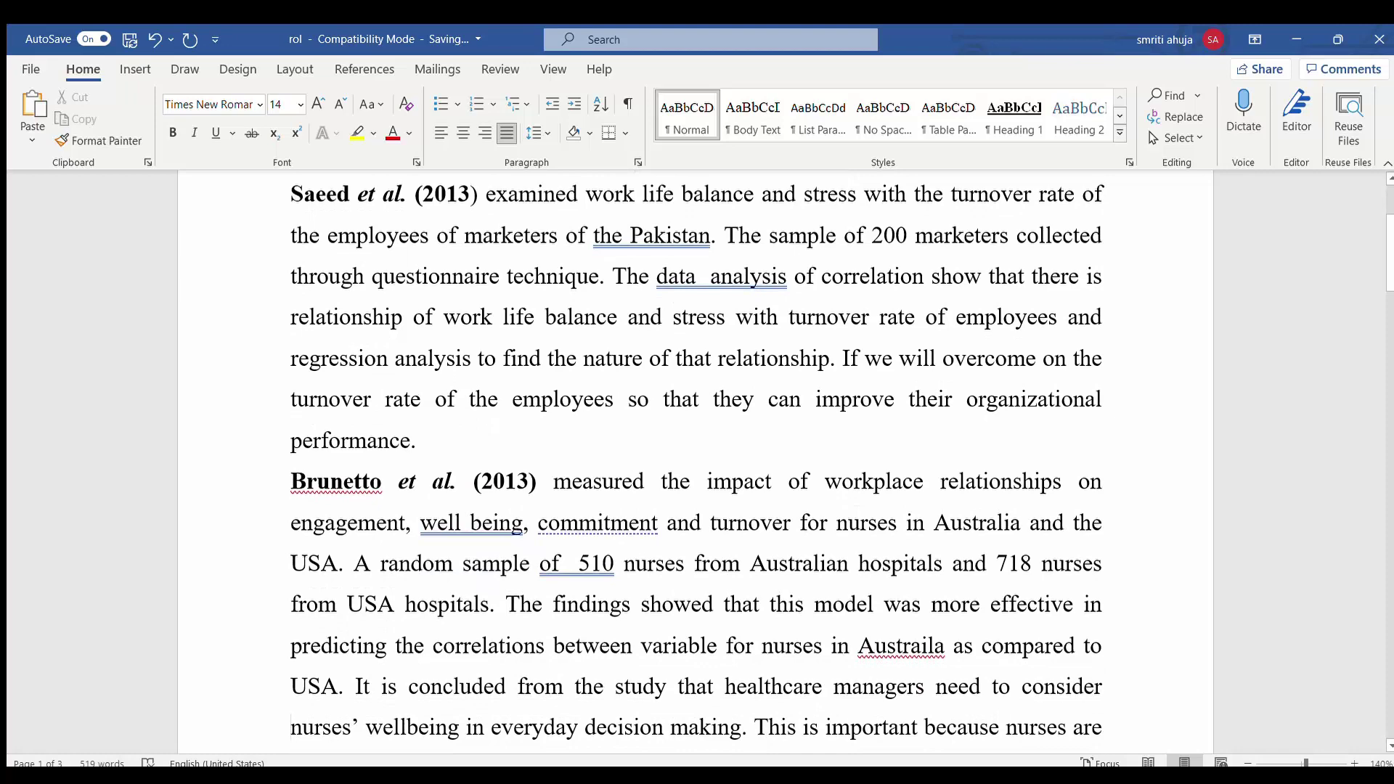
pyautogui.press('Down')
pyautogui.press('Down')
pyautogui.press('Down')
pyautogui.press('Down')
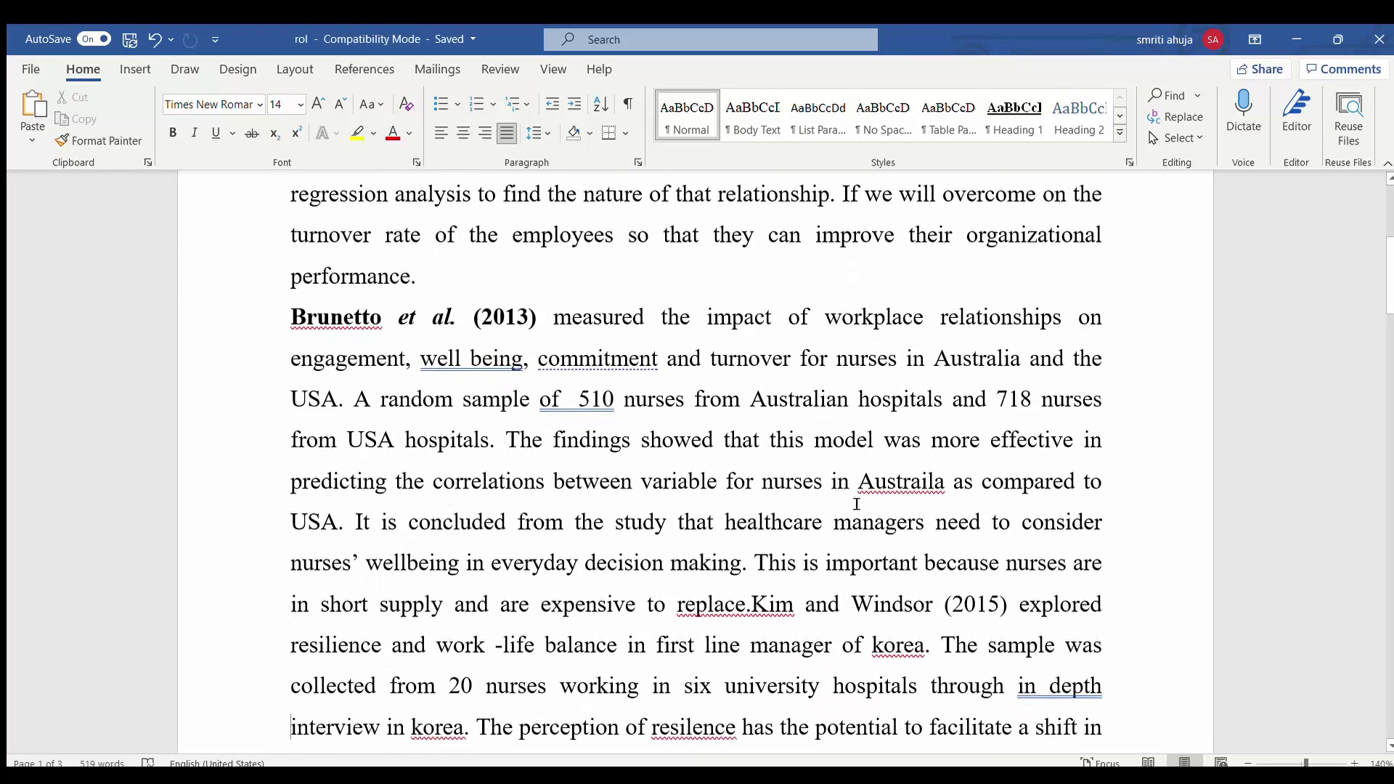
# Bold 'Kim and Windsor (2015)' and start a new paragraph there.
pyautogui.moveTo(751, 610); pyautogui.dragTo(1012, 610)
pyautogui.hotkey('ctrl', 'b')
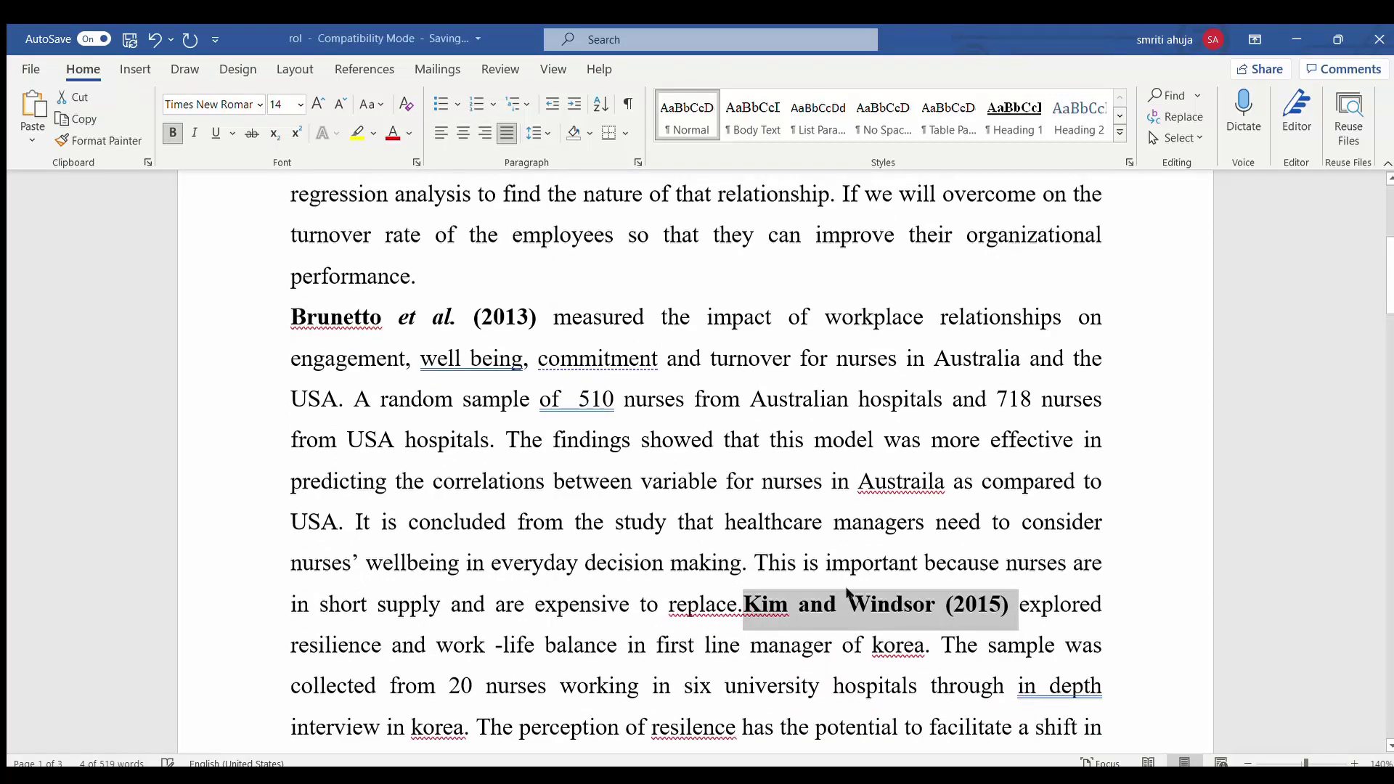
pyautogui.click(750, 610)
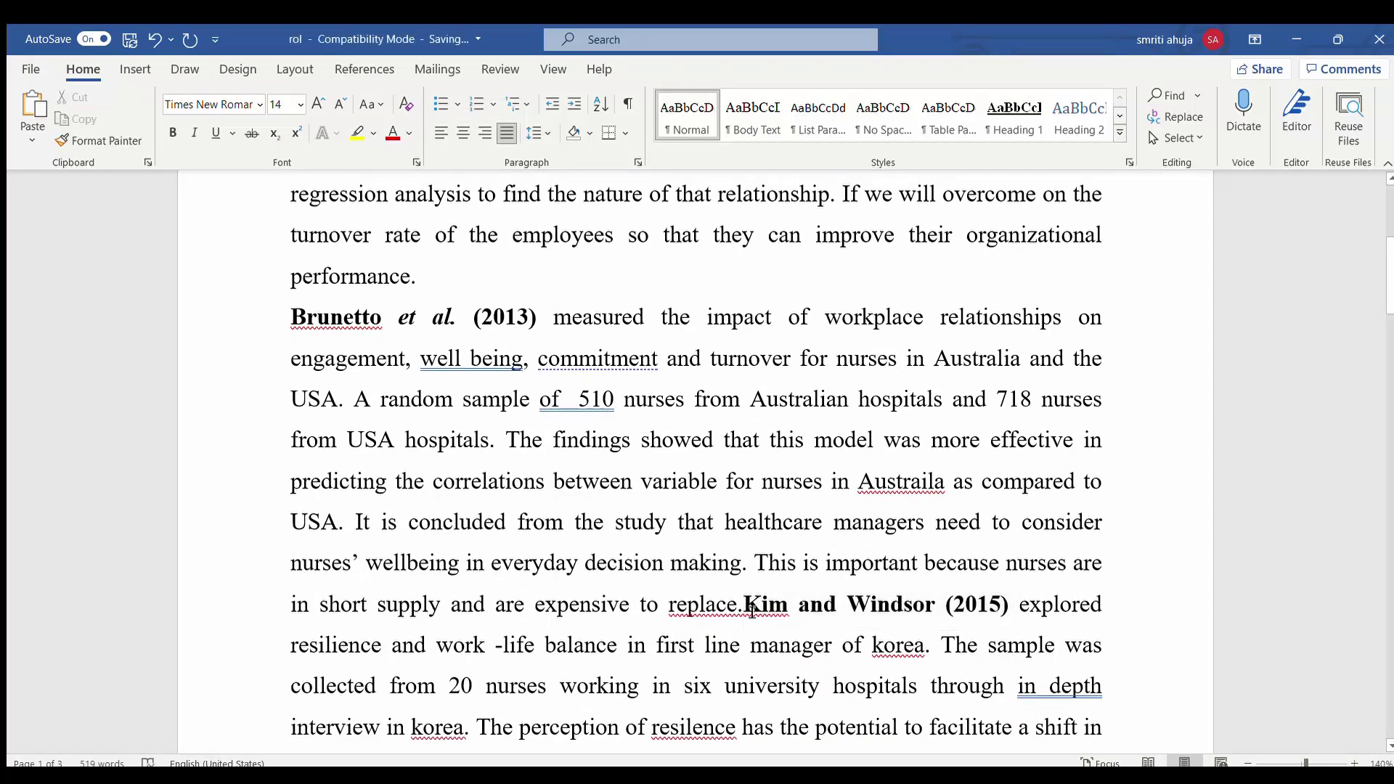
pyautogui.press('Return')
pyautogui.press('Up')
pyautogui.press('Up')
pyautogui.press('Up')
pyautogui.press('Up')
pyautogui.press('Up')
pyautogui.press('Up')
pyautogui.press('Up')
pyautogui.press('Up')
pyautogui.press('Up')
pyautogui.press('Up')
pyautogui.press('Up')
pyautogui.press('Up')
pyautogui.press('Up')
pyautogui.press('Up')
pyautogui.press('Up')
pyautogui.press('Up')
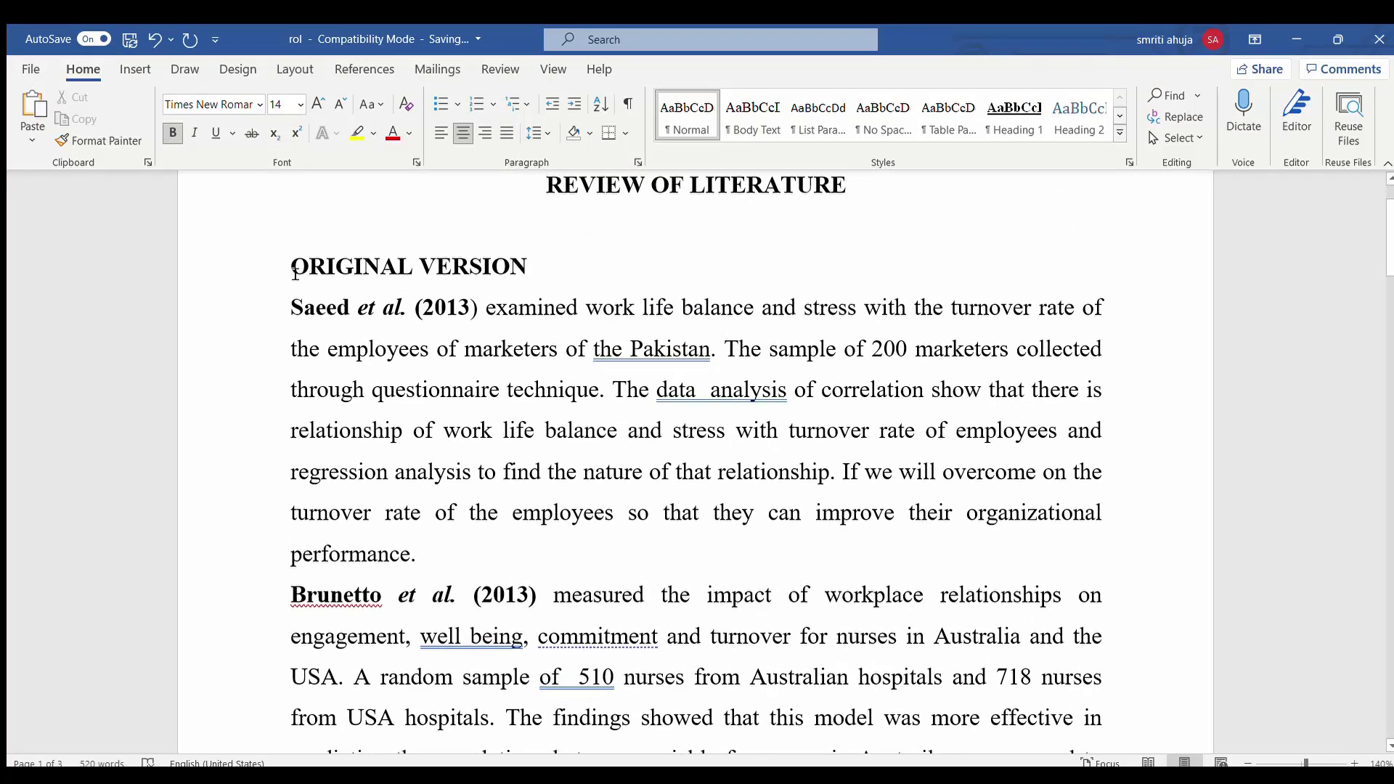
# Change the heading from ORIGINAL VERSION to IMPROVED VERSION.
pyautogui.moveTo(292, 265); pyautogui.dragTo(415, 275)
pyautogui.write('IMPROVE')
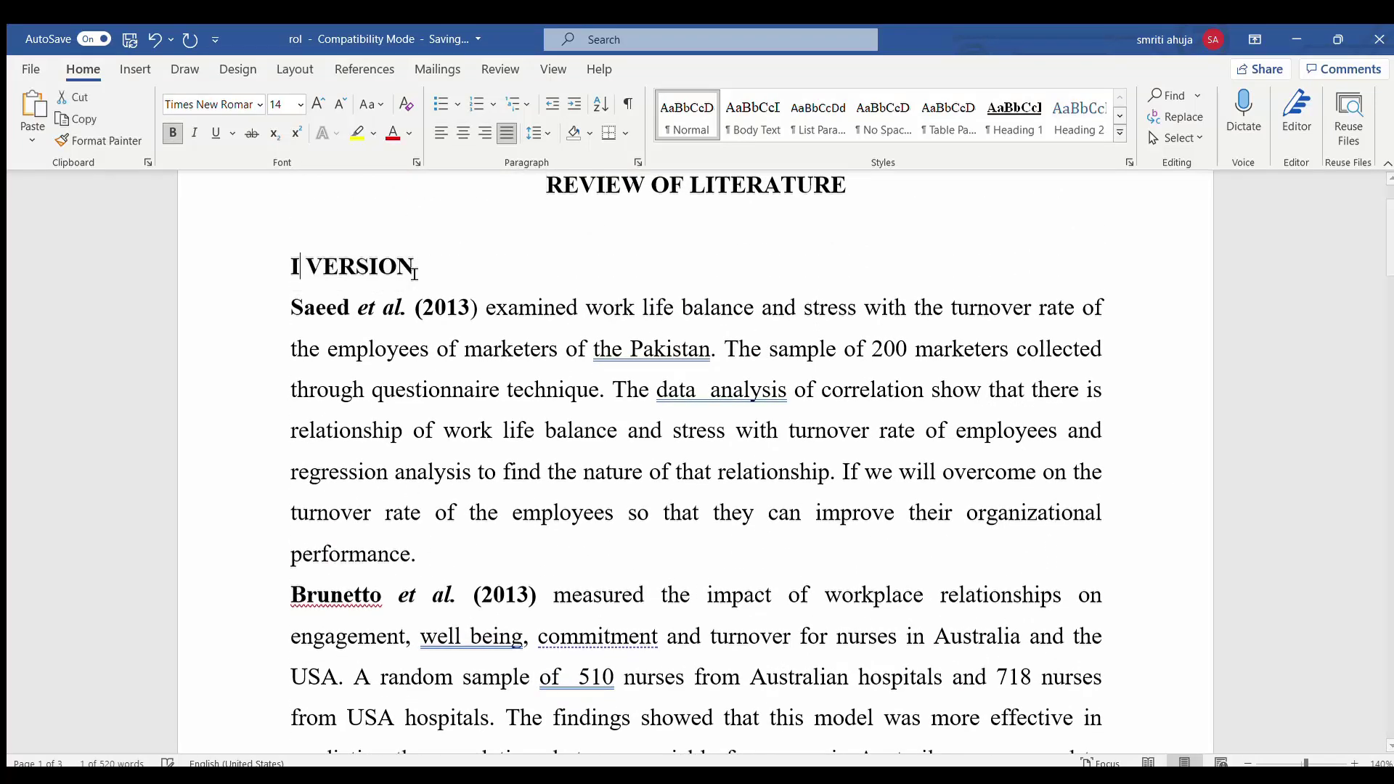
pyautogui.write('D')
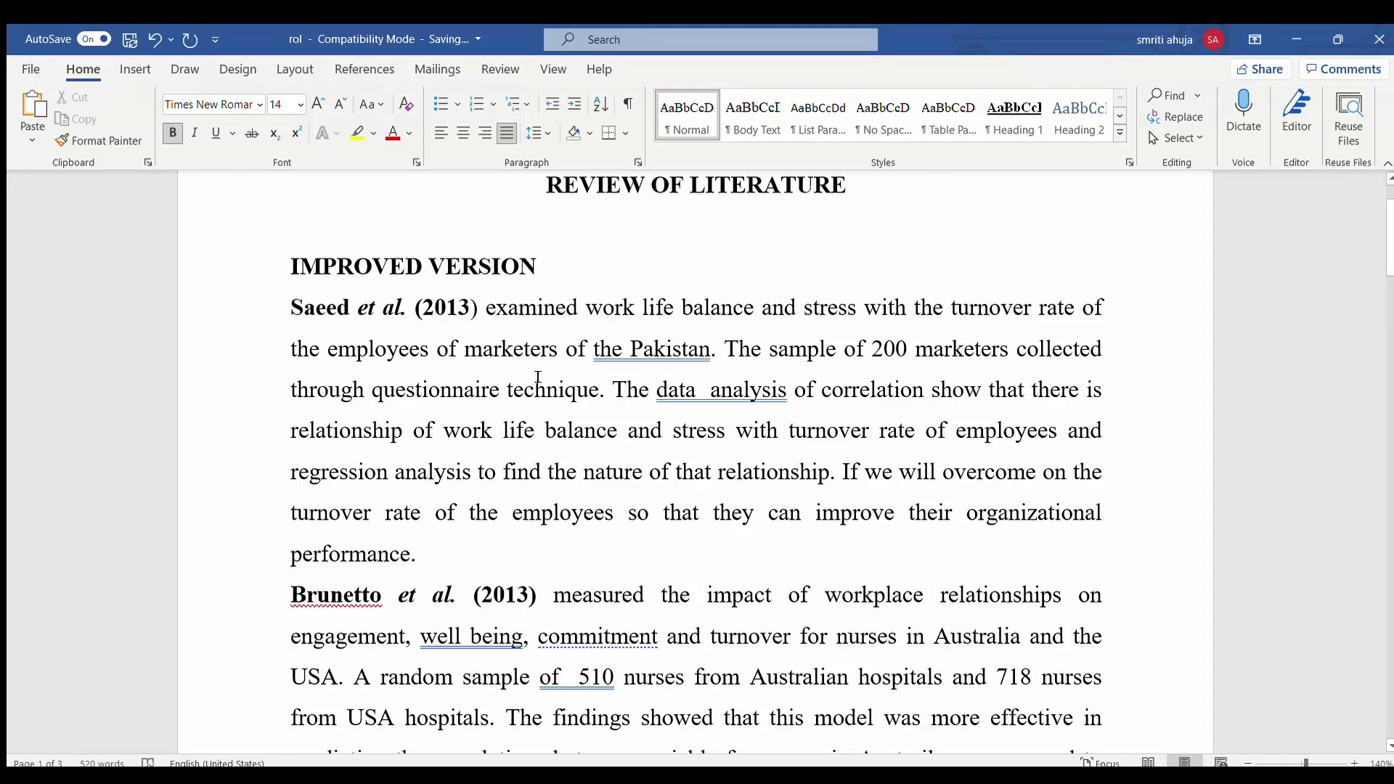
pyautogui.press('Up')
pyautogui.press('Up')
pyautogui.press('Down')
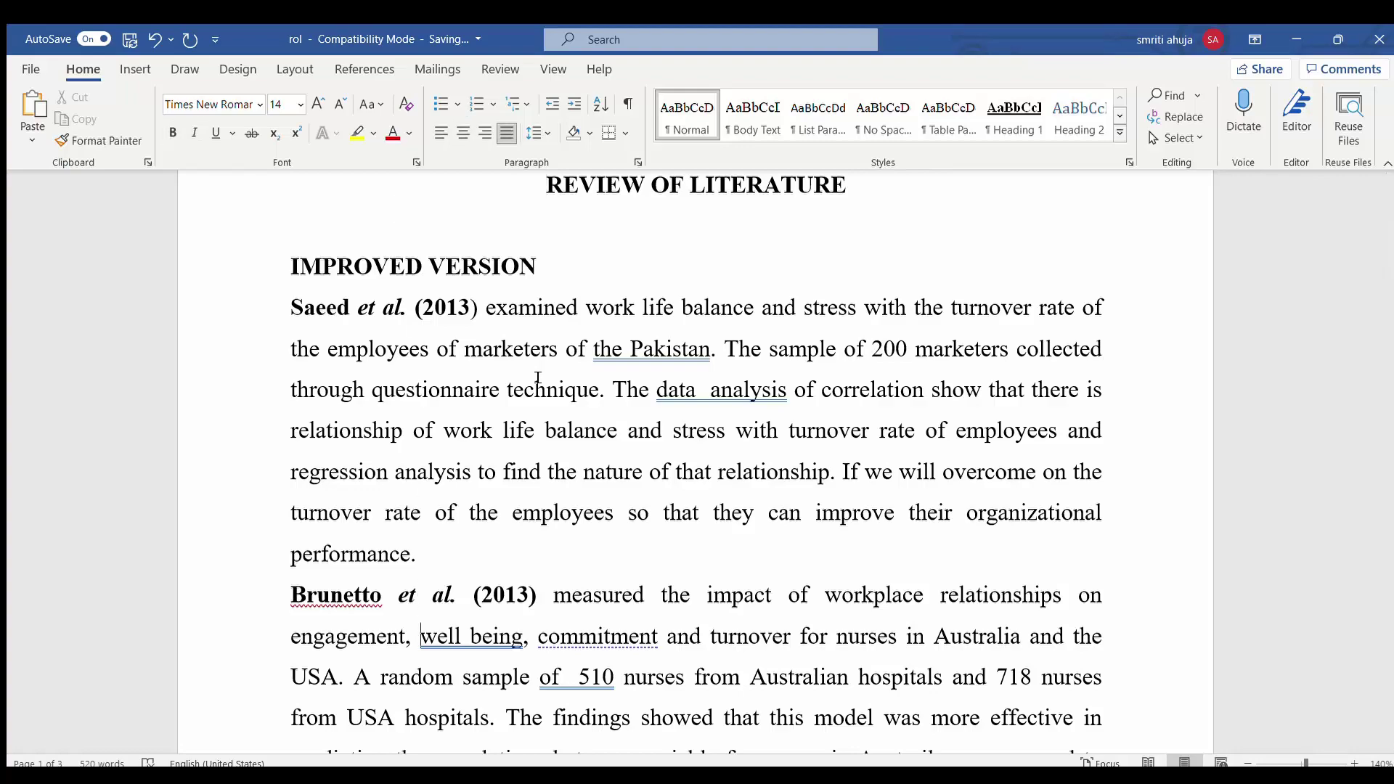
pyautogui.scroll(-3, 538, 378)
# Bold 'The baseband model' and start a new paragraph at it.
pyautogui.scroll(-1, 538, 377)
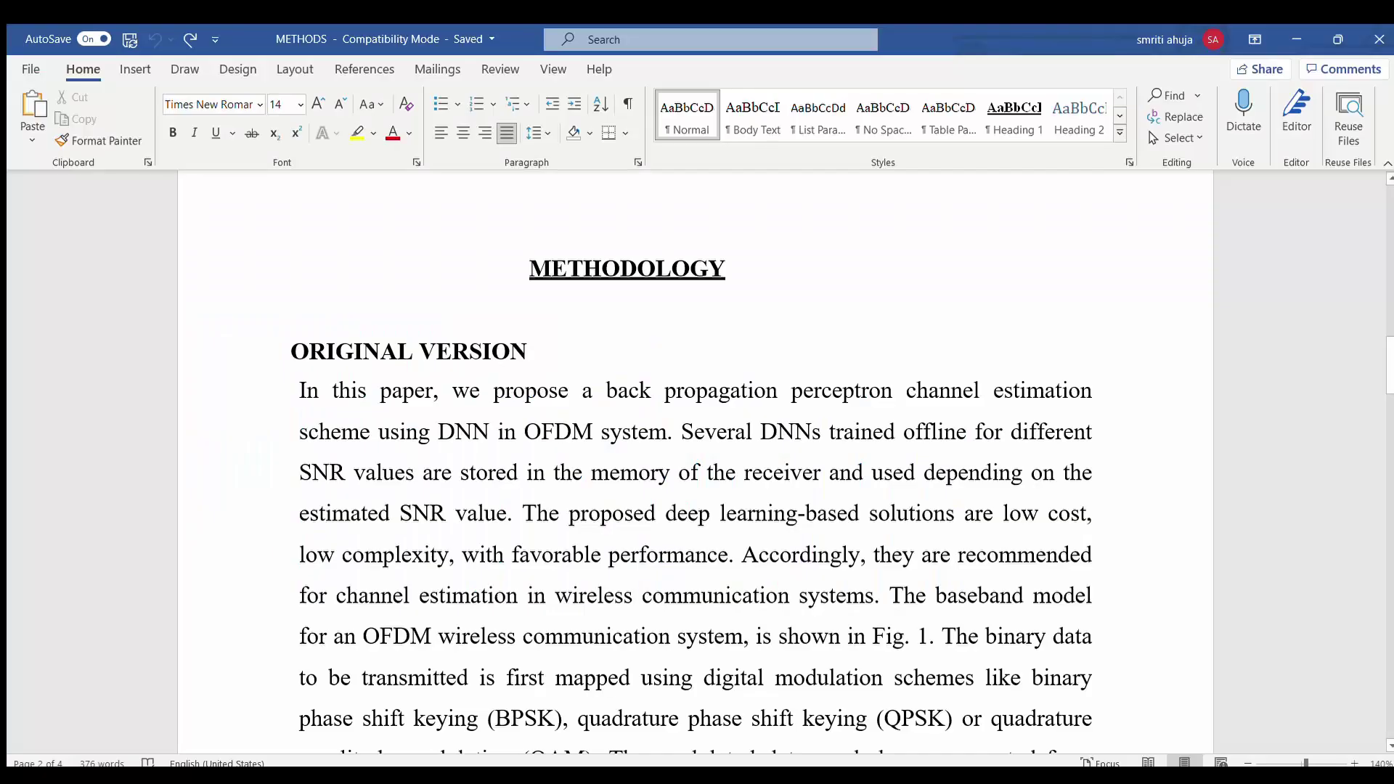
pyautogui.moveTo(1387, 358)
pyautogui.mouseDown()
pyautogui.moveTo(1389, 386)
pyautogui.moveTo(1389, 352)
pyautogui.mouseUp()
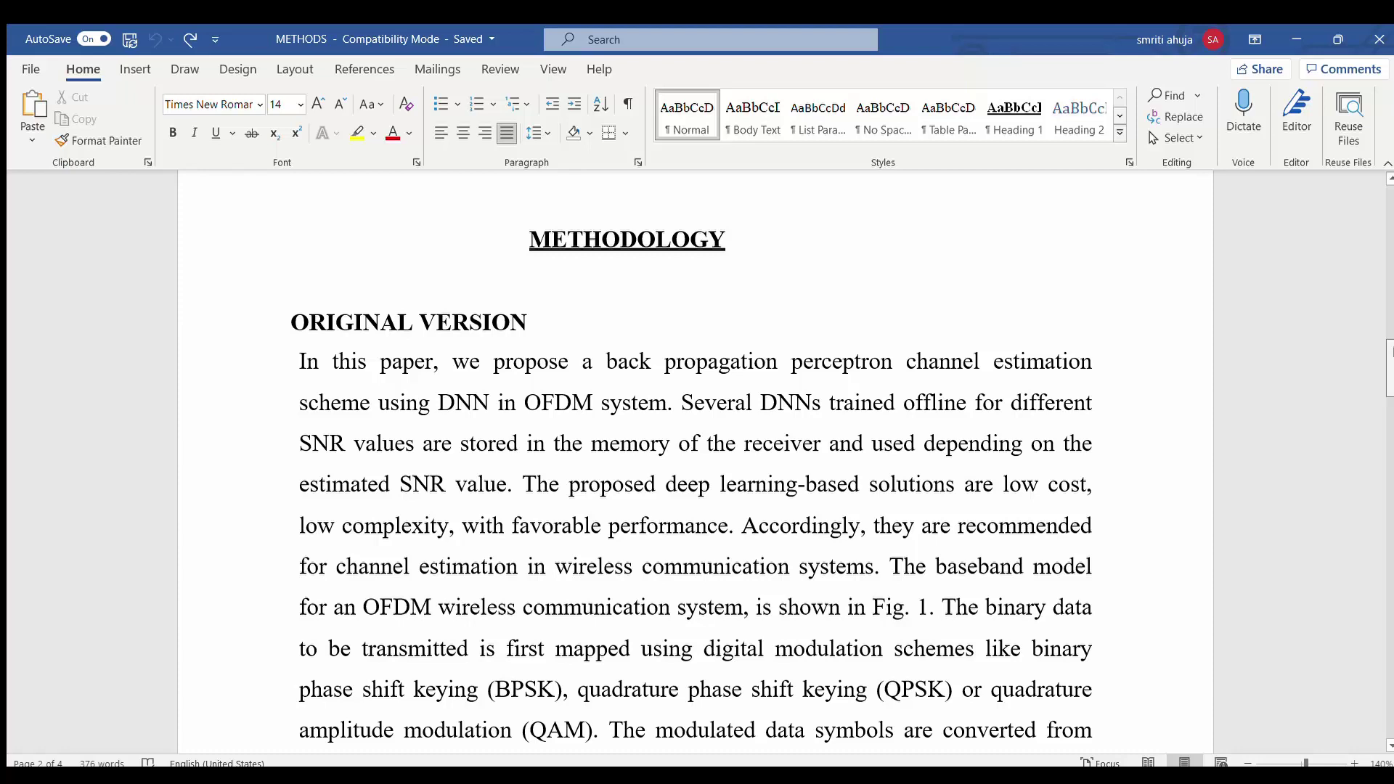
pyautogui.scroll(-1, 692, 483)
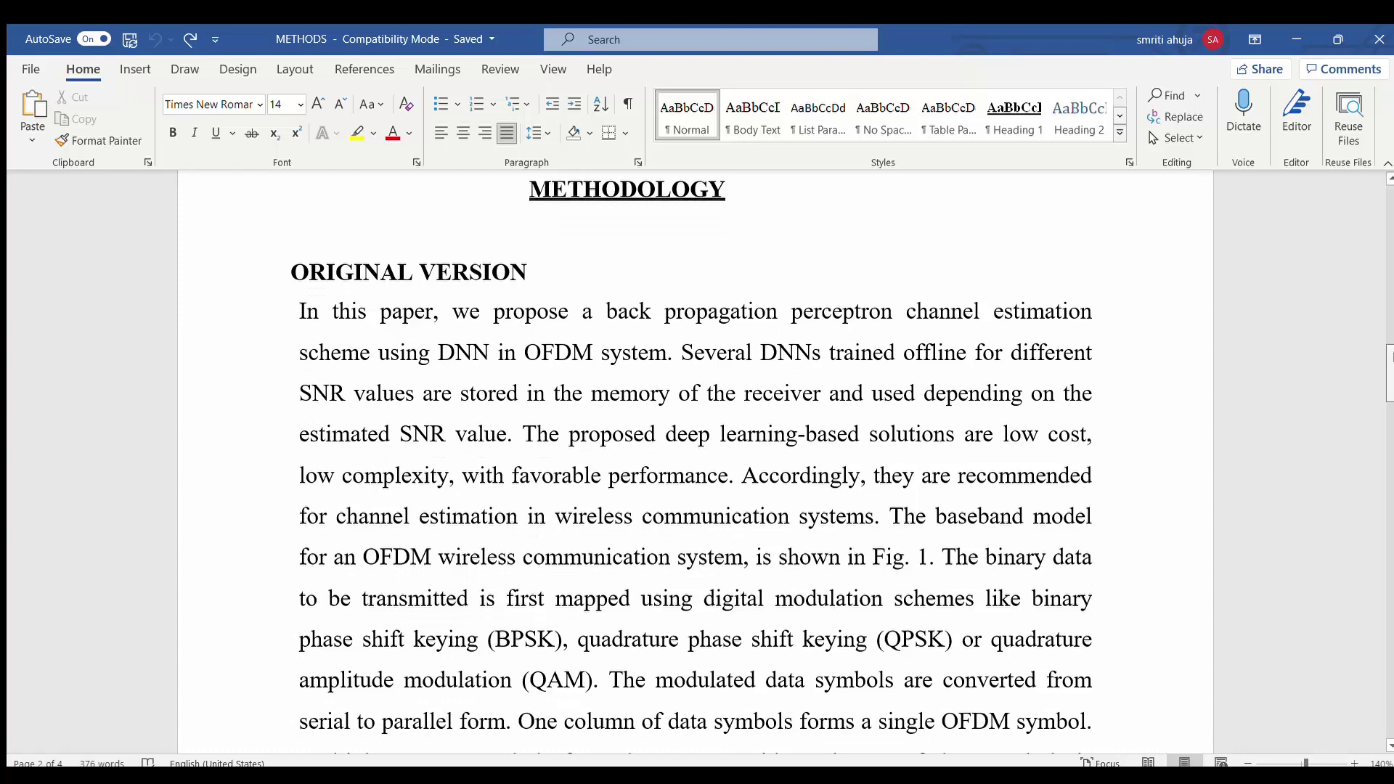
pyautogui.scroll(-1, 692, 462)
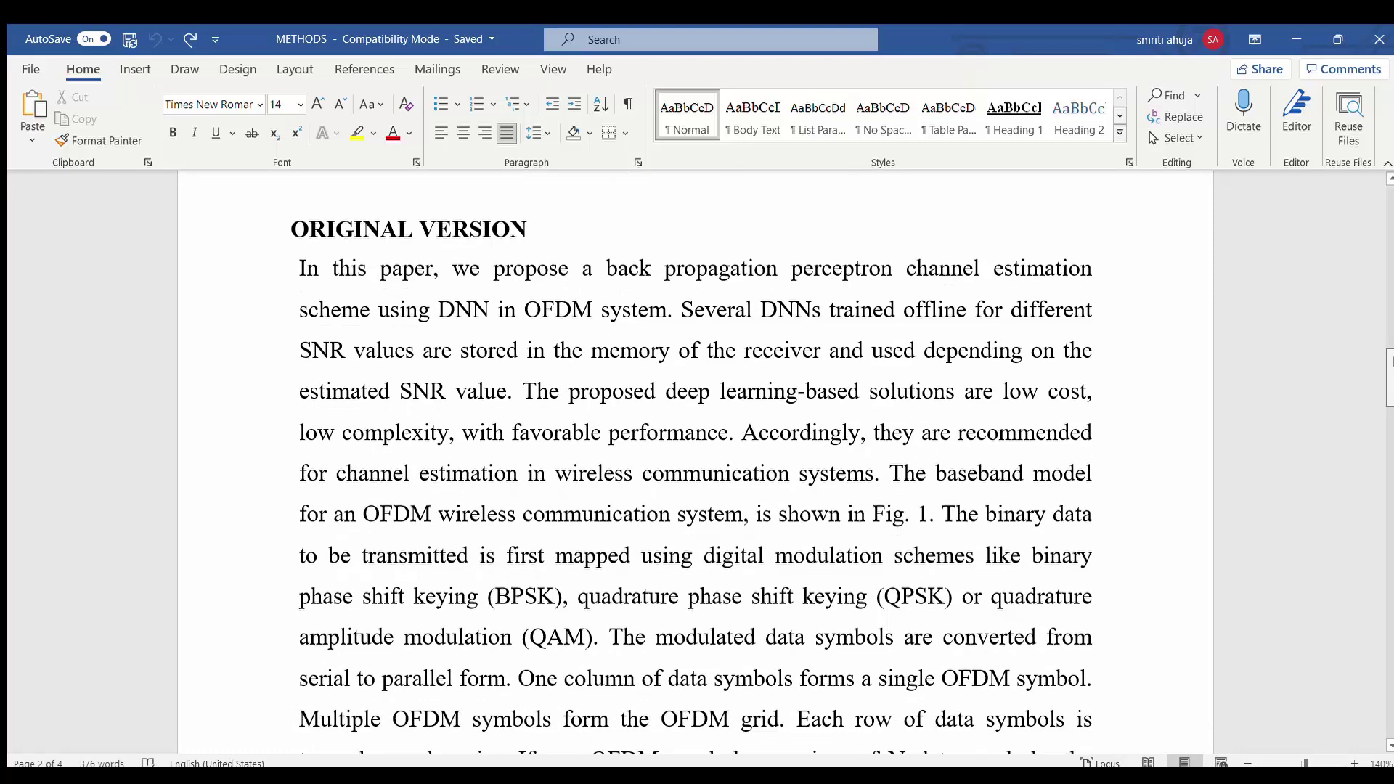
pyautogui.scroll(-1, 691, 462)
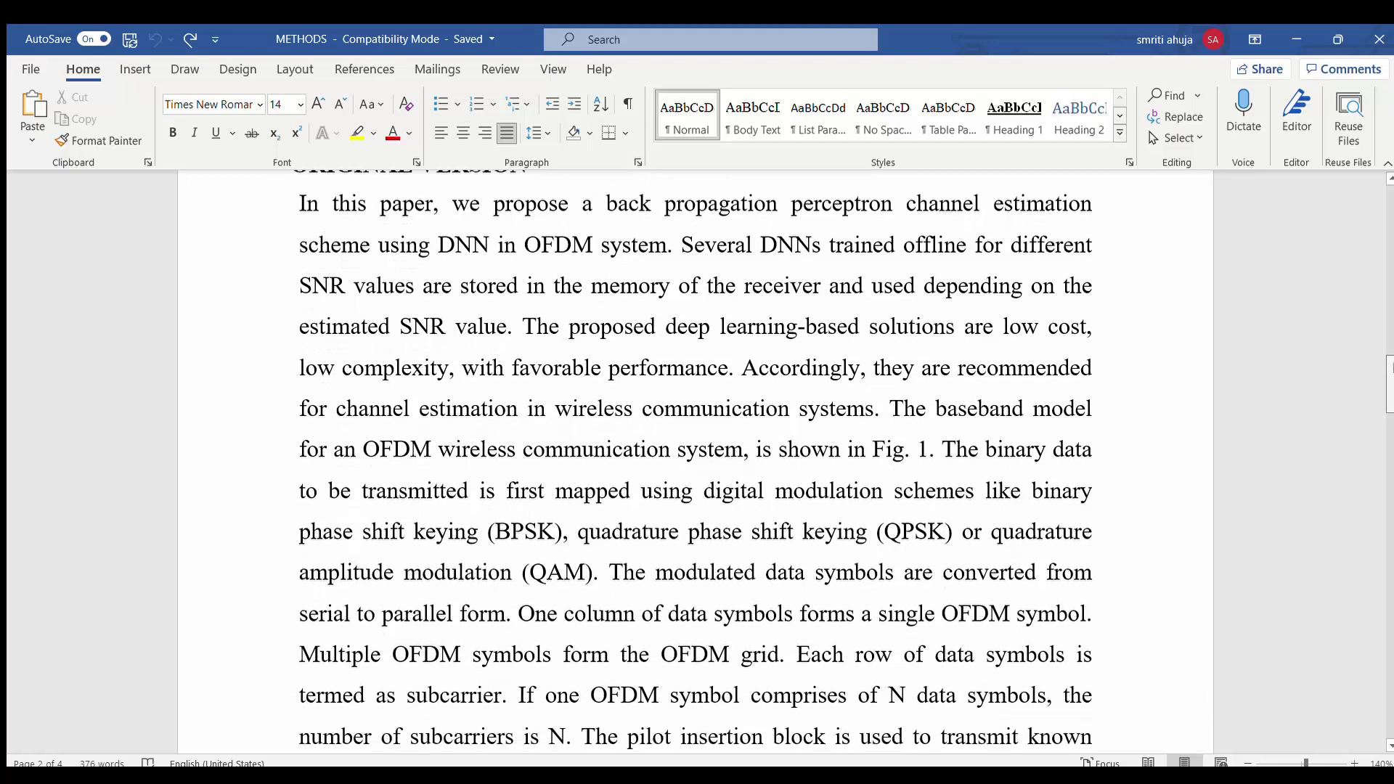
pyautogui.scroll(-3, 694, 461)
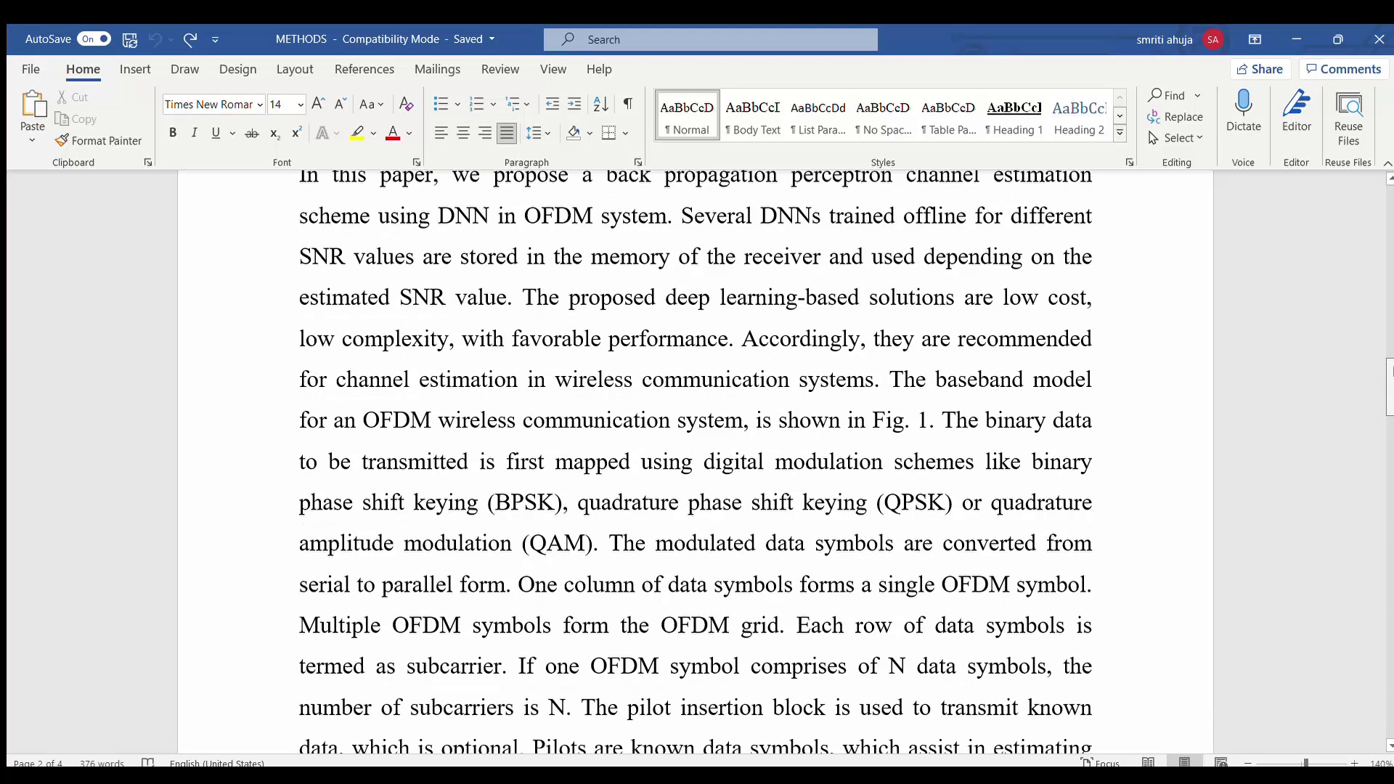
pyautogui.scroll(3, 696, 465)
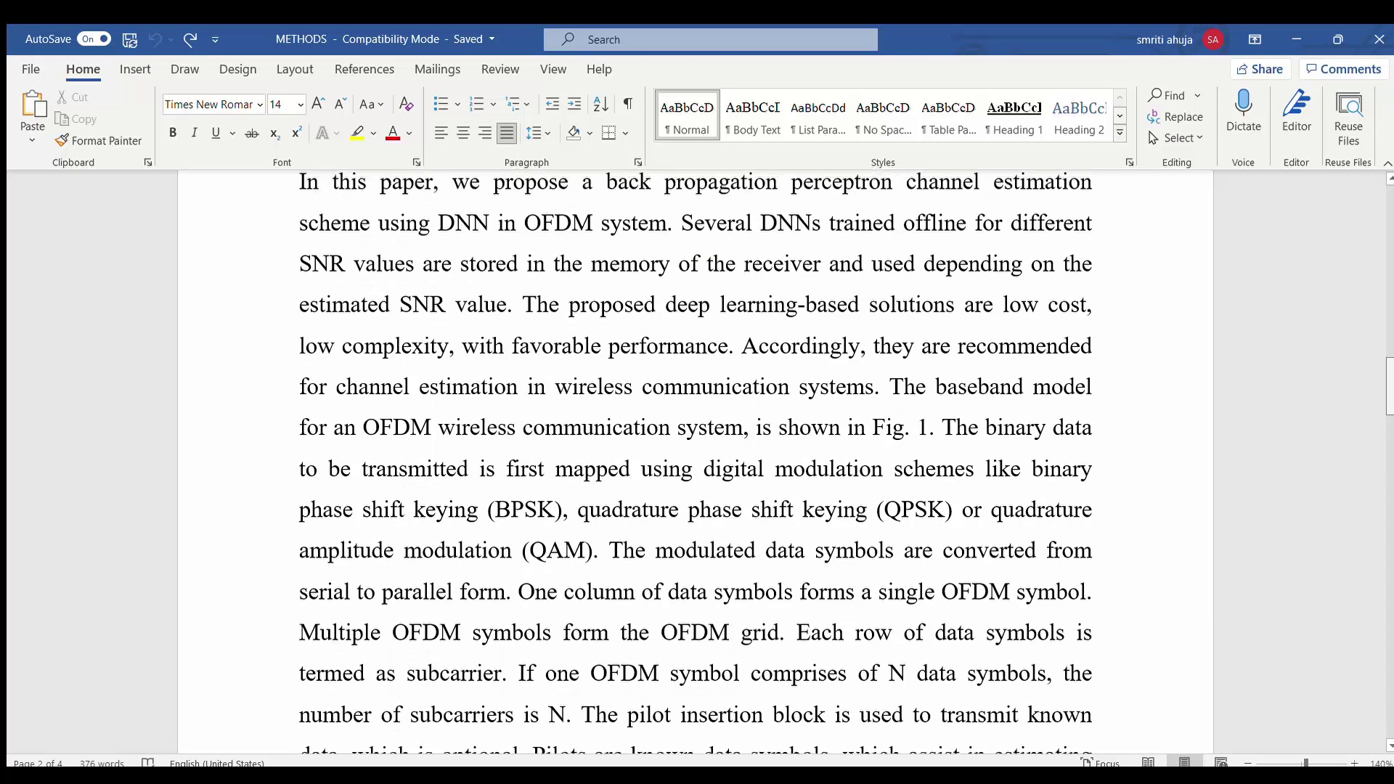
pyautogui.moveTo(891, 393); pyautogui.dragTo(1083, 397)
pyautogui.hotkey('ctrl', 'b')
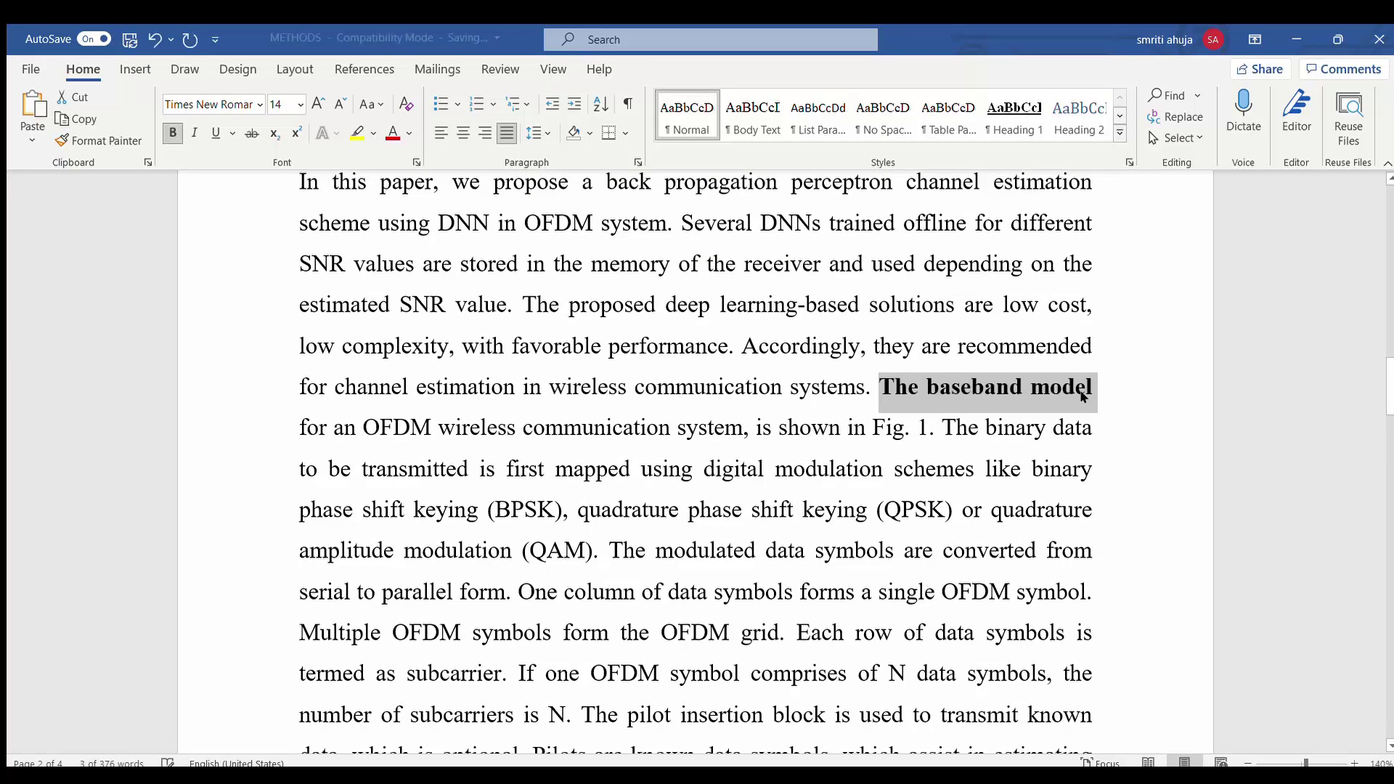
pyautogui.click(882, 387)
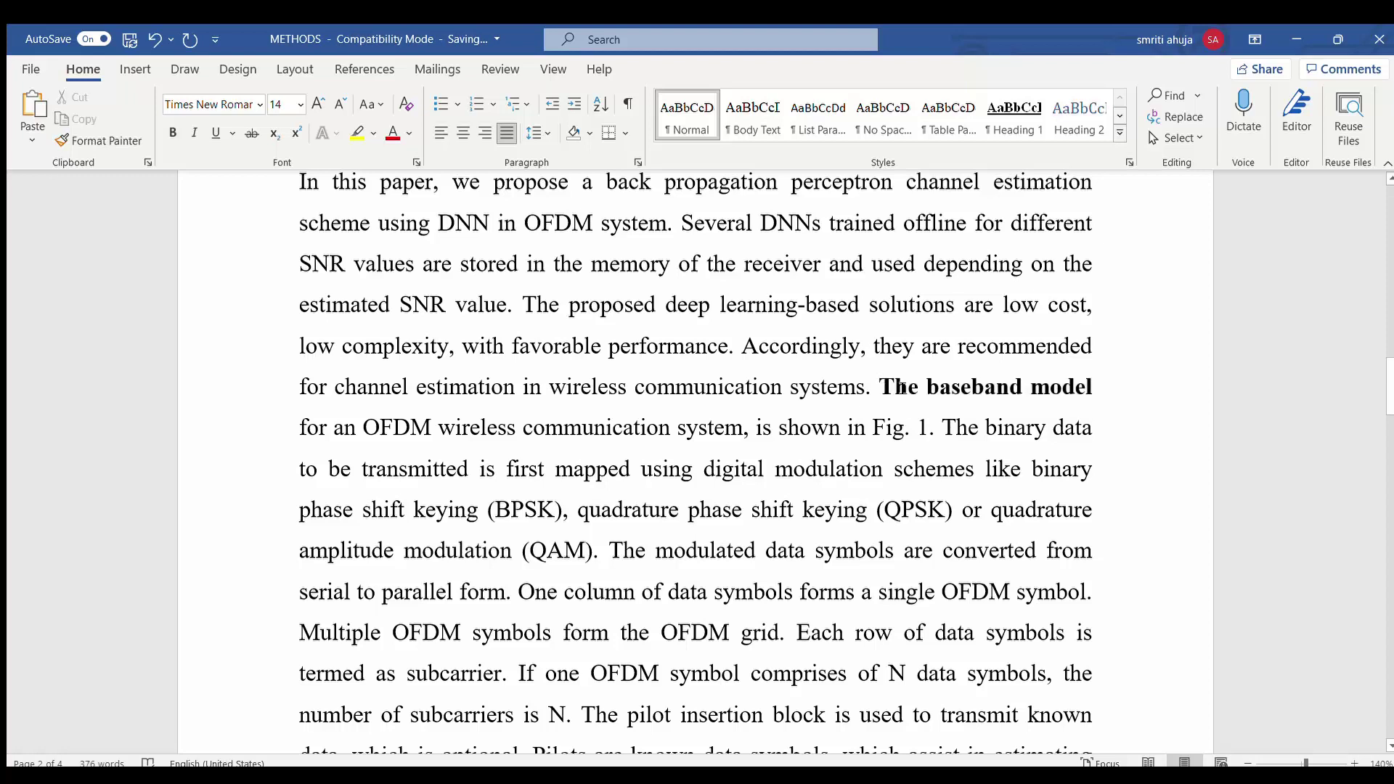
pyautogui.press('Return')
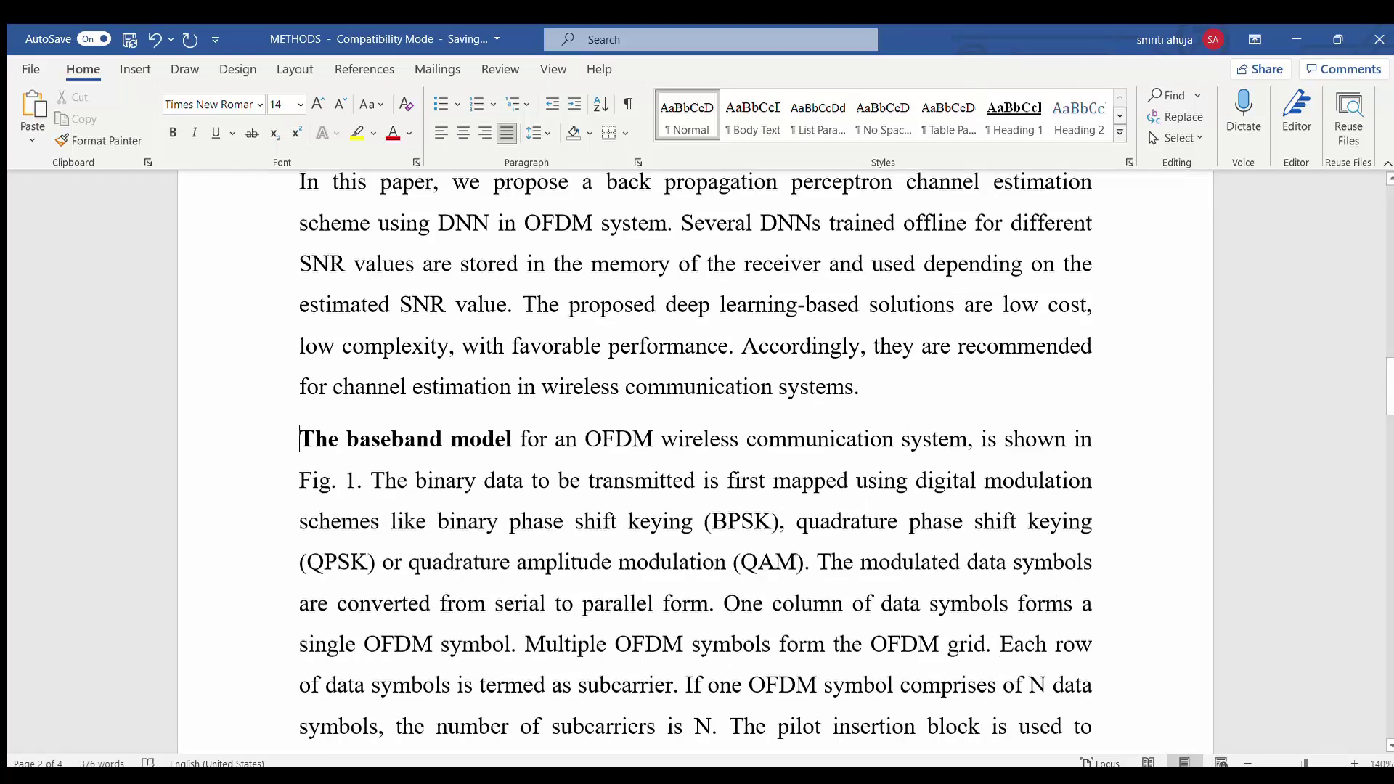
# Bold 'Multiple OFDM symbols' and start a new paragraph at it.
pyautogui.scroll(-3, 1389, 436)
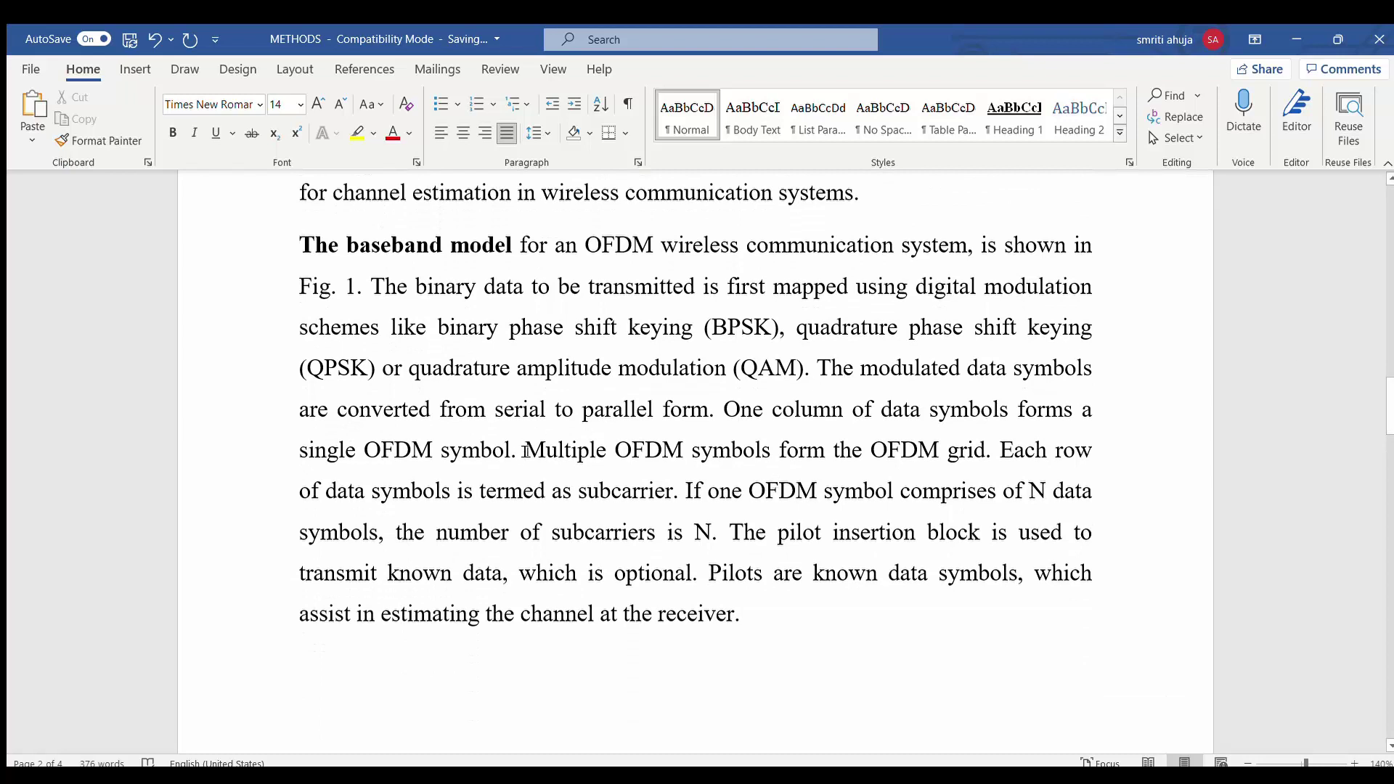
pyautogui.moveTo(530, 451); pyautogui.dragTo(756, 451)
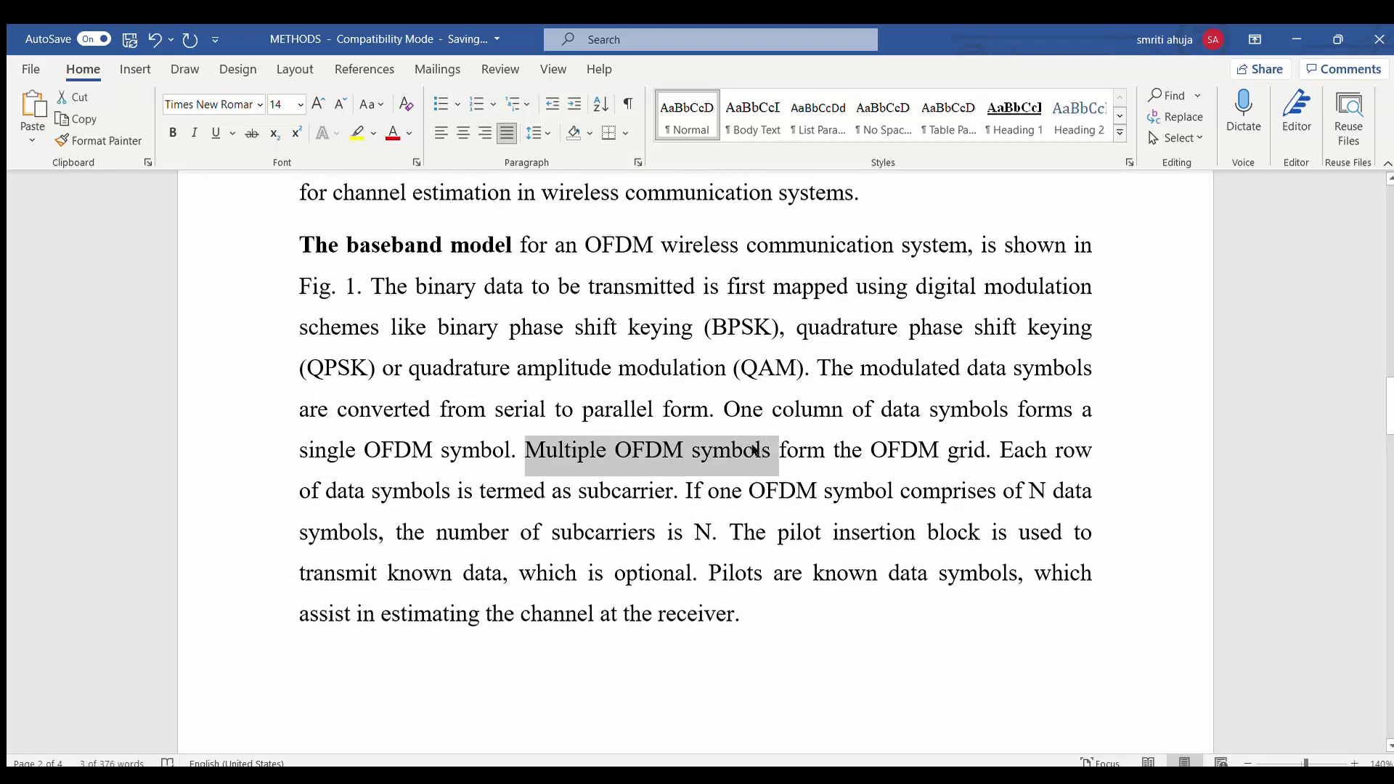
pyautogui.hotkey('ctrl', 'b')
pyautogui.click(523, 456)
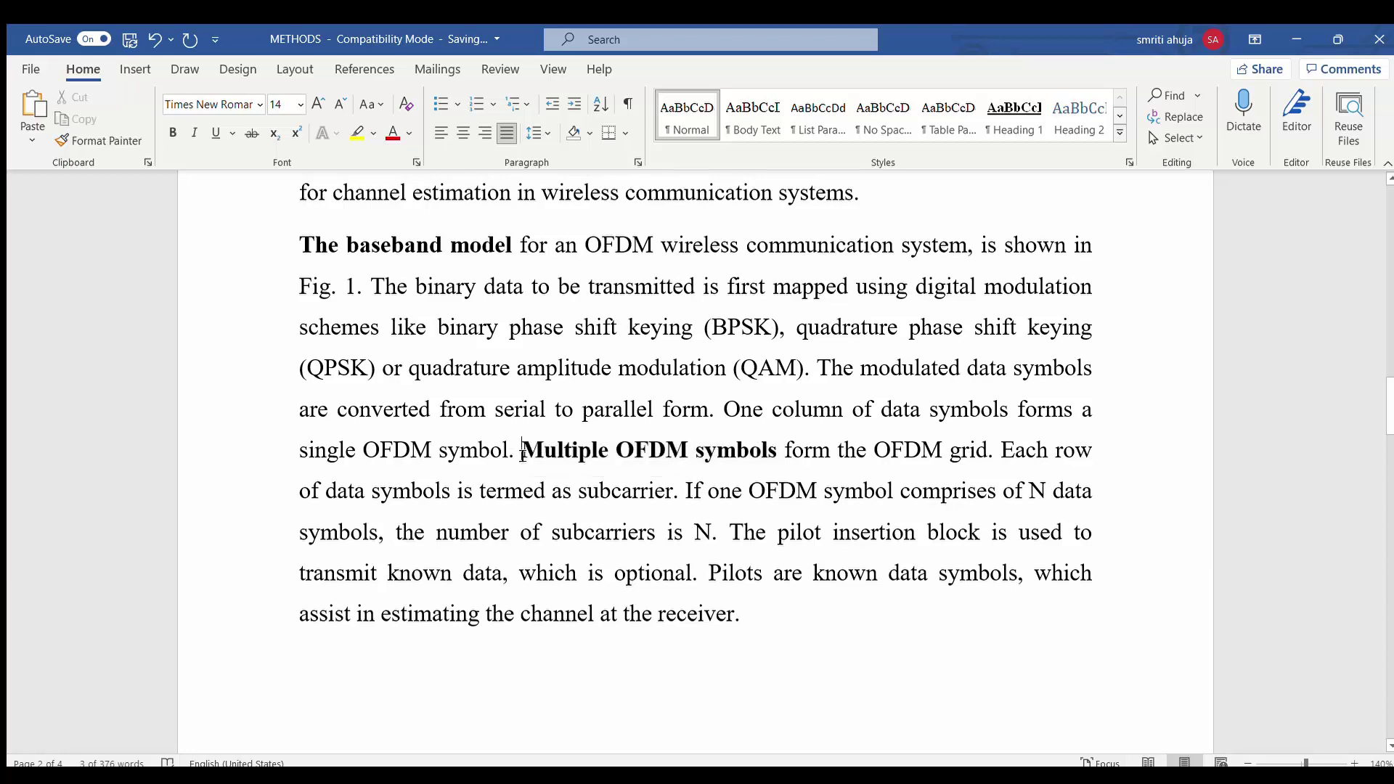
pyautogui.press('Return')
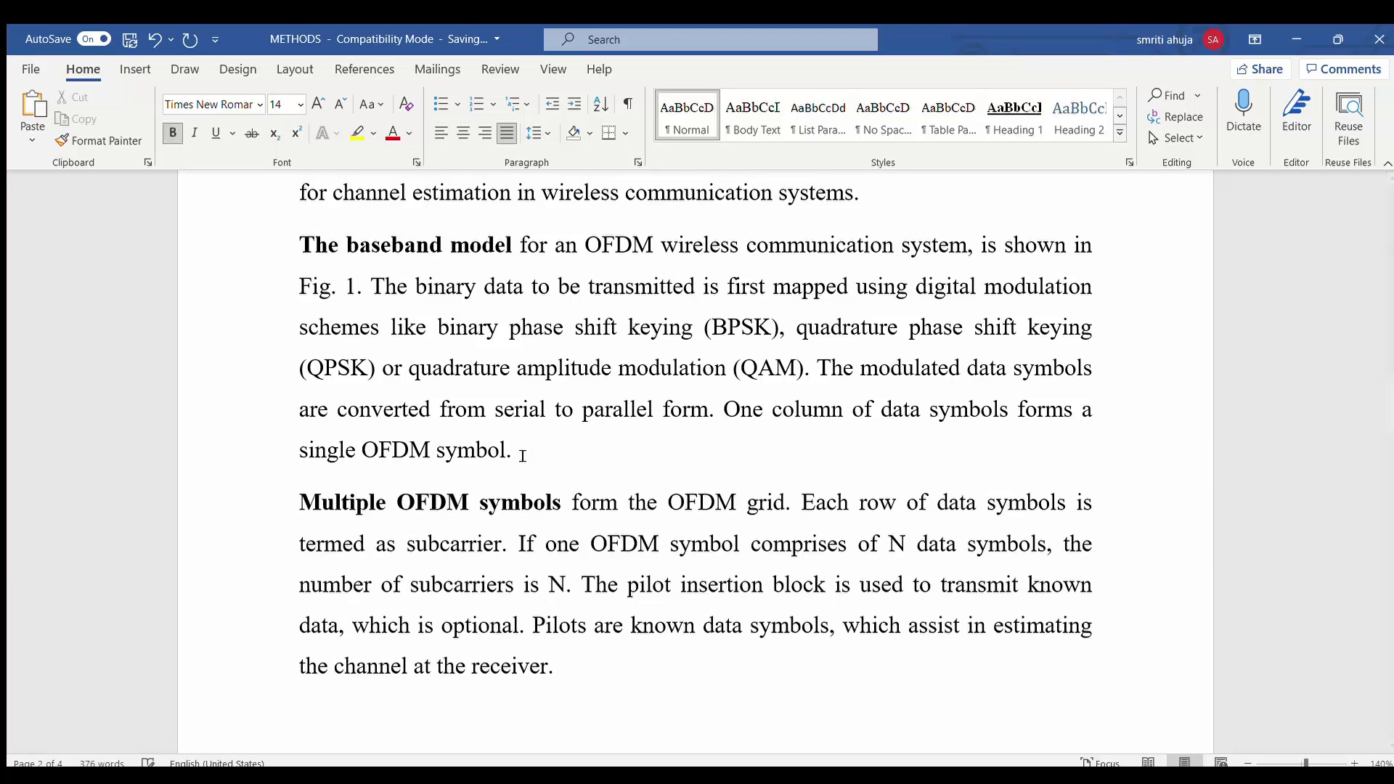
pyautogui.moveTo(1390, 425); pyautogui.dragTo(1390, 378)
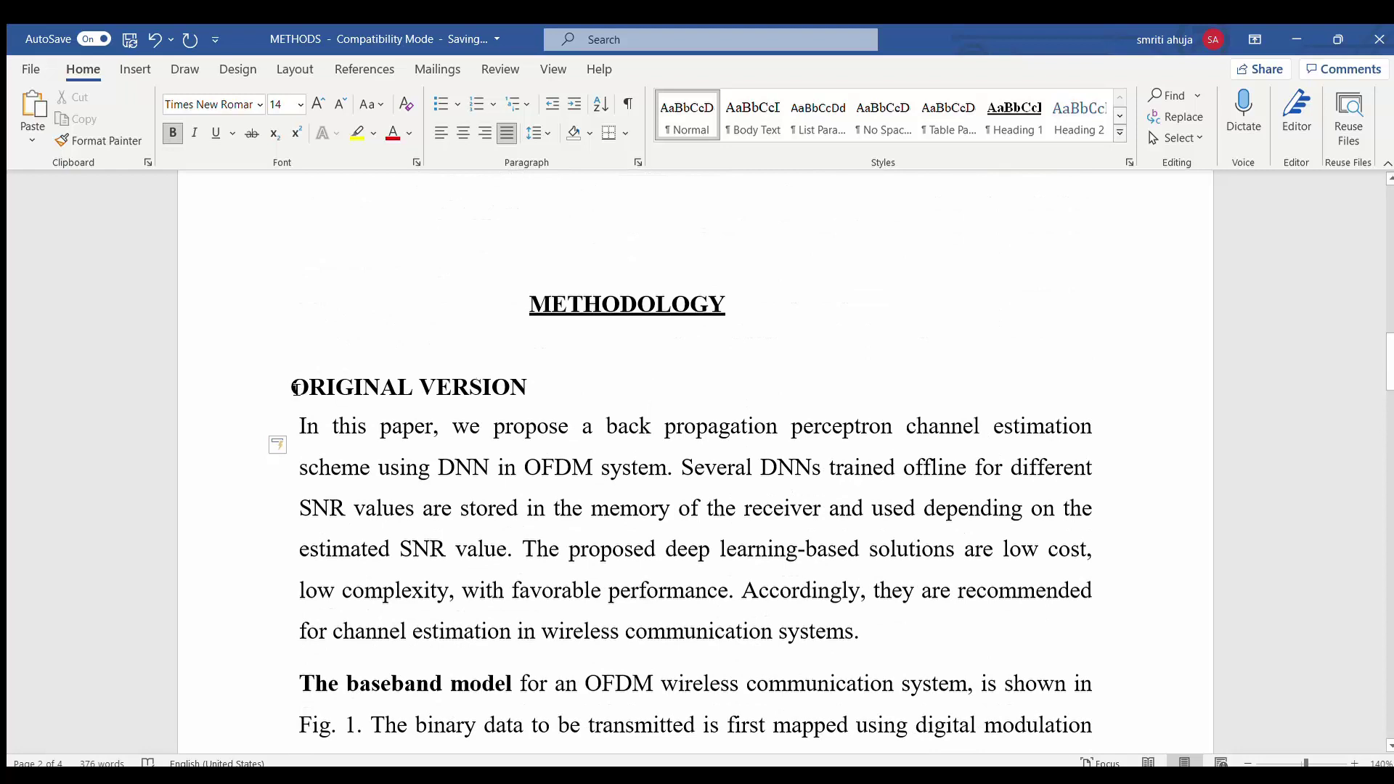
# Retitle the METHODS heading IMPROVED VERSION and scroll through the revised text.
pyautogui.moveTo(292, 388); pyautogui.dragTo(419, 393)
pyautogui.write('IMP')
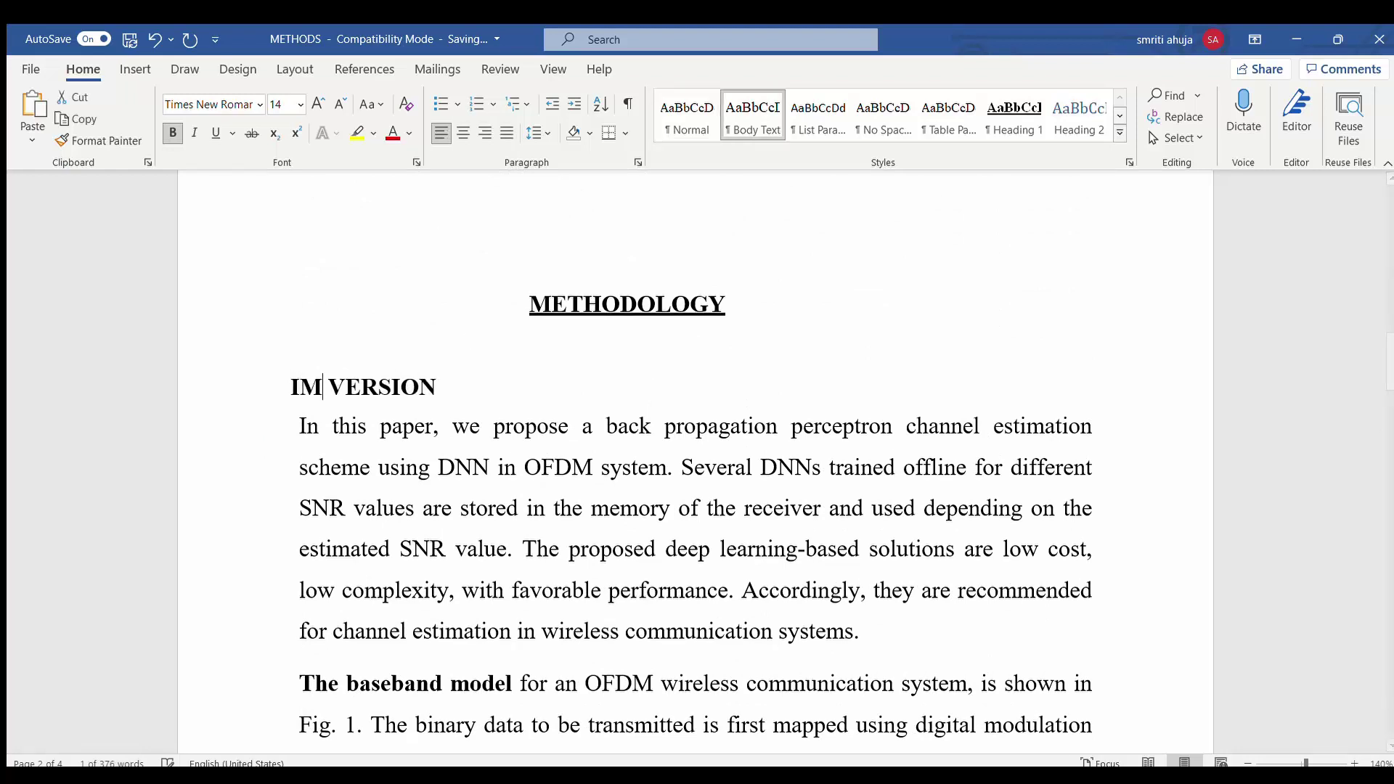
pyautogui.write('ROVED')
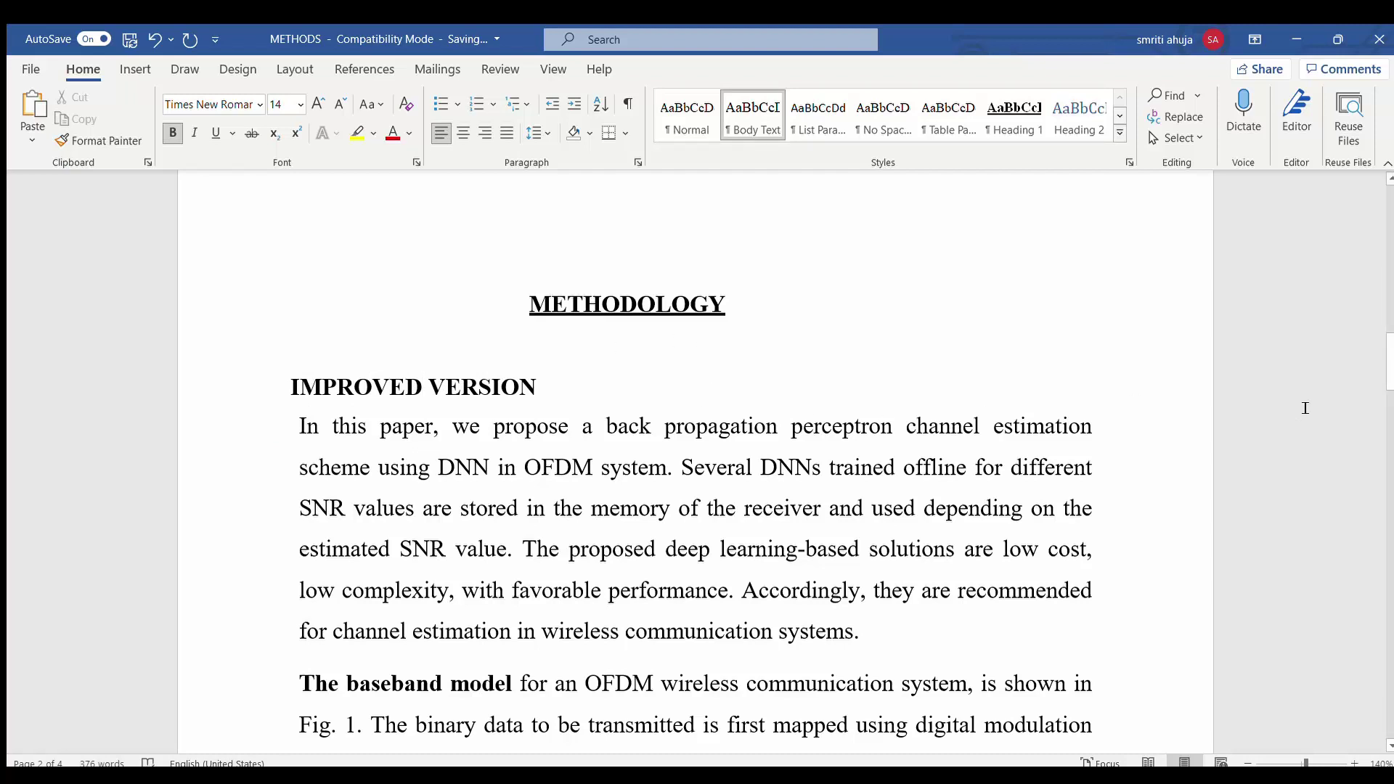
pyautogui.scroll(-2, 954, 427)
pyautogui.scroll(-3, 692, 463)
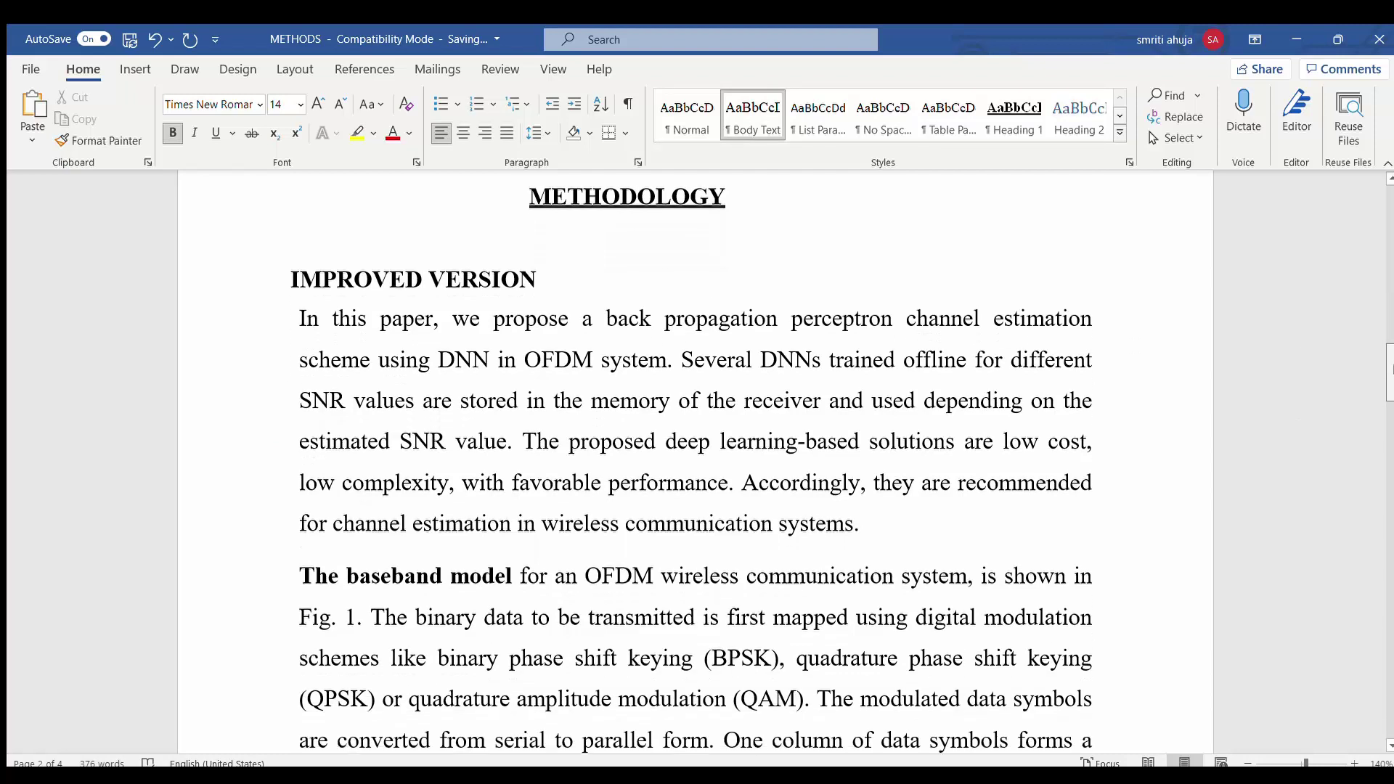
pyautogui.scroll(-8, 696, 463)
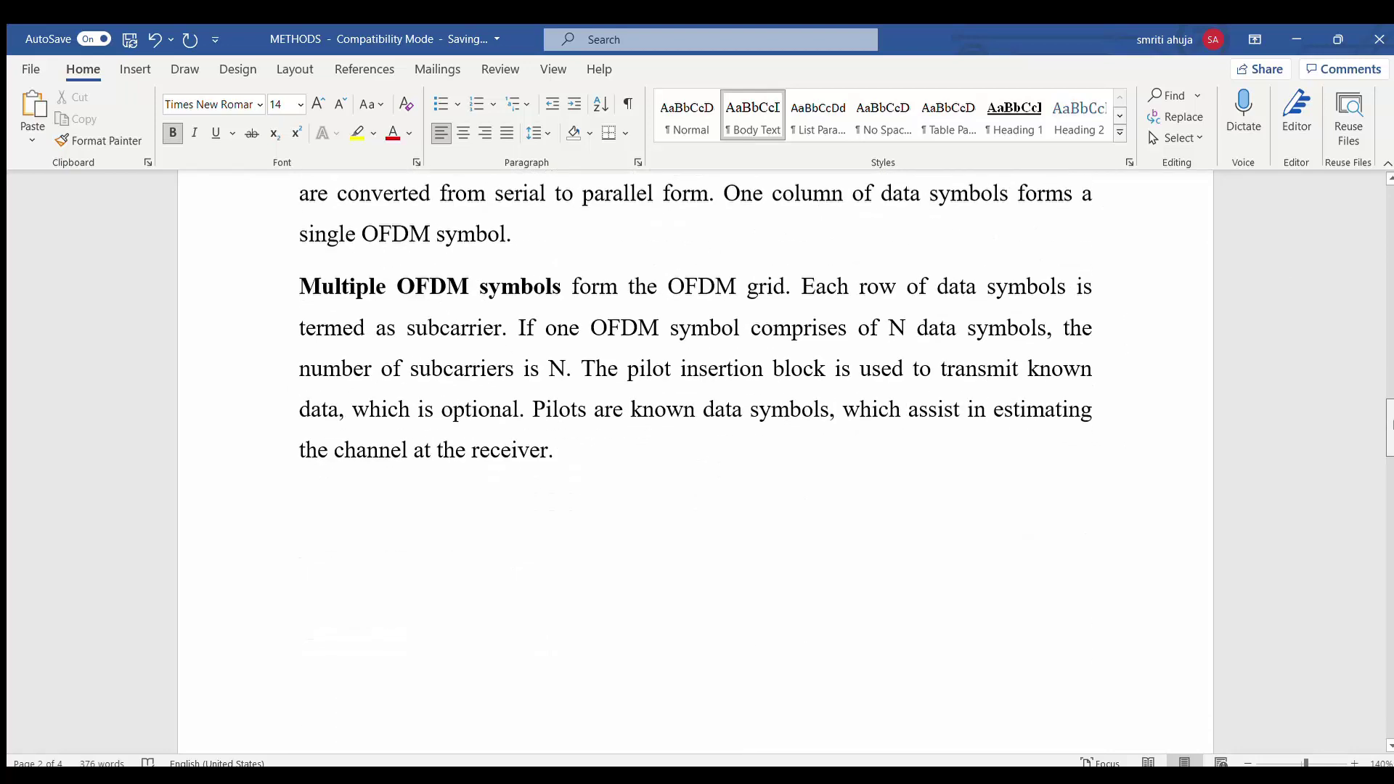
pyautogui.scroll(9, 696, 462)
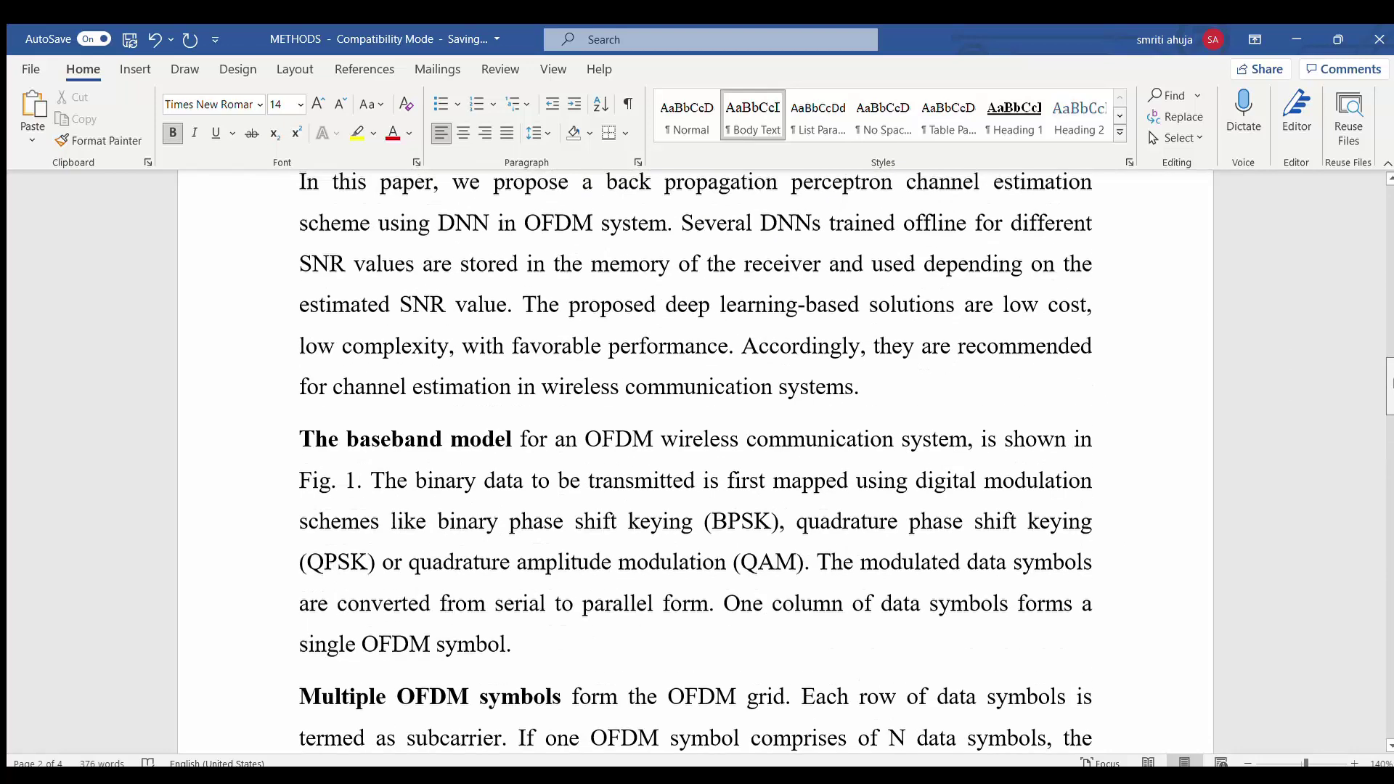
pyautogui.scroll(1, 696, 462)
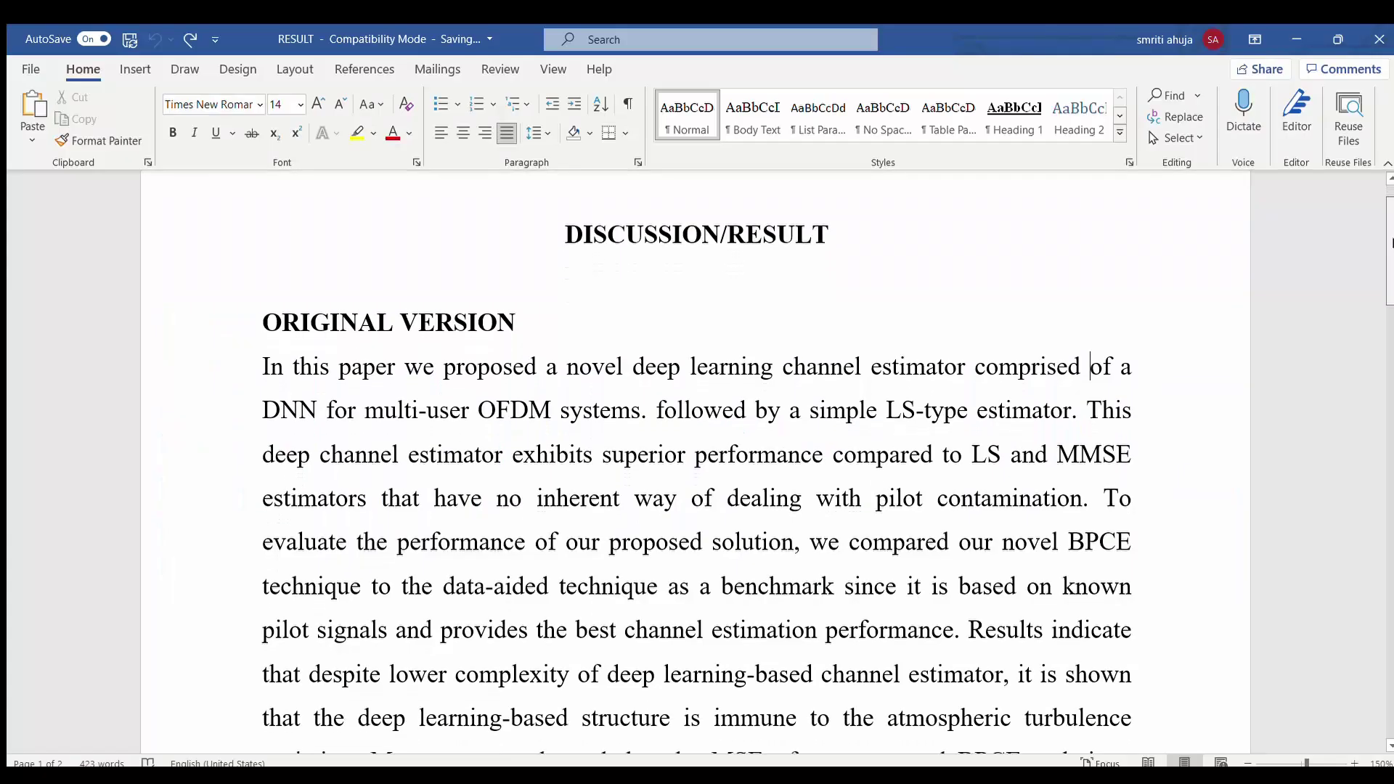
# Start a new paragraph at the sentence beginning 'To evaluate'.
pyautogui.scroll(-1, 697, 472)
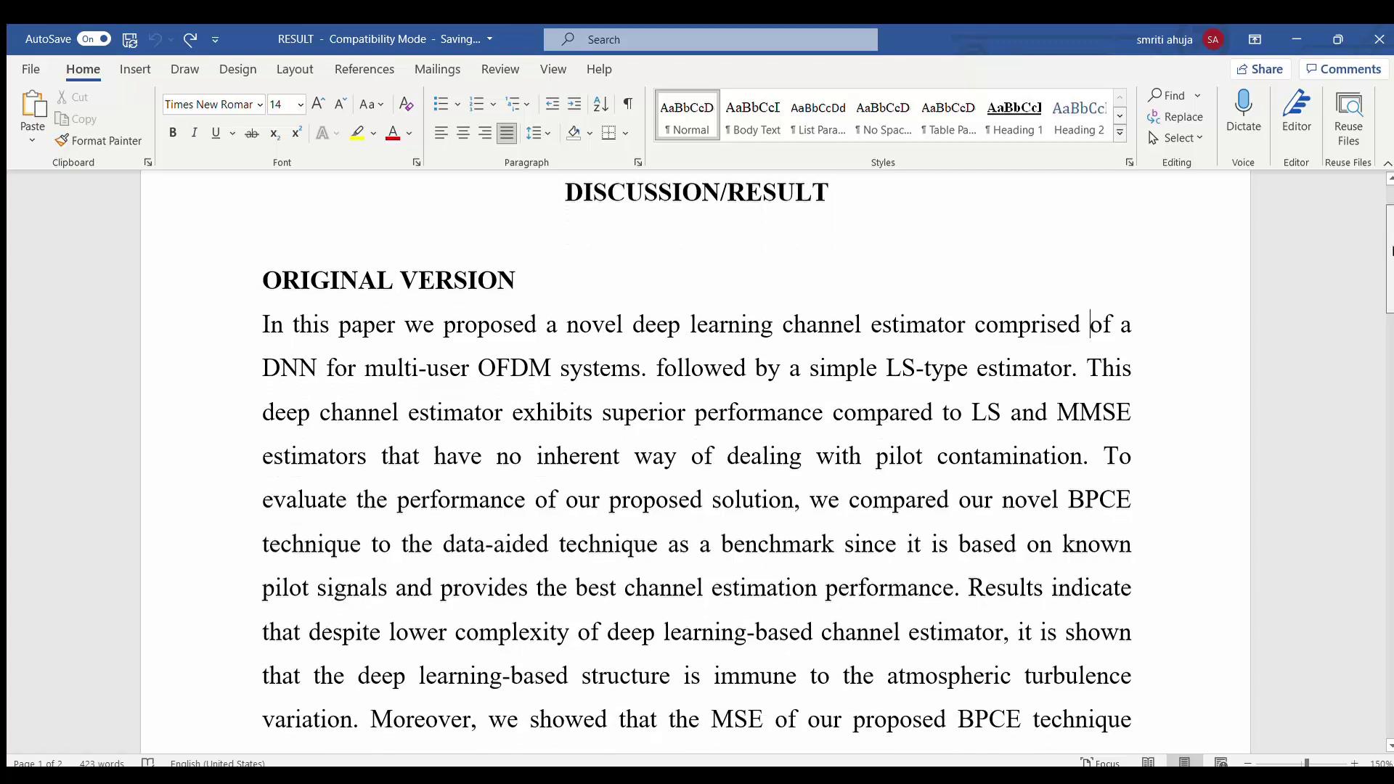
pyautogui.moveTo(1391, 250); pyautogui.dragTo(1389, 325)
pyautogui.moveTo(1387, 324); pyautogui.dragTo(1390, 257)
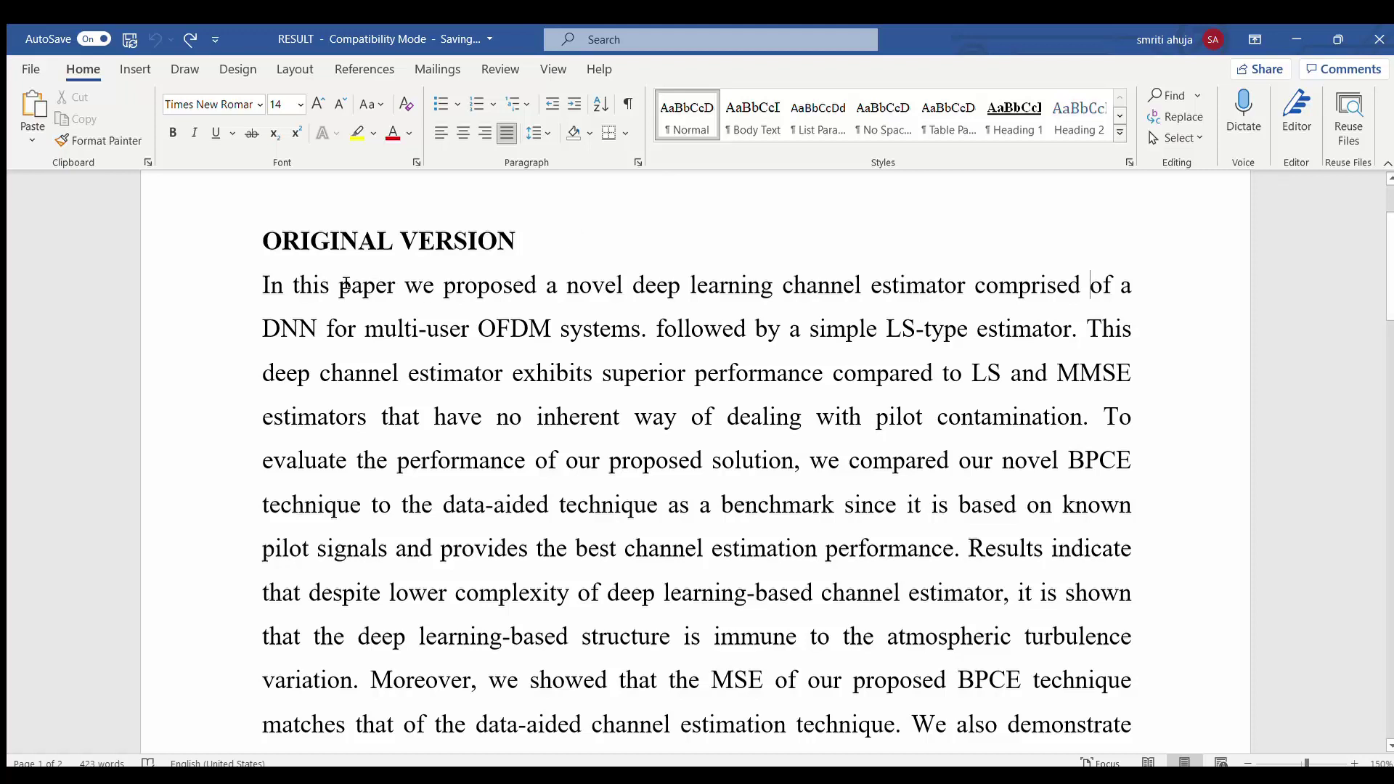
pyautogui.moveTo(265, 286); pyautogui.dragTo(792, 300)
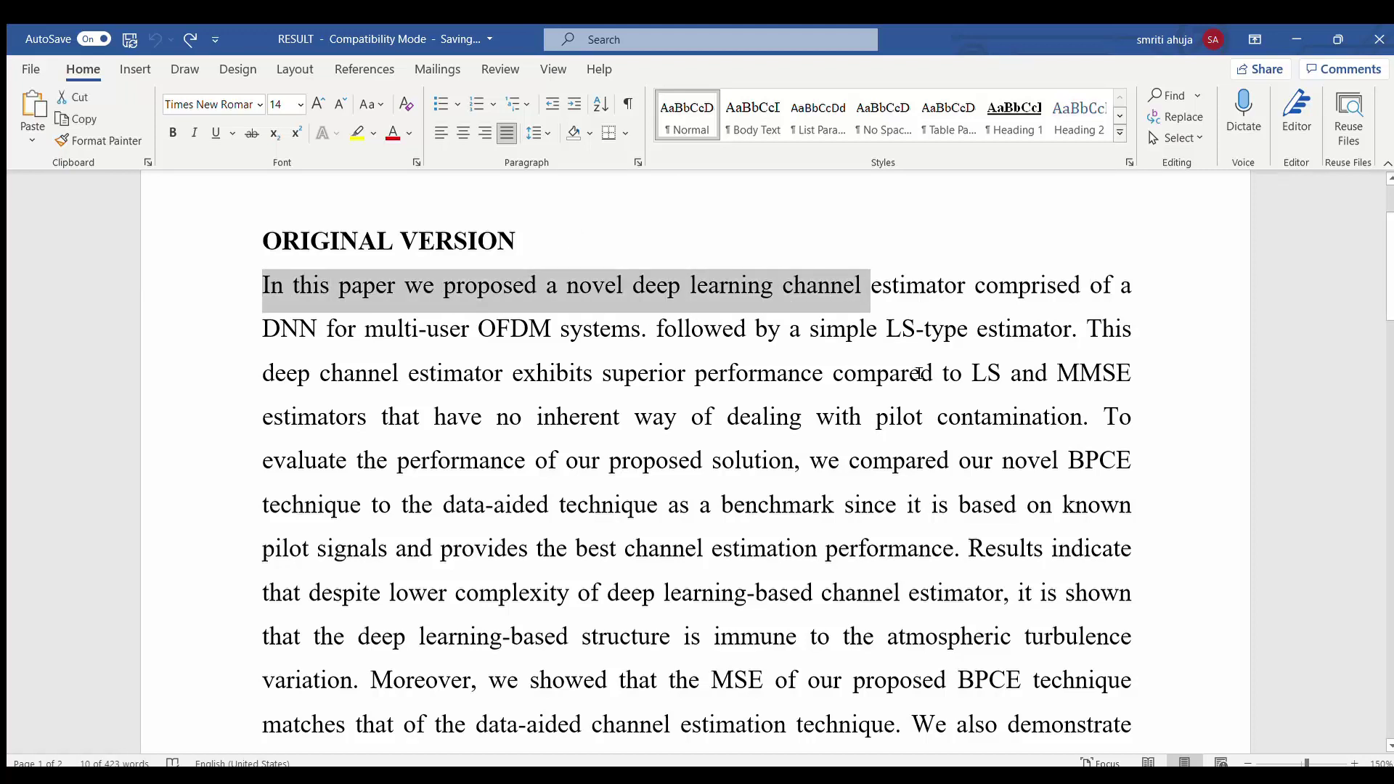
pyautogui.click(850, 475)
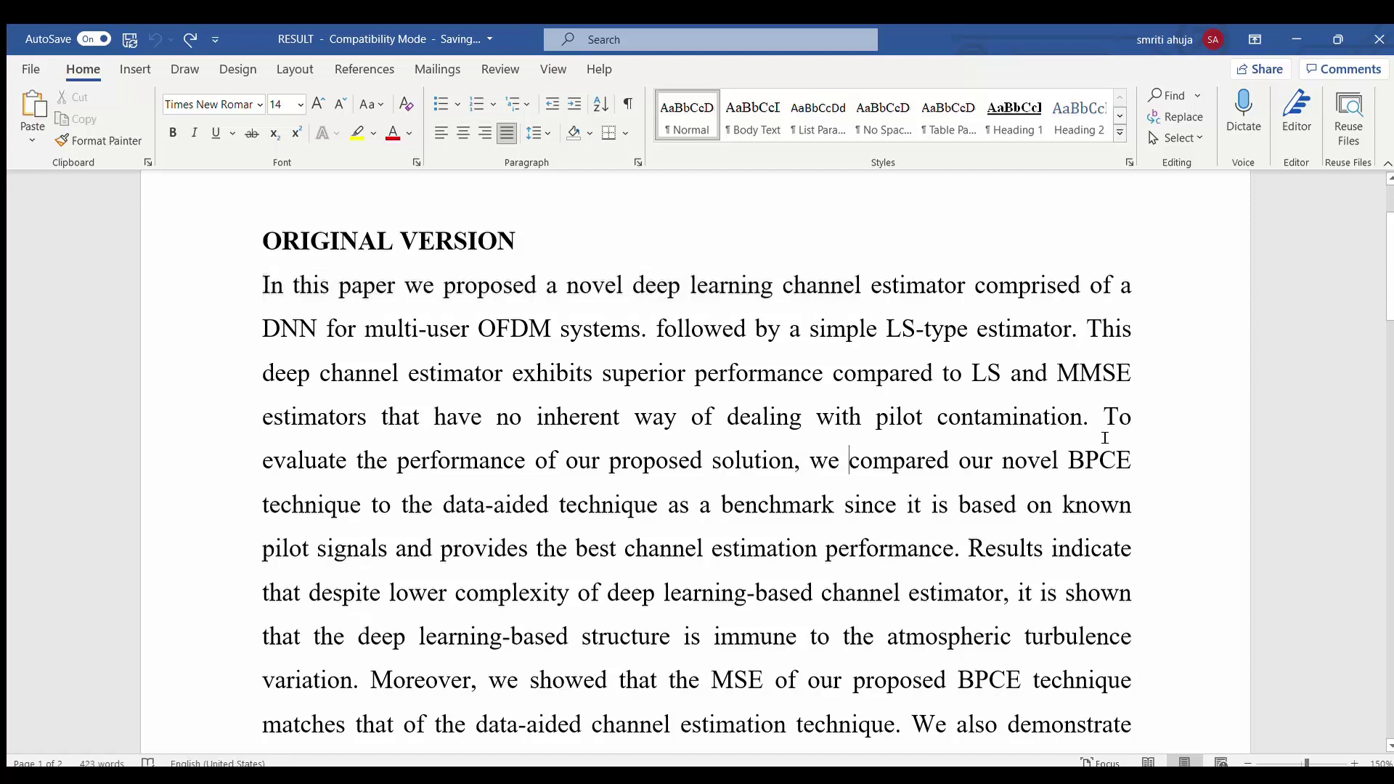
pyautogui.moveTo(1105, 420); pyautogui.dragTo(1149, 470)
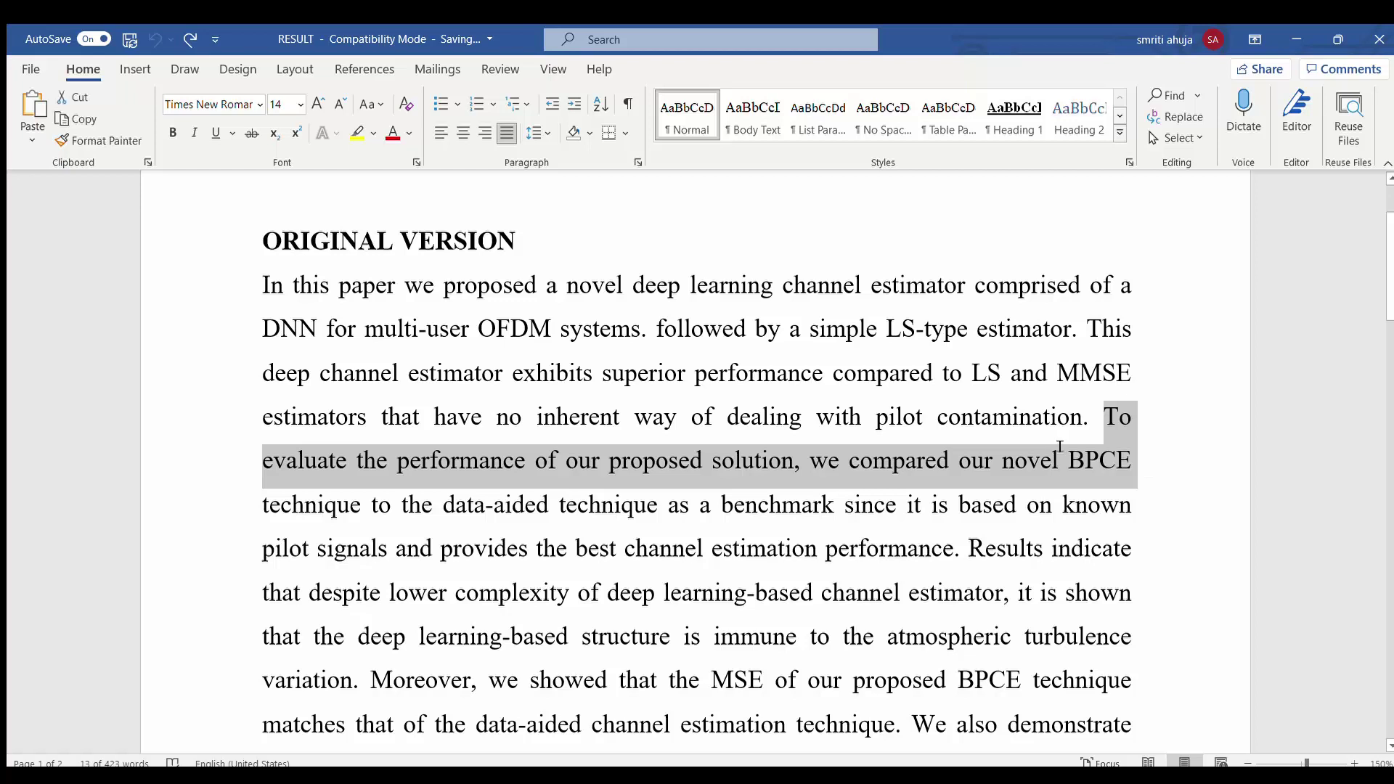
pyautogui.click(1057, 417)
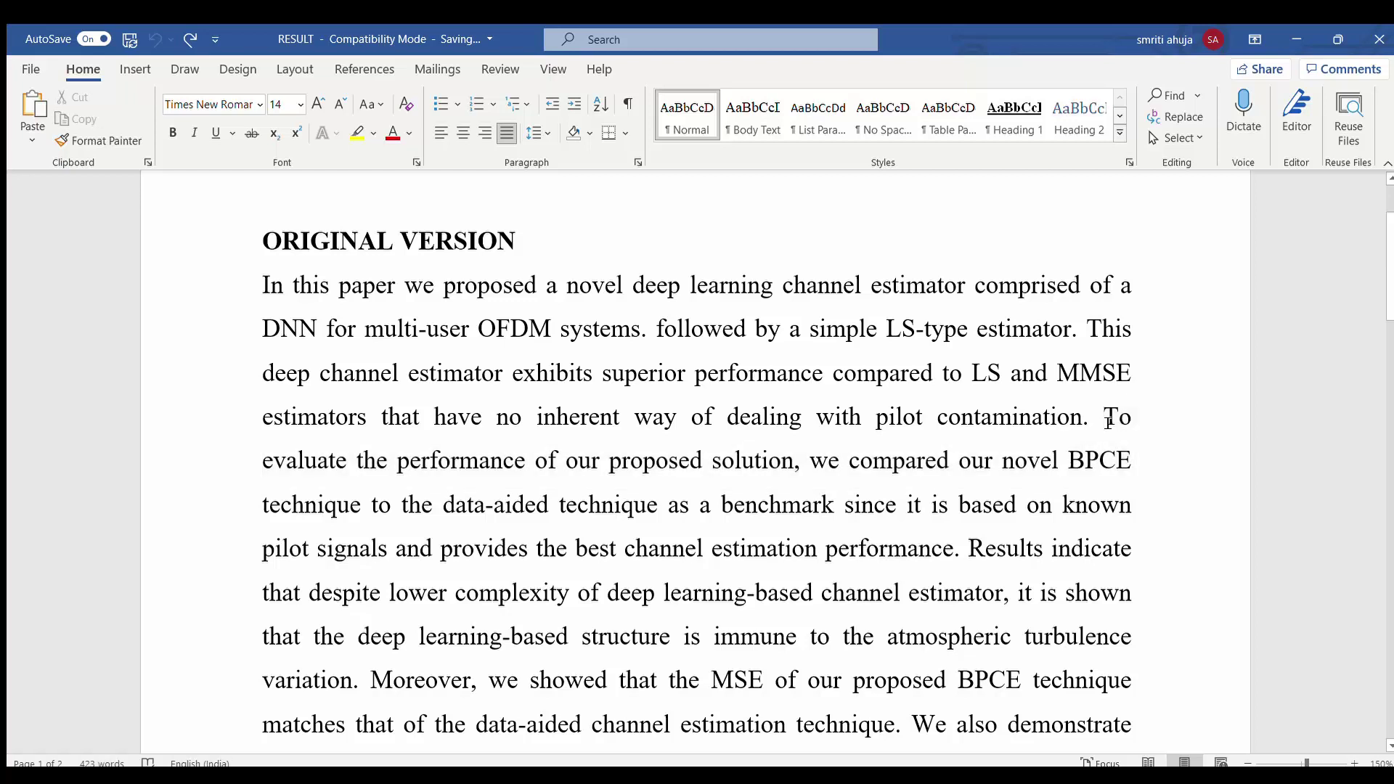
pyautogui.press('Return')
# Start a new paragraph at 'Moreover, we showed'.
pyautogui.press('Down')
pyautogui.press('Down')
pyautogui.press('Down')
pyautogui.press('Down')
pyautogui.press('Down')
pyautogui.press('Down')
pyautogui.press('Down')
pyautogui.press('Down')
pyautogui.press('Down')
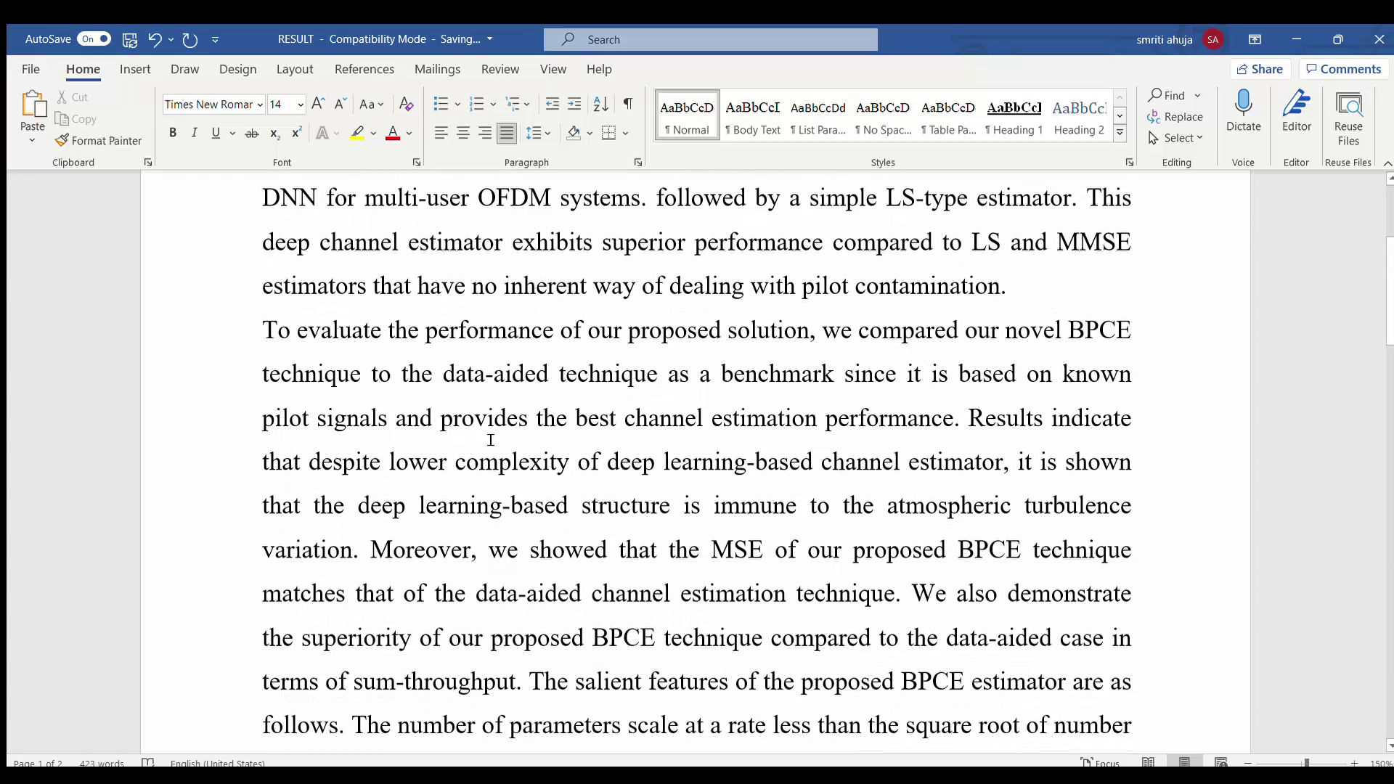
pyautogui.moveTo(372, 554); pyautogui.dragTo(553, 554)
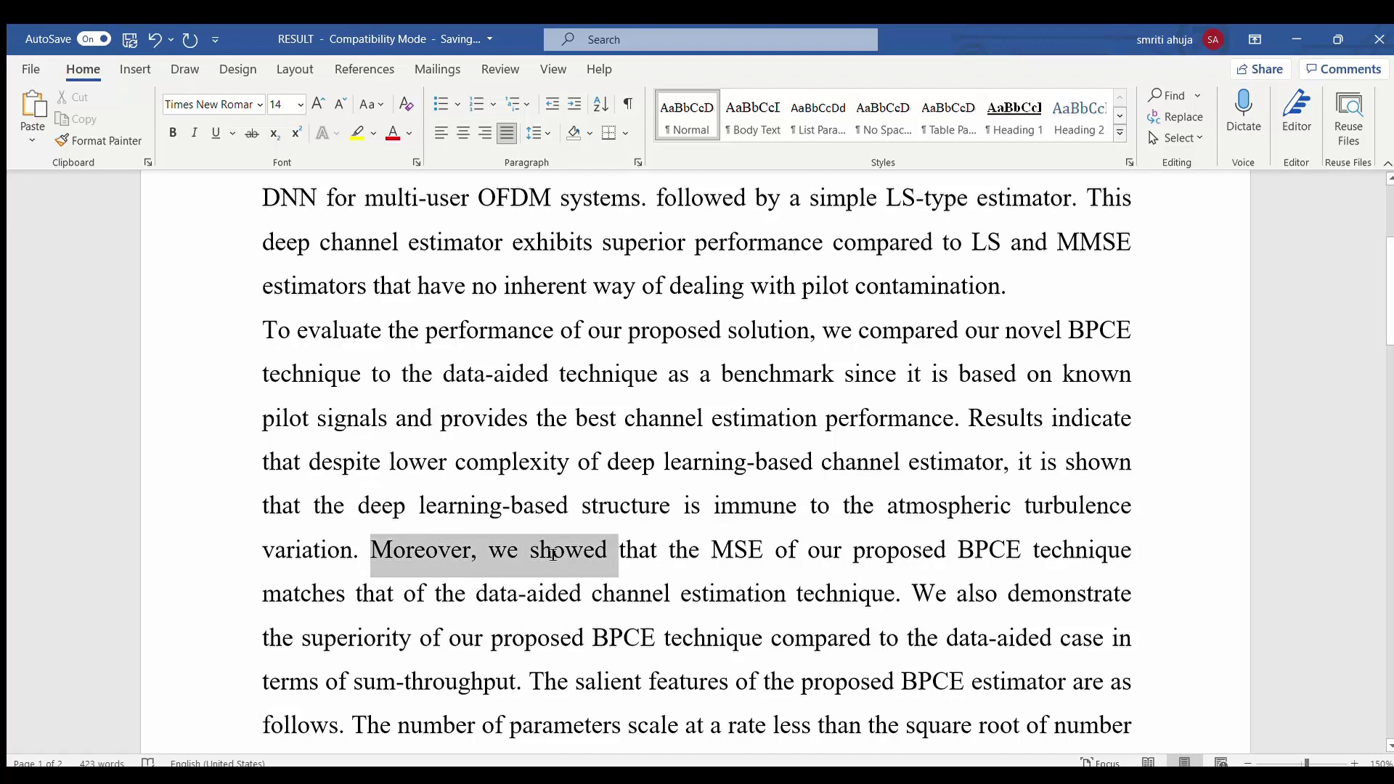
pyautogui.click(367, 550)
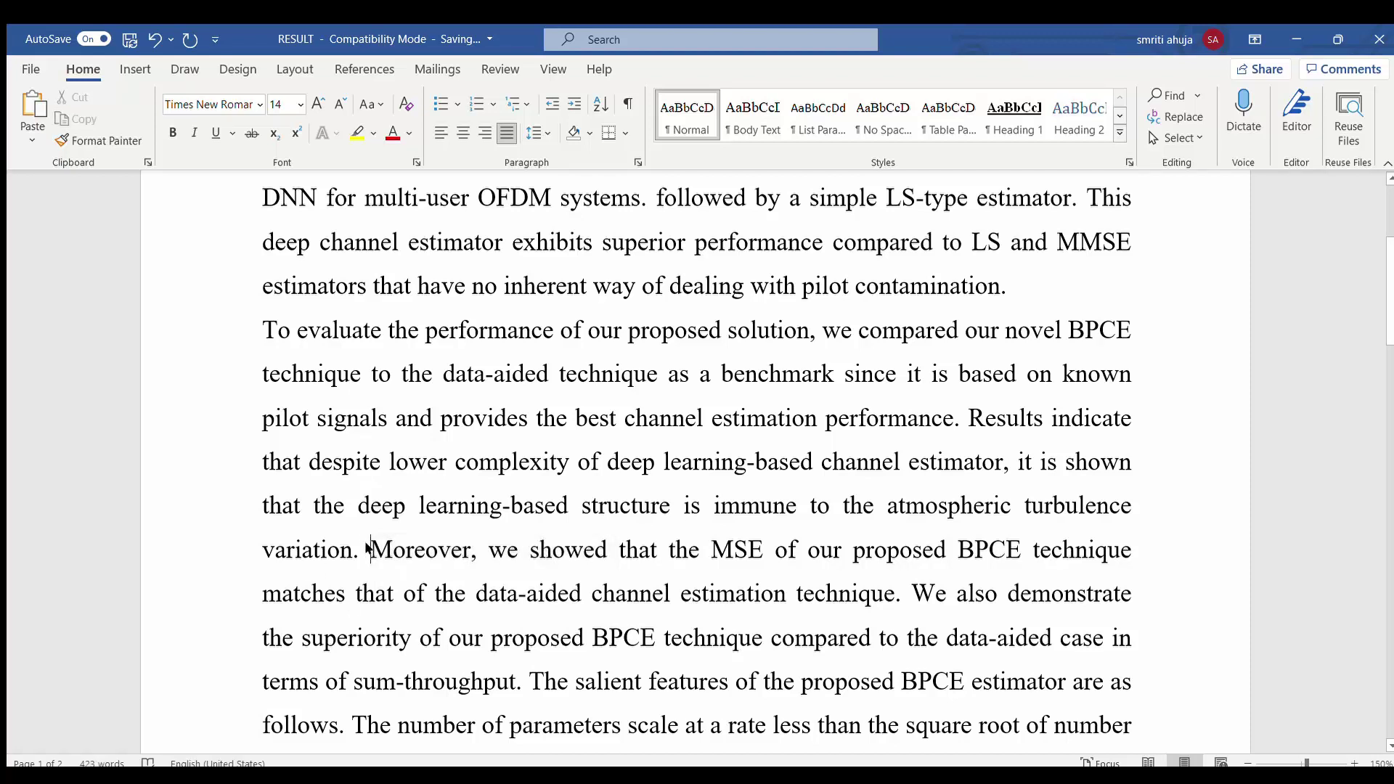
pyautogui.press('Return')
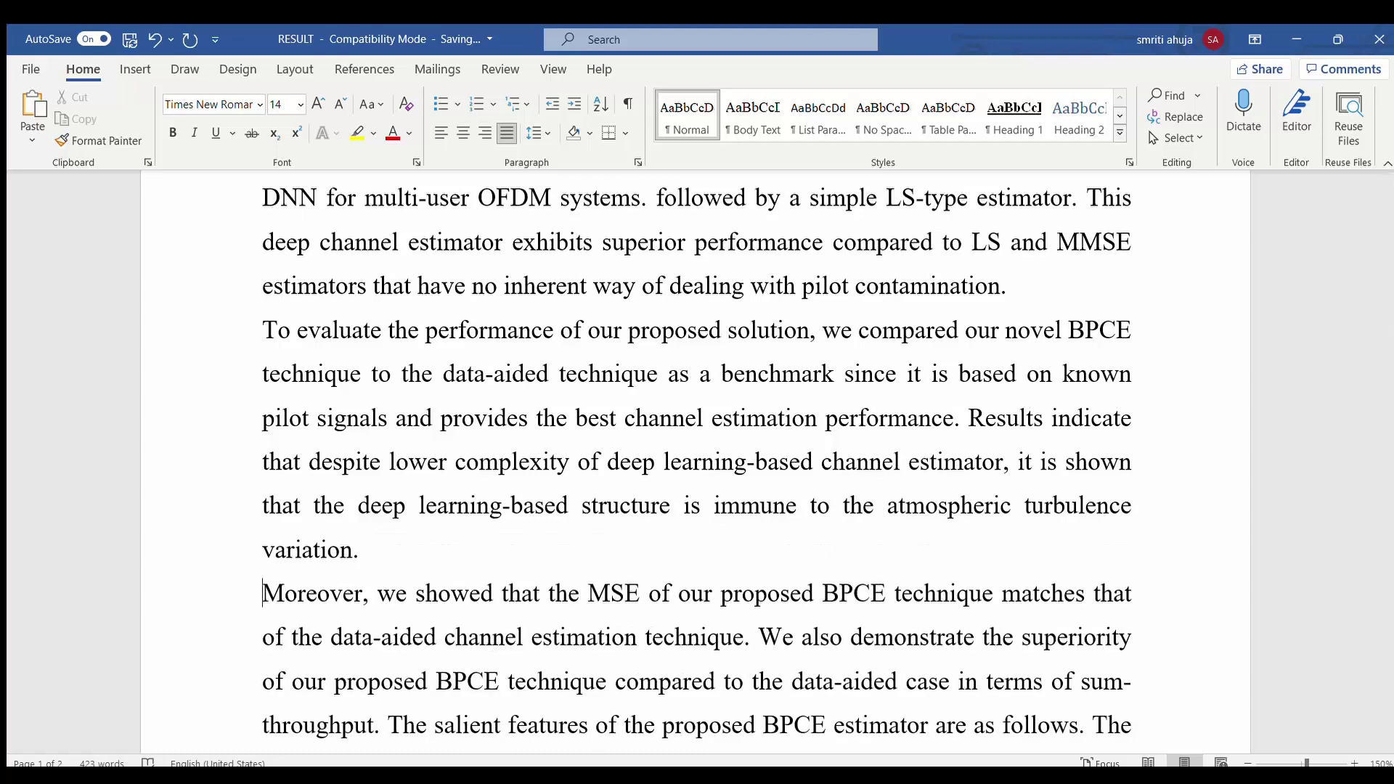
# Bold 'The salient features of the proposed BPCE' and start a new paragraph there.
pyautogui.press('Down')
pyautogui.press('Down')
pyautogui.press('Down')
pyautogui.press('Down')
pyautogui.press('Down')
pyautogui.press('Down')
pyautogui.press('Down')
pyautogui.press('Down')
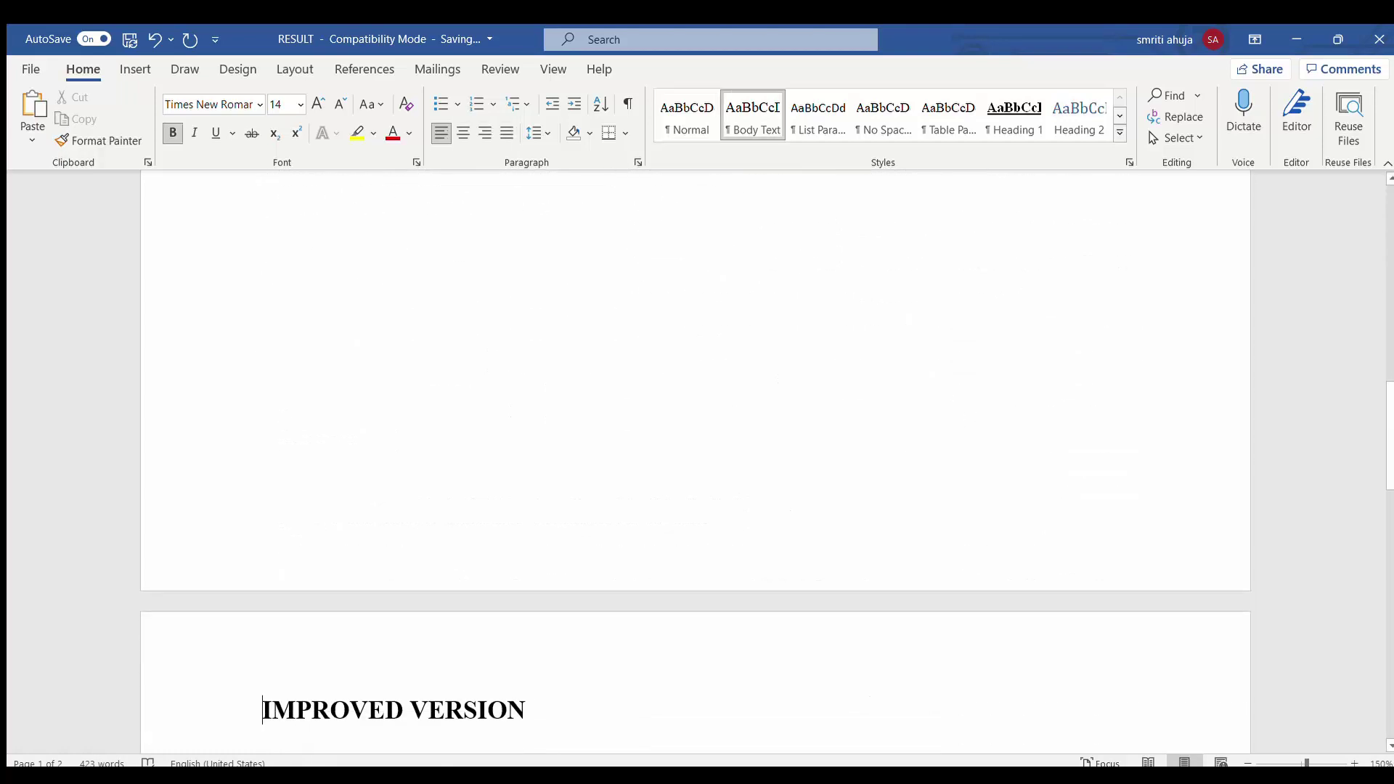
pyautogui.press('Up')
pyautogui.press('Up')
pyautogui.press('Up')
pyautogui.press('Up')
pyautogui.press('Up')
pyautogui.press('Up')
pyautogui.press('Up')
pyautogui.press('Up')
pyautogui.press('Up')
pyautogui.press('Up')
pyautogui.press('Up')
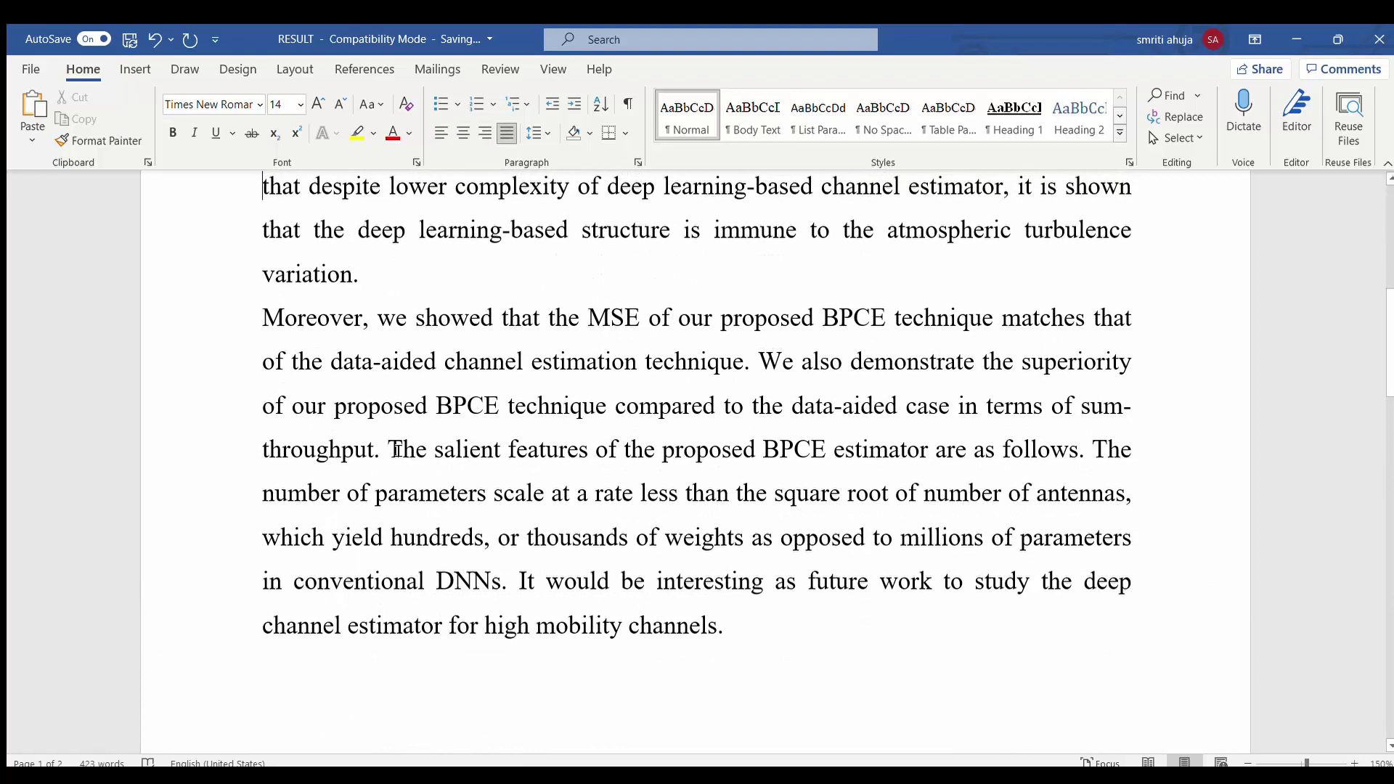
pyautogui.moveTo(389, 454); pyautogui.dragTo(784, 473)
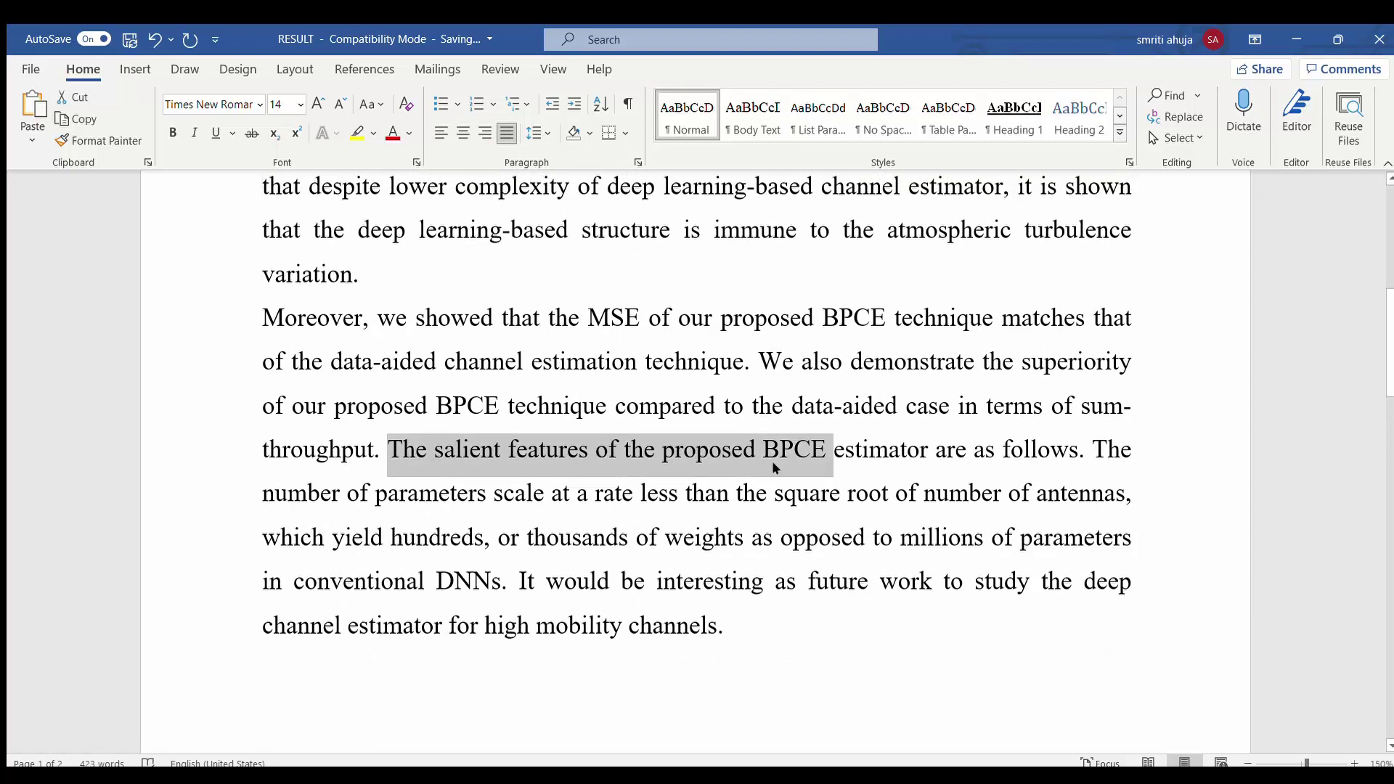
pyautogui.hotkey('ctrl', 'b')
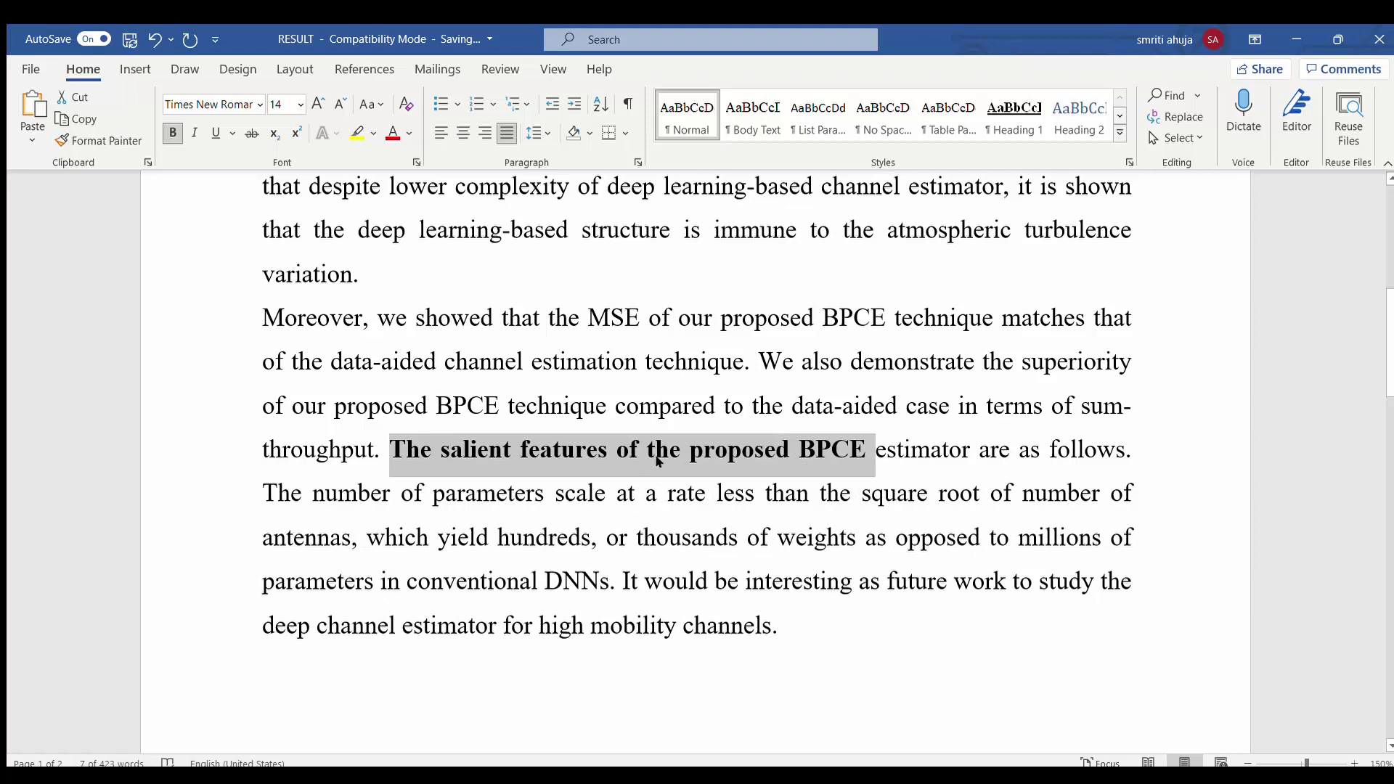
pyautogui.click(391, 466)
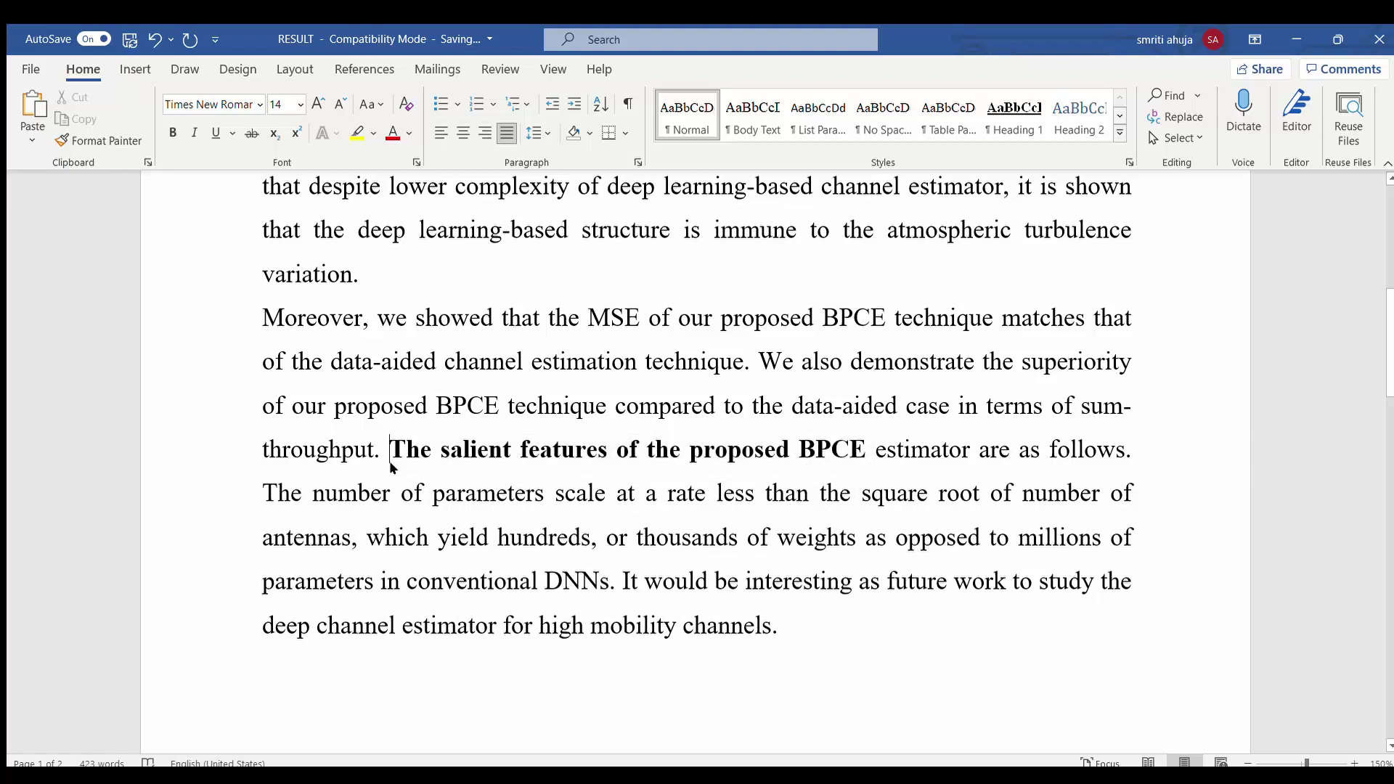
pyautogui.press('Return')
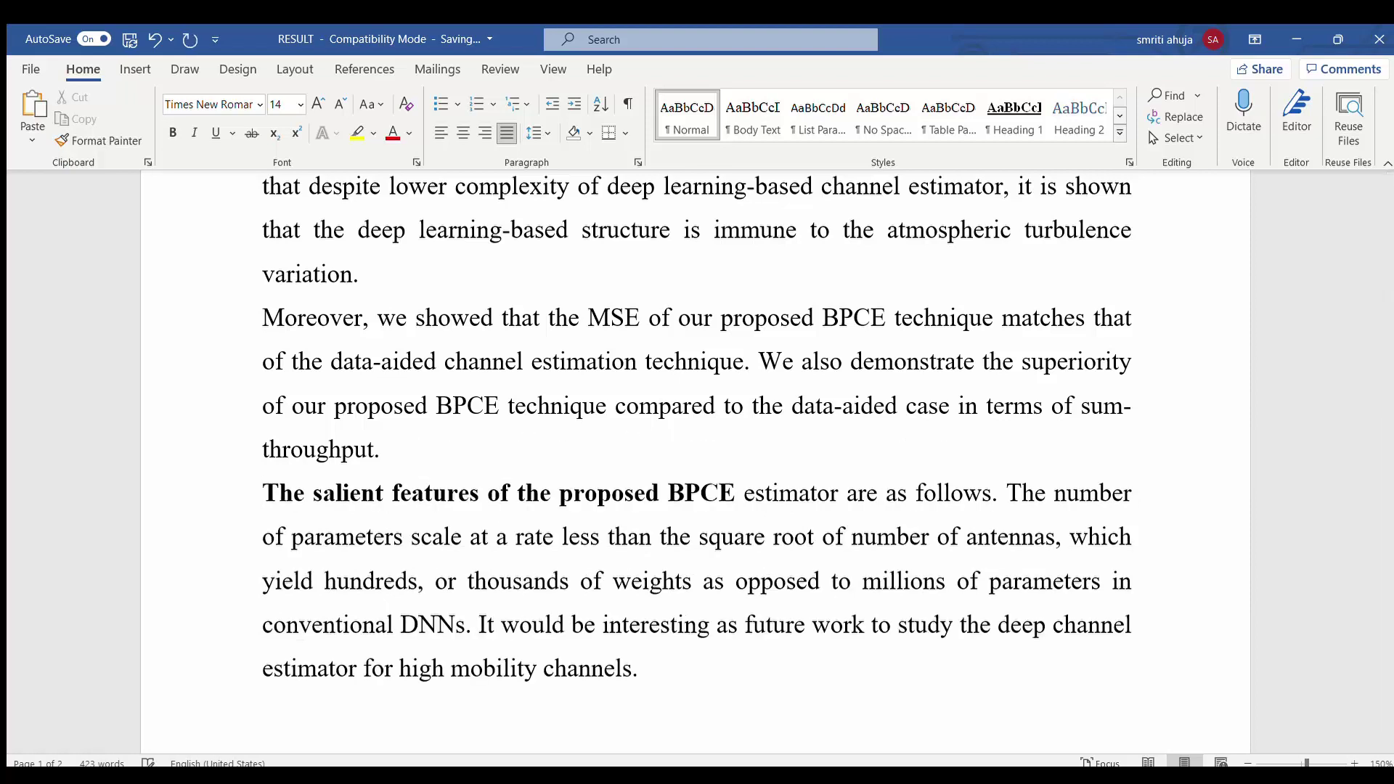
pyautogui.scroll(5, 1390, 366)
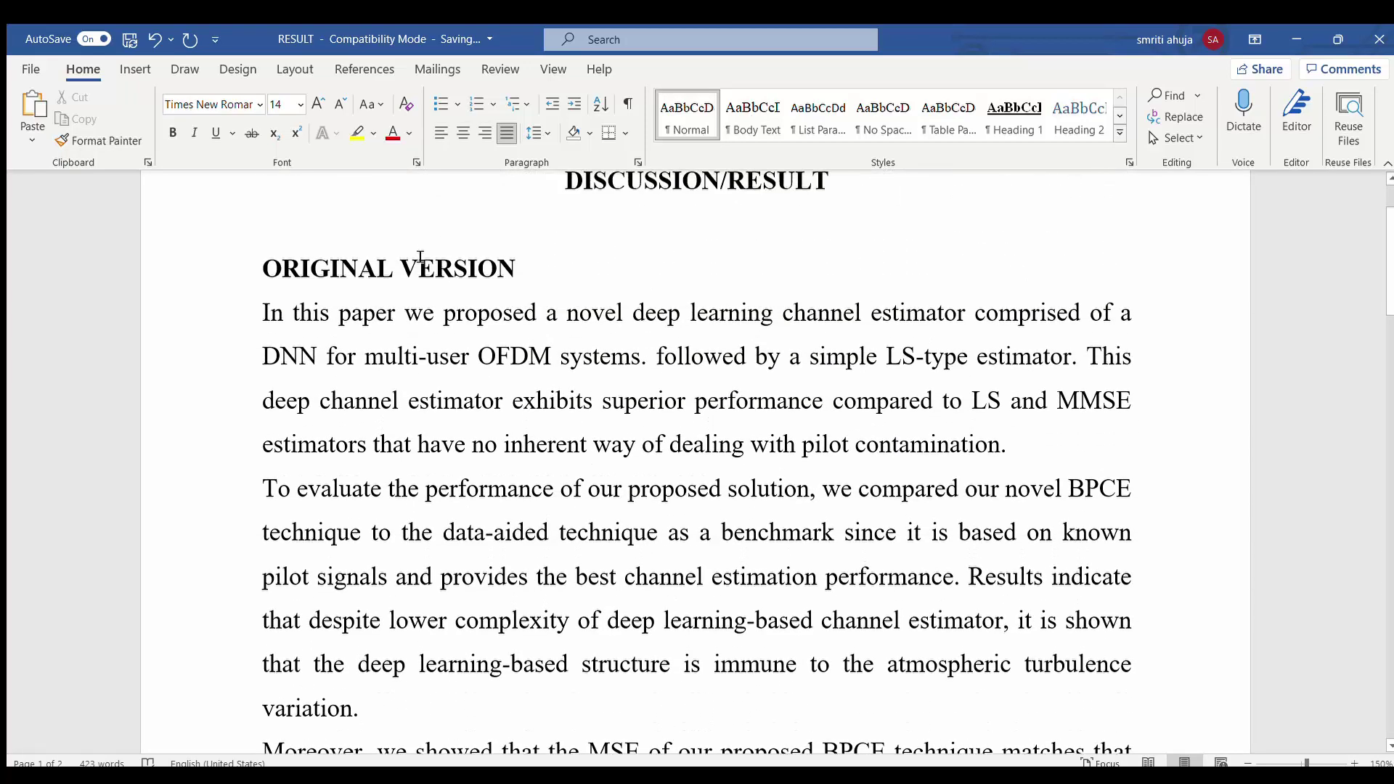
# Replace ORIGINAL with IMPROVED in the DISCUSSION/RESULT heading and review the text.
pyautogui.moveTo(399, 273); pyautogui.dragTo(266, 271)
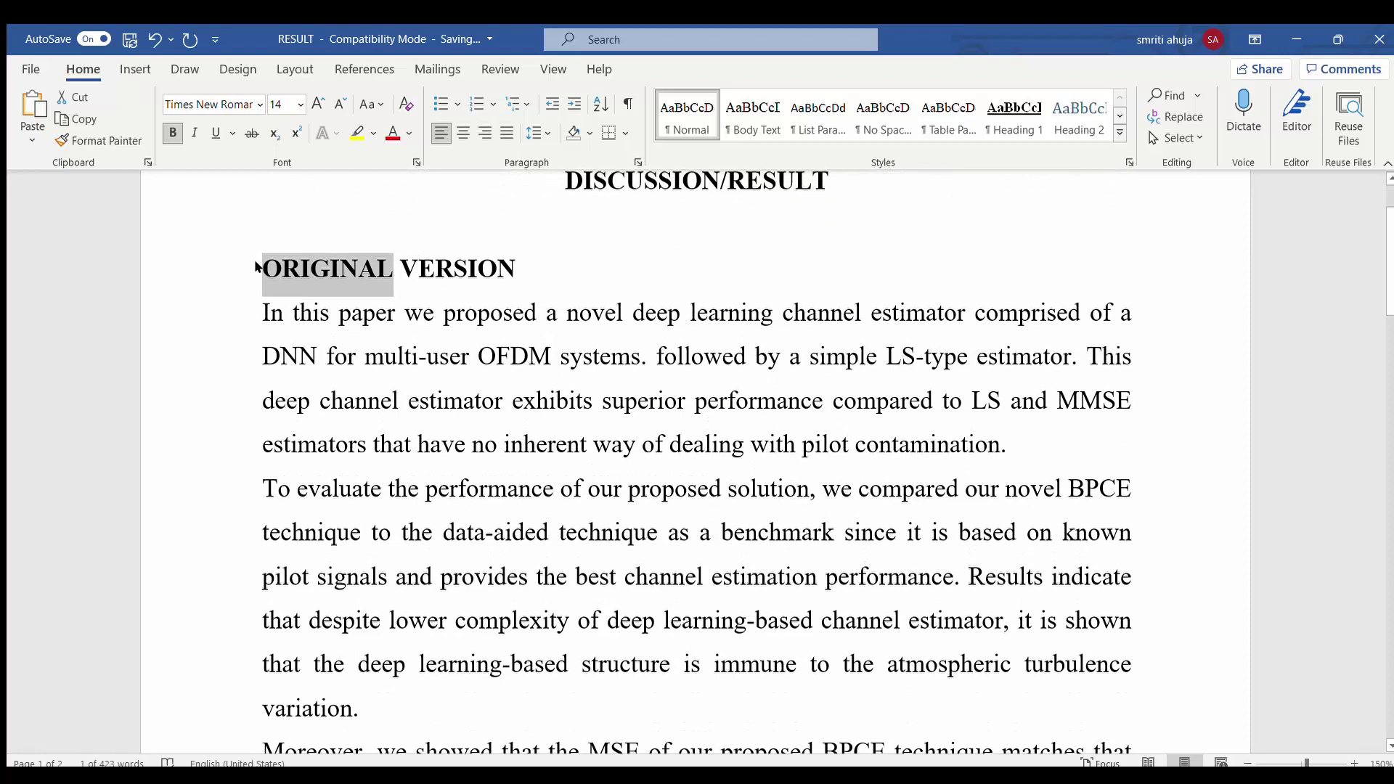
pyautogui.press('BackSpace')
pyautogui.write('IMPROVED')
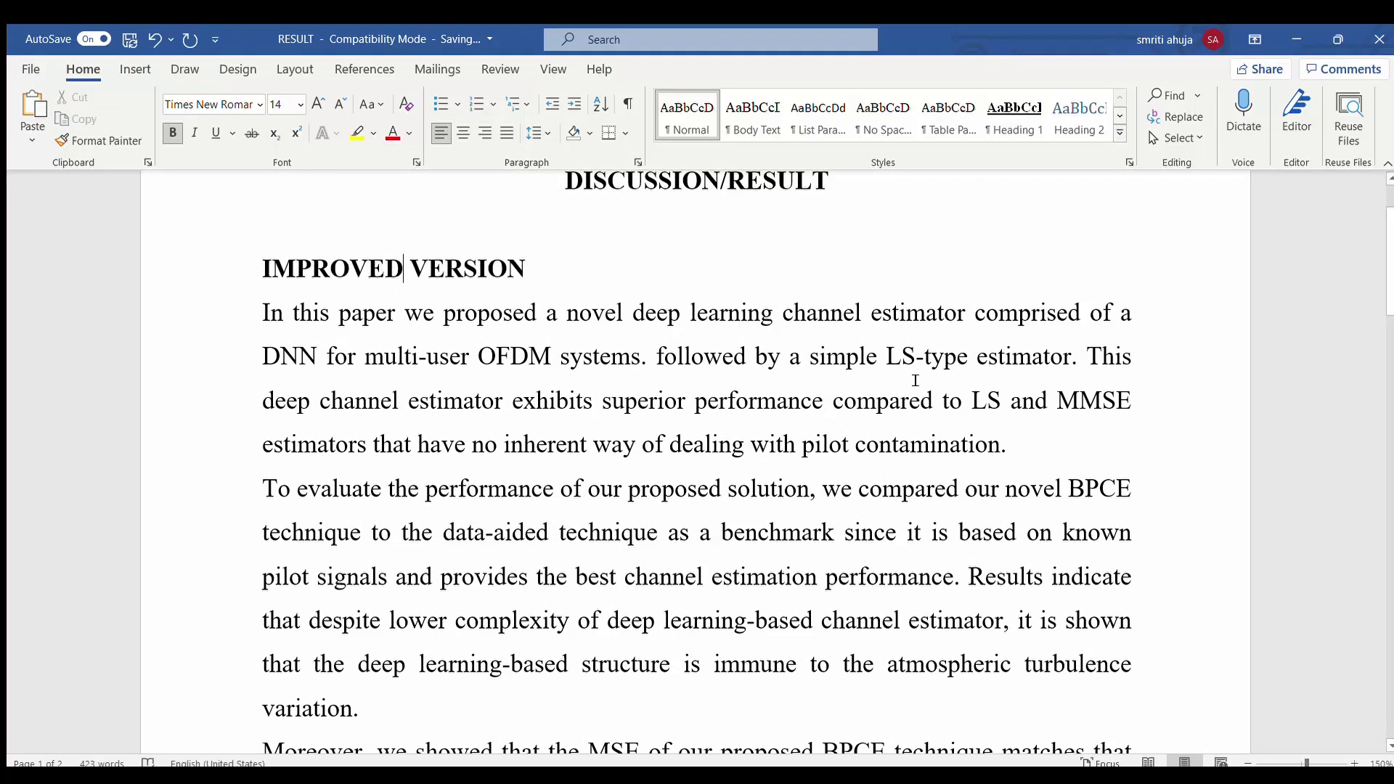
pyautogui.scroll(1, 1391, 223)
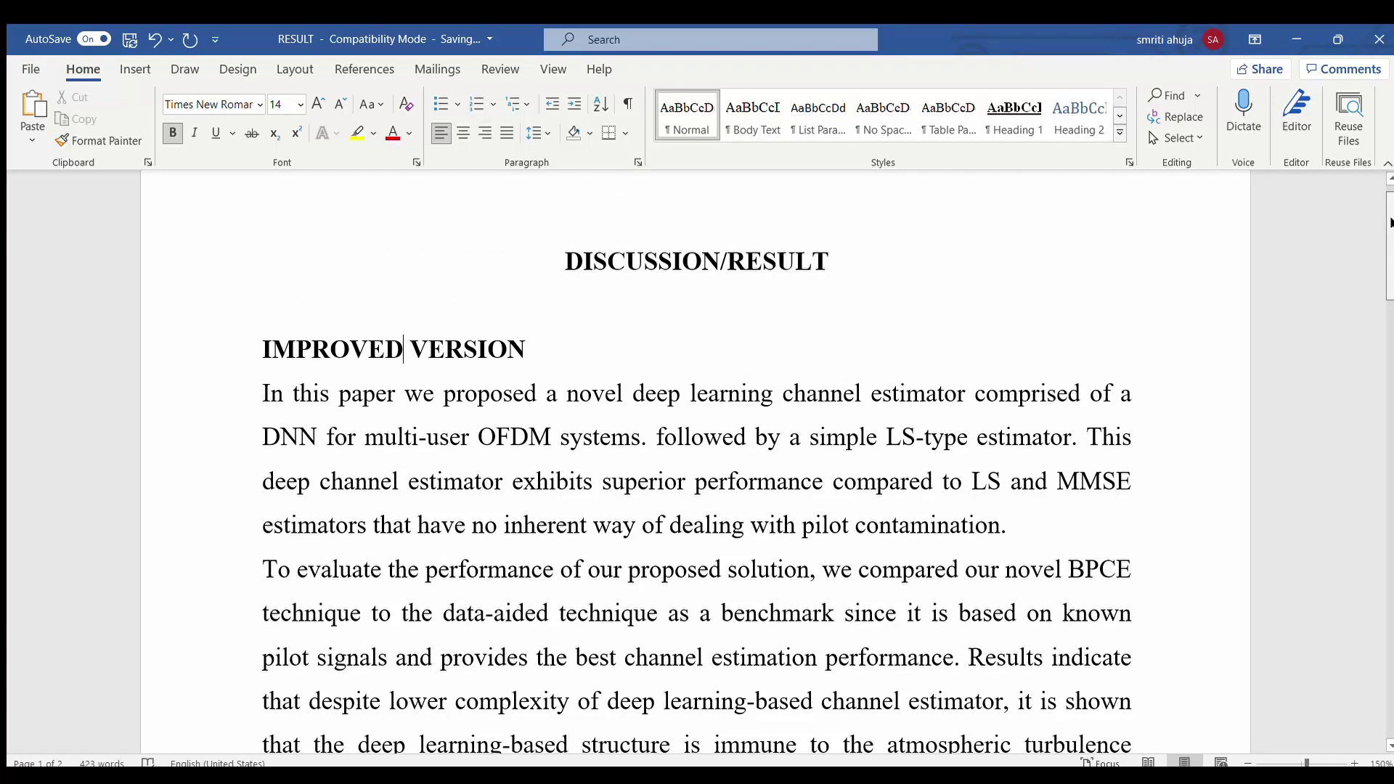
pyautogui.scroll(-2, 1391, 222)
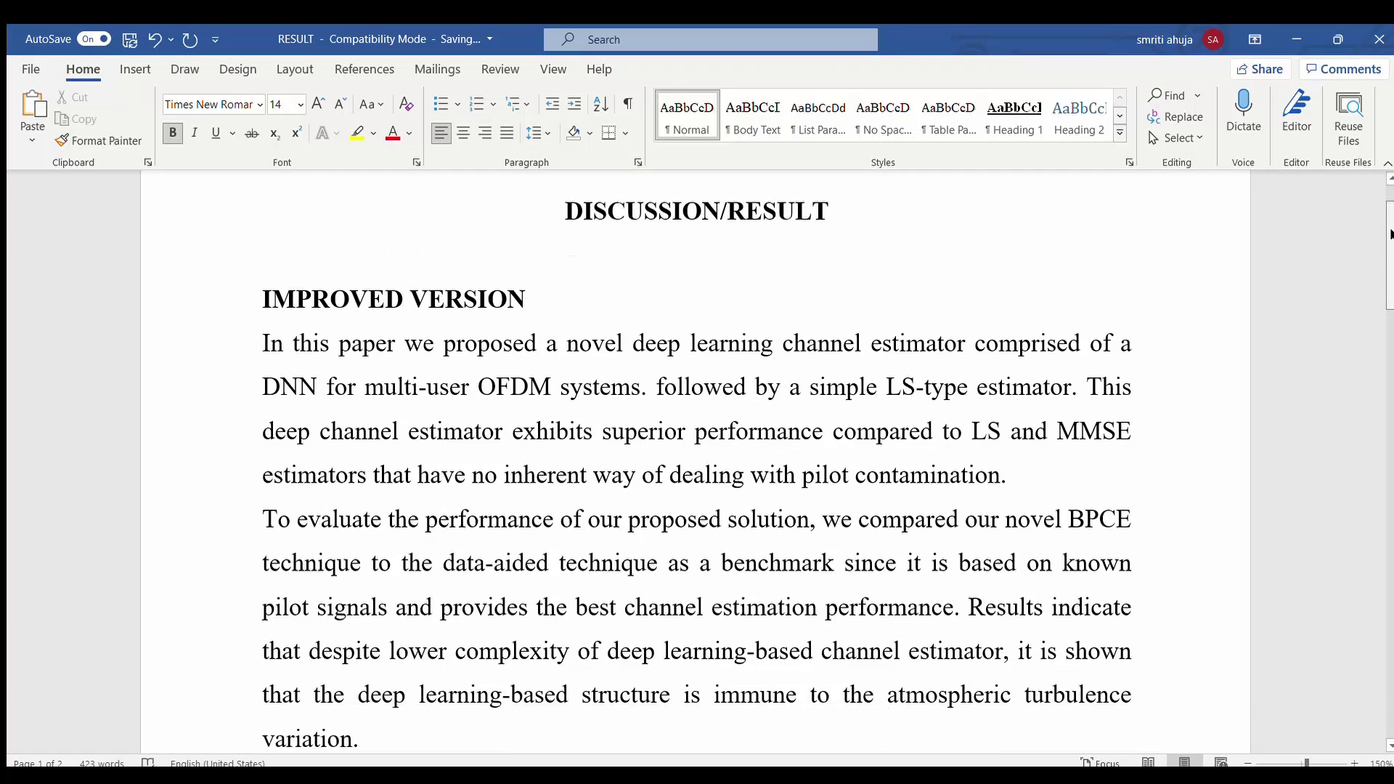
pyautogui.scroll(-6, 1391, 222)
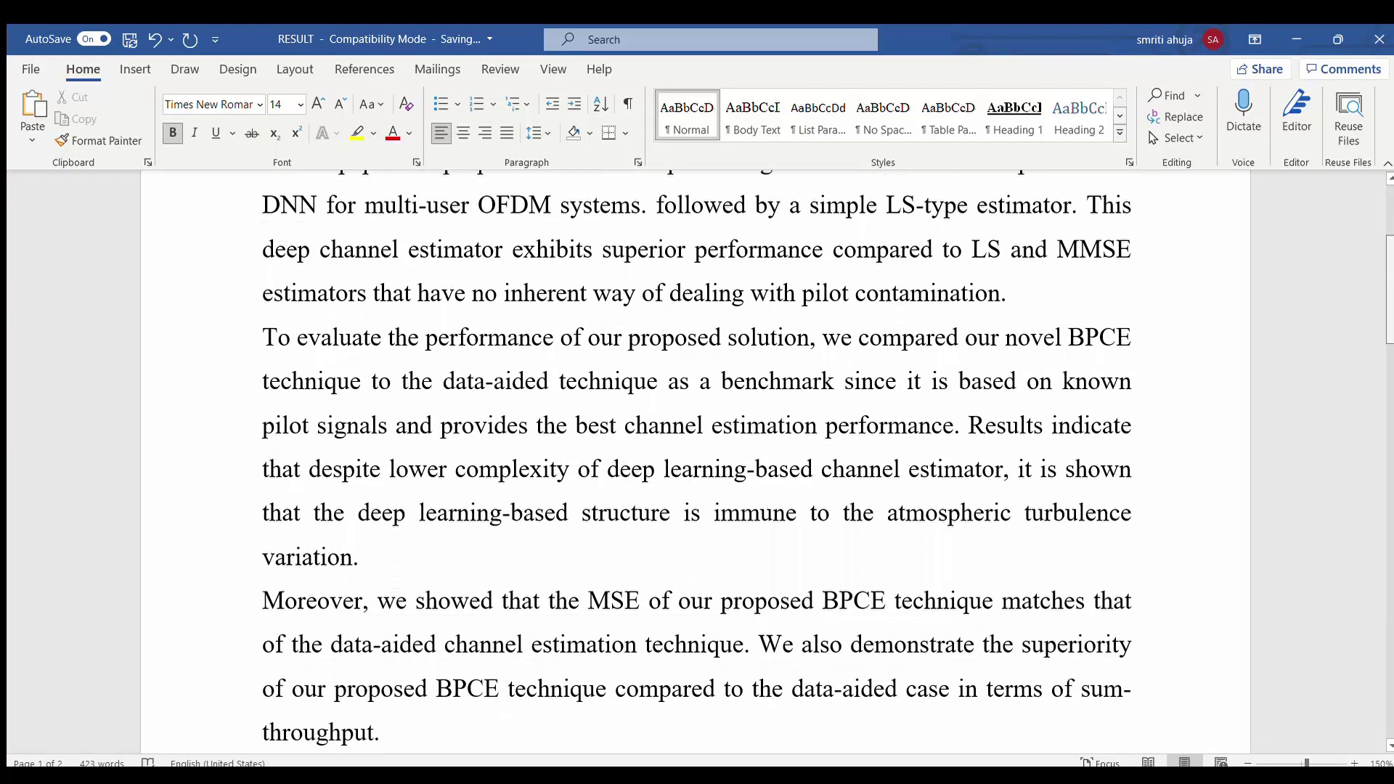
pyautogui.scroll(-2, 1391, 222)
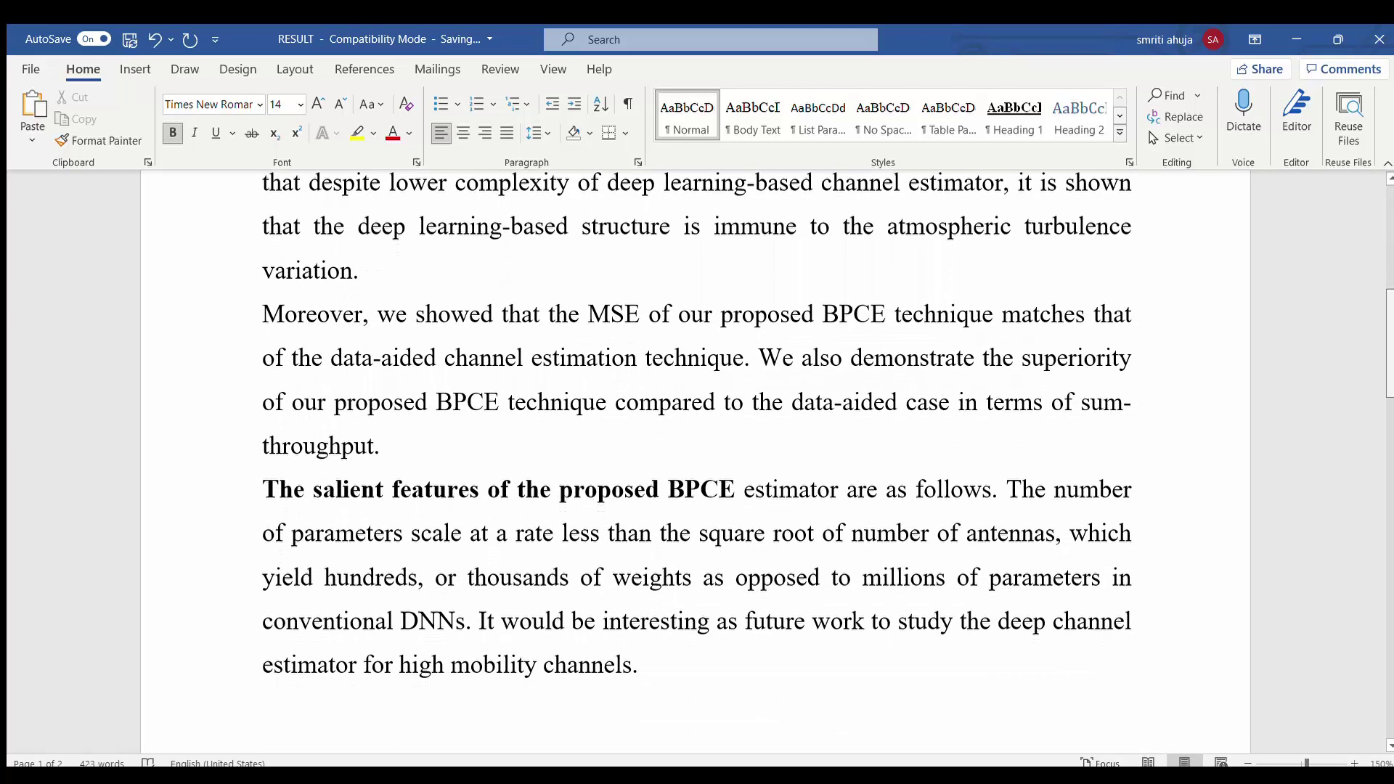
pyautogui.scroll(2, 1391, 222)
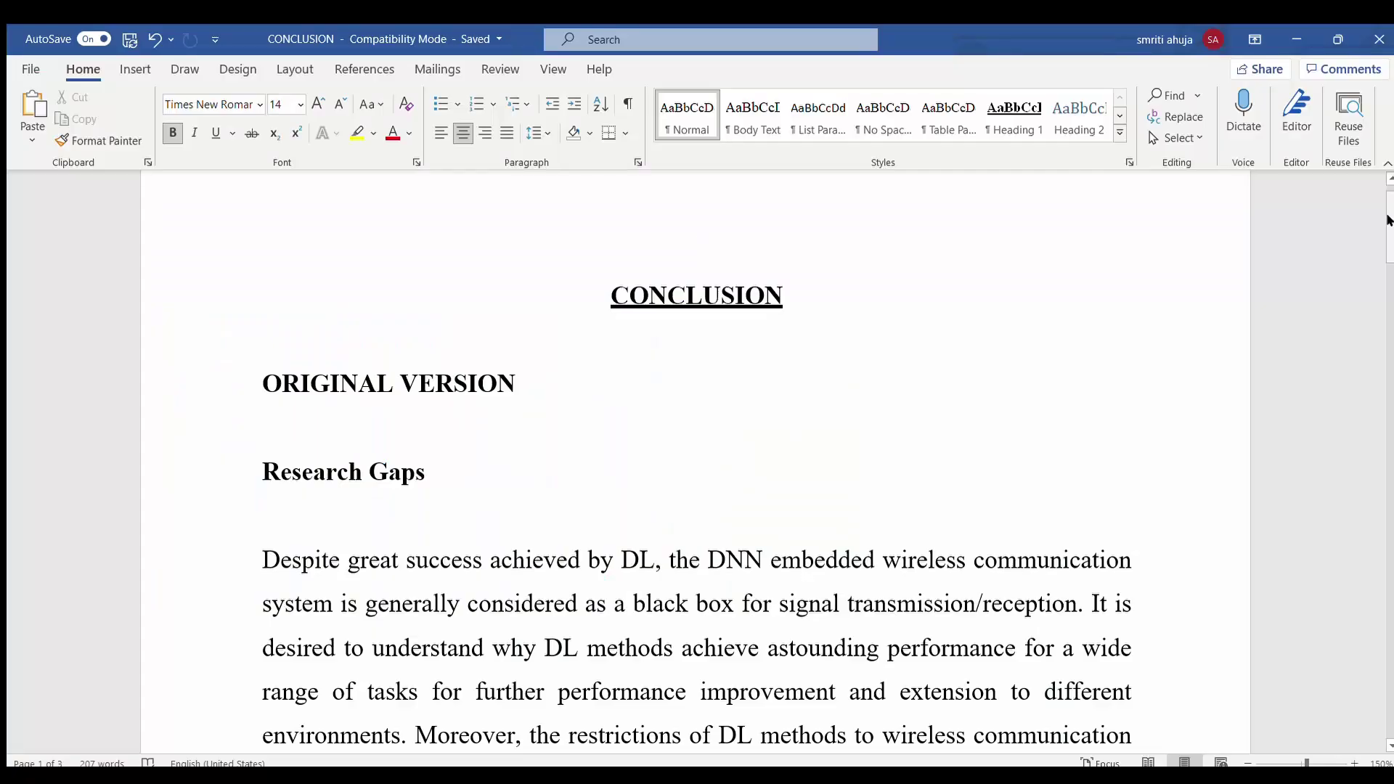
# Bold the phrase 'Another important issue' in the Research Gaps paragraph.
pyautogui.moveTo(1388, 222); pyautogui.dragTo(1390, 252)
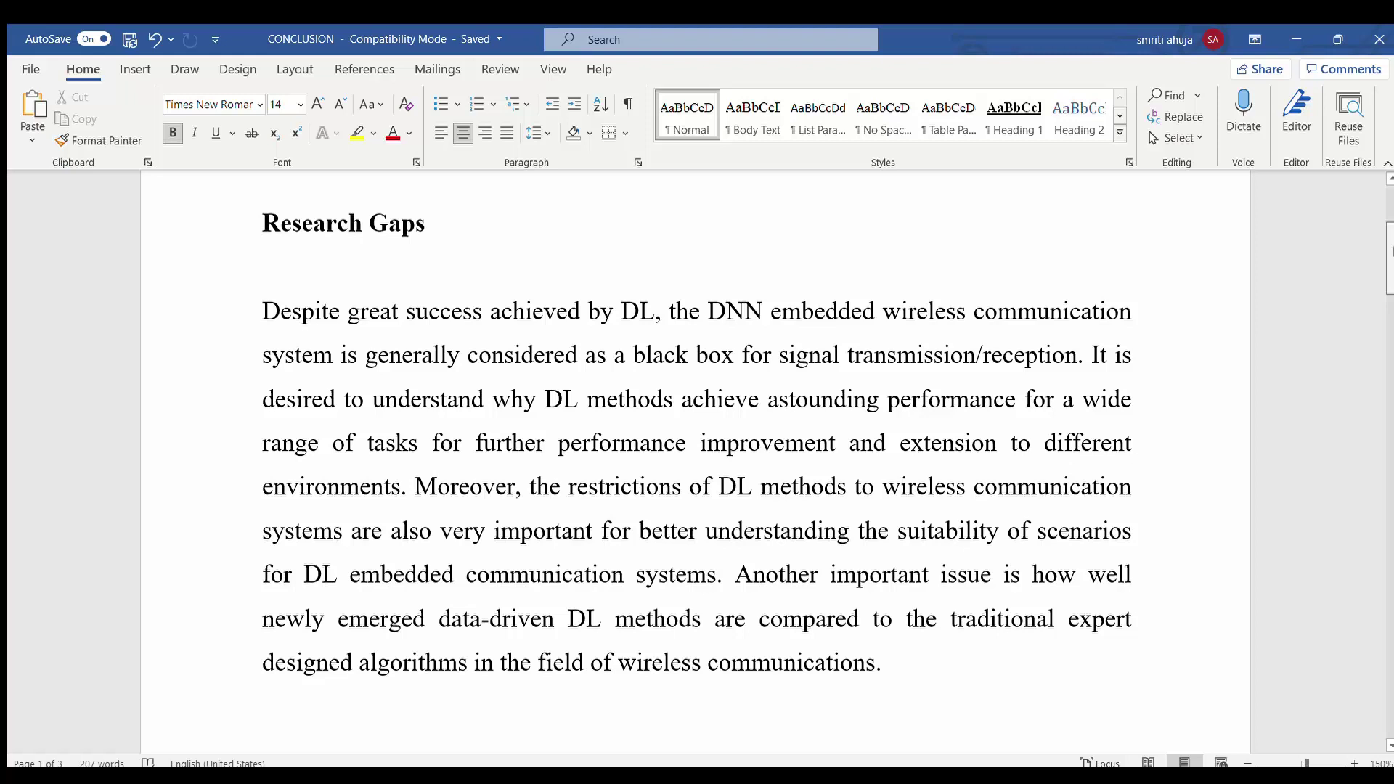
pyautogui.moveTo(1390, 252); pyautogui.dragTo(1390, 255)
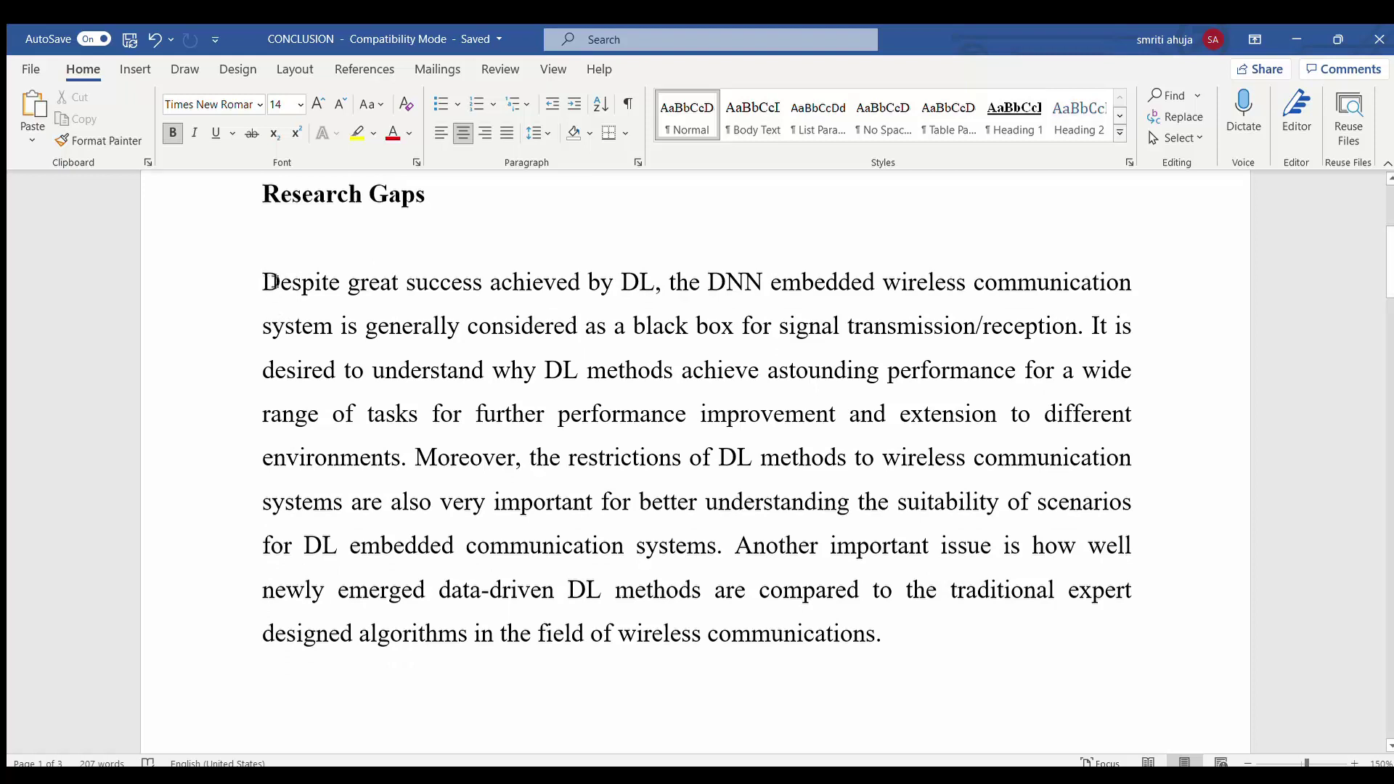
pyautogui.moveTo(263, 280); pyautogui.dragTo(723, 523)
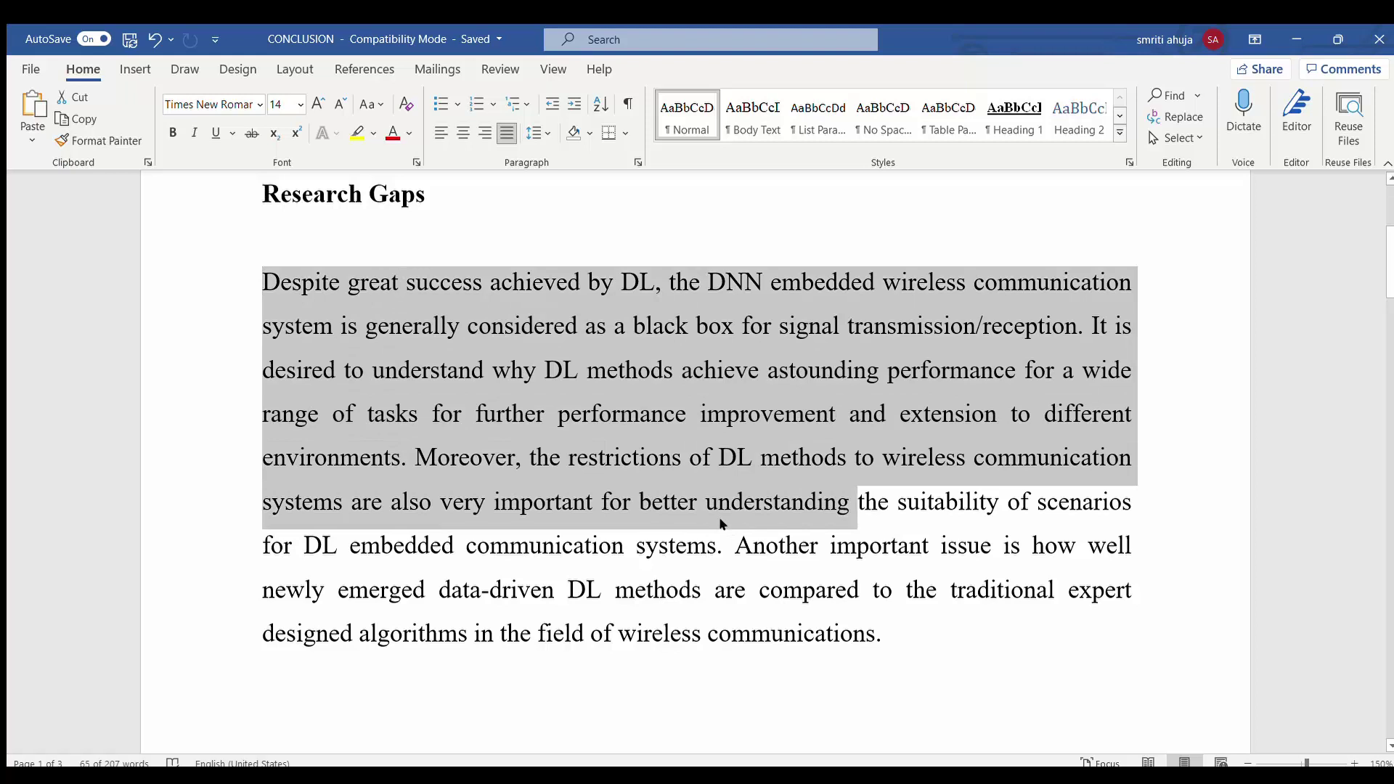
pyautogui.click(739, 546)
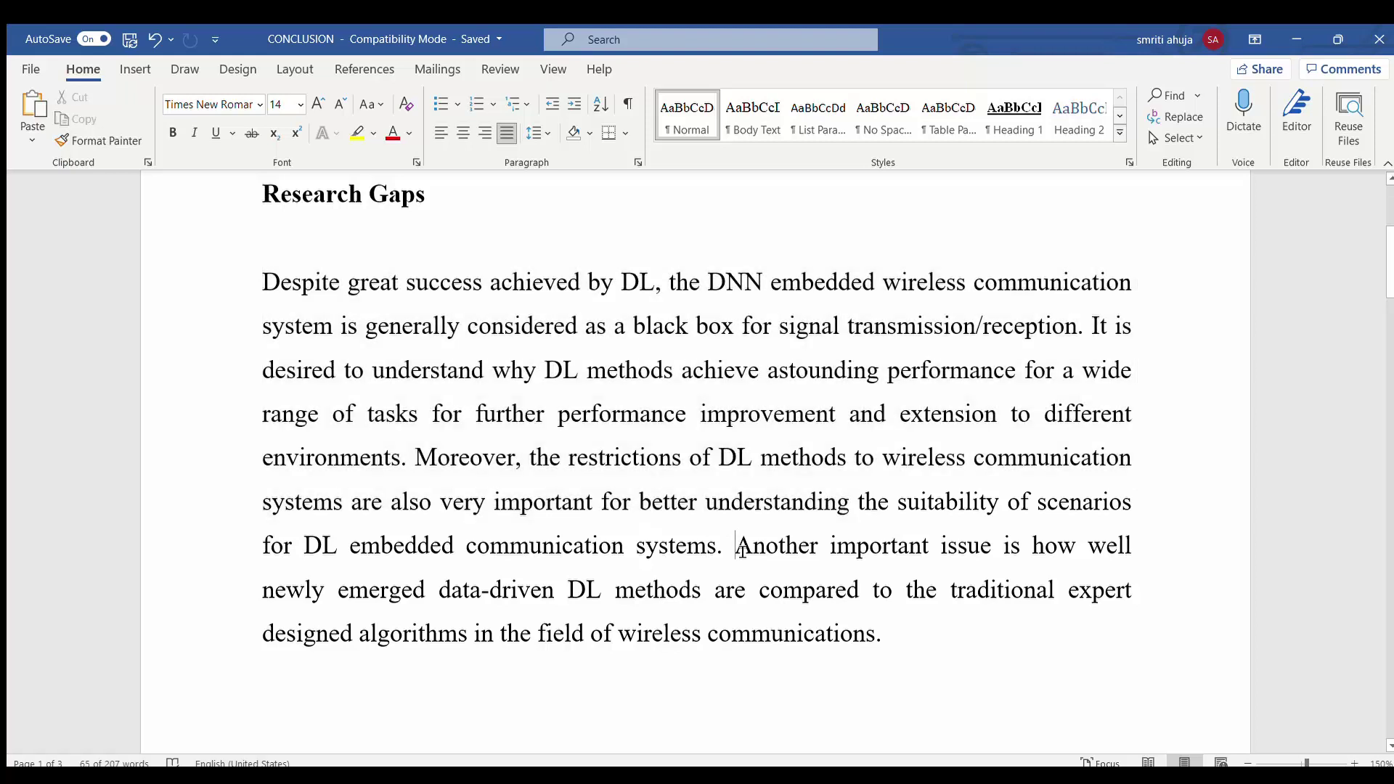
pyautogui.moveTo(741, 549); pyautogui.dragTo(968, 552)
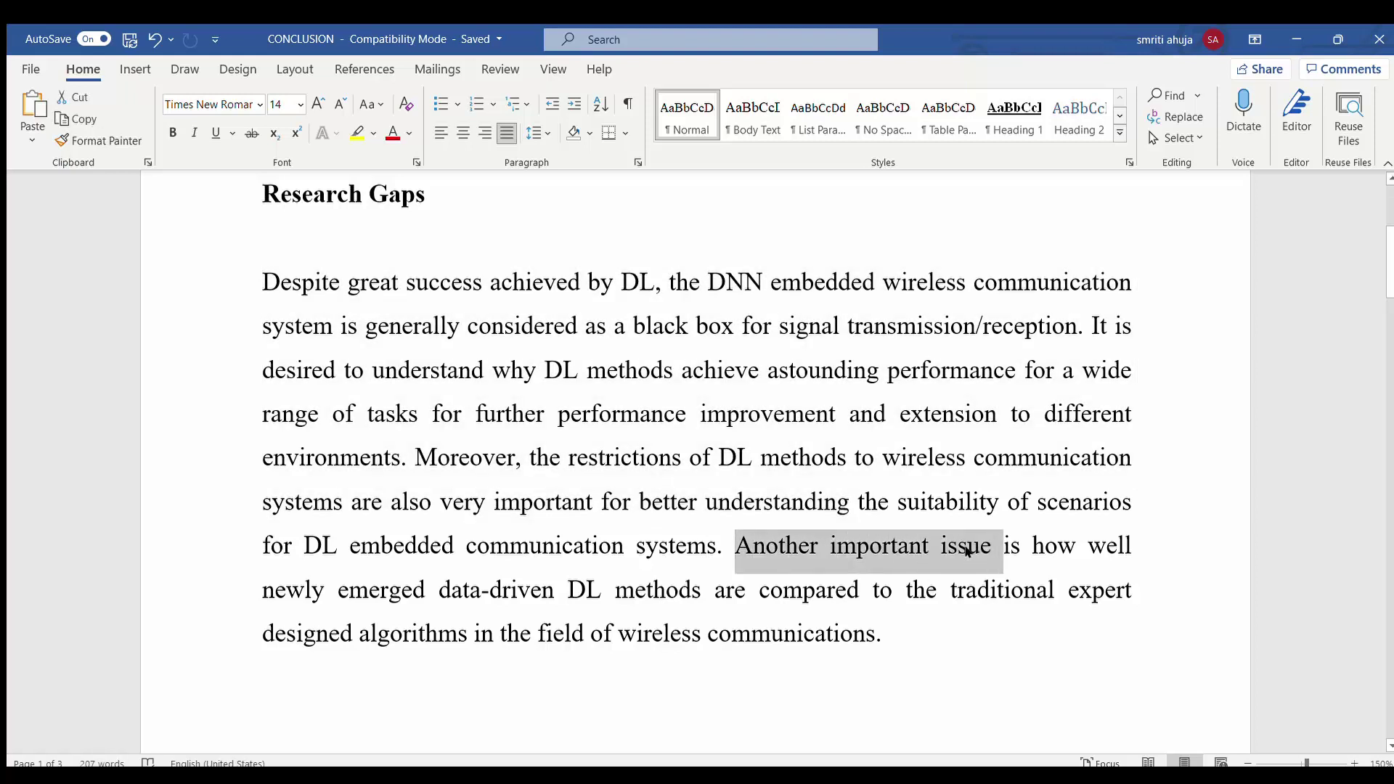
pyautogui.hotkey('ctrl', 'b')
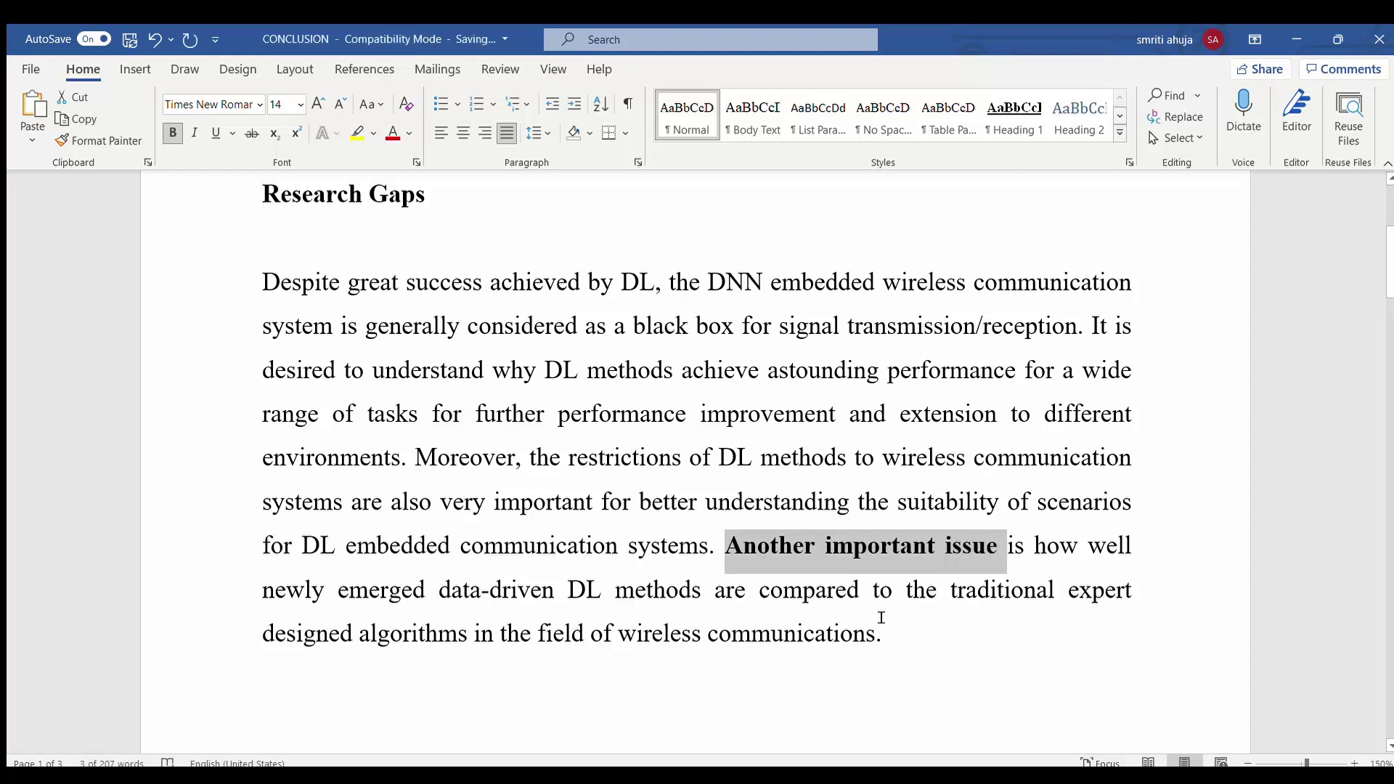
pyautogui.click(878, 590)
# Start a new paragraph at 'Another important issue', removing its leading space.
pyautogui.click(725, 552)
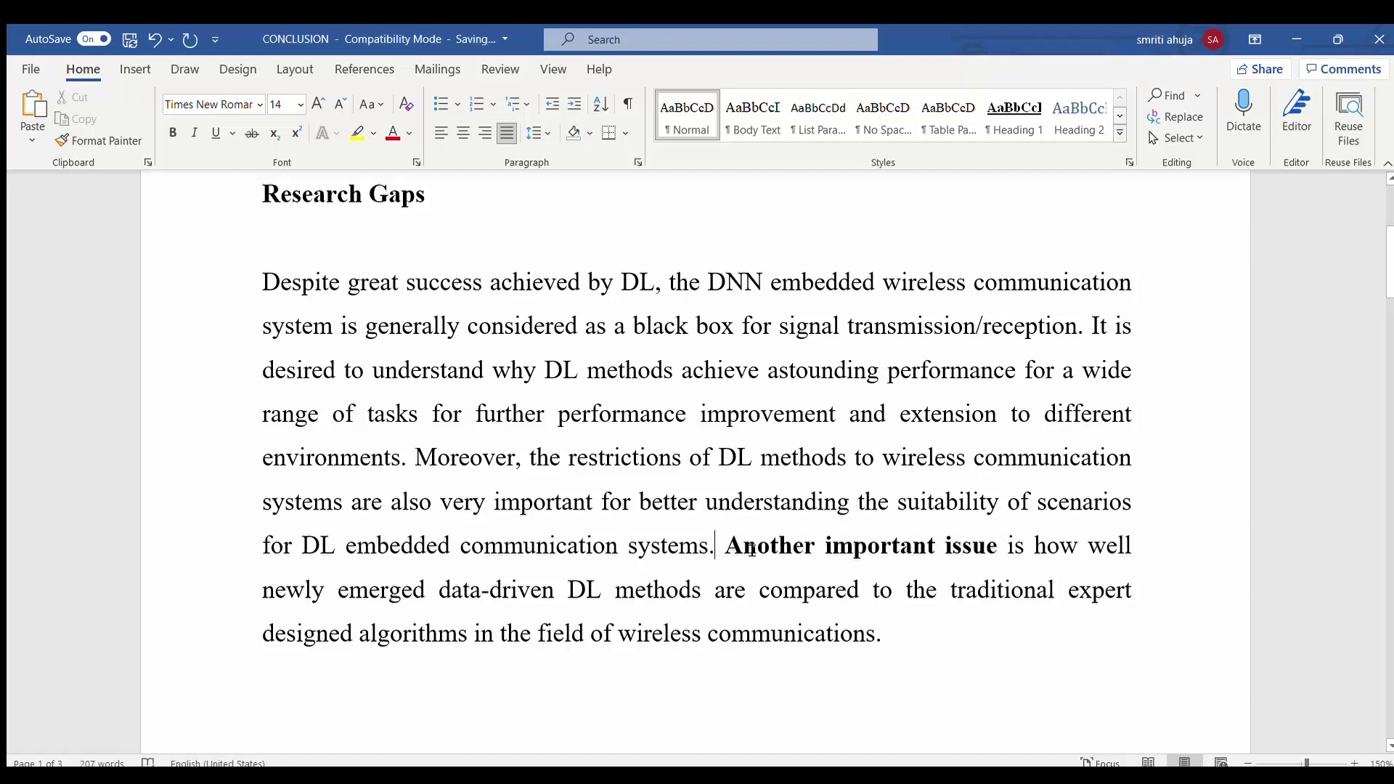
pyautogui.press('Return')
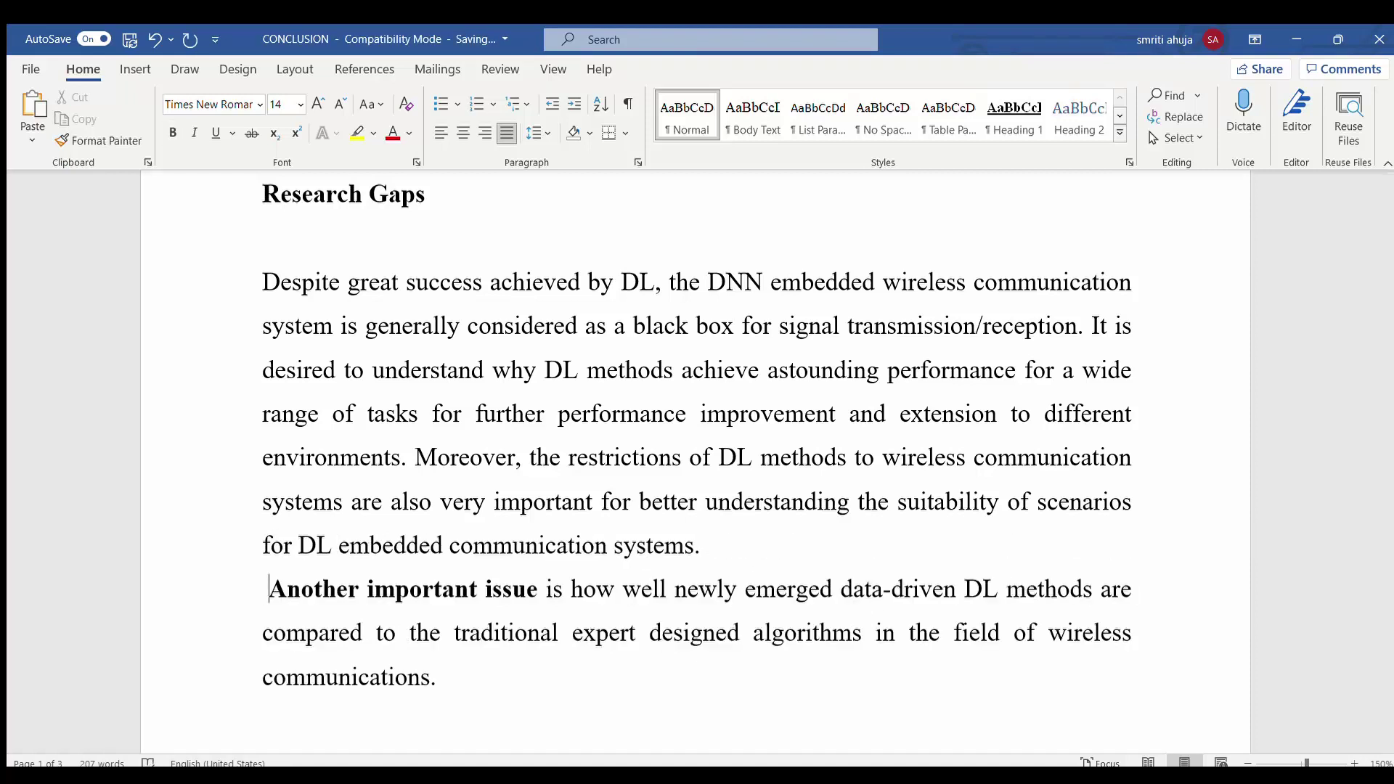
pyautogui.press('BackSpace')
pyautogui.press('Up')
pyautogui.press('Up')
pyautogui.press('Up')
pyautogui.press('Up')
pyautogui.press('Up')
pyautogui.press('Up')
pyautogui.press('Up')
pyautogui.press('Up')
pyautogui.press('Up')
pyautogui.press('Up')
pyautogui.press('Up')
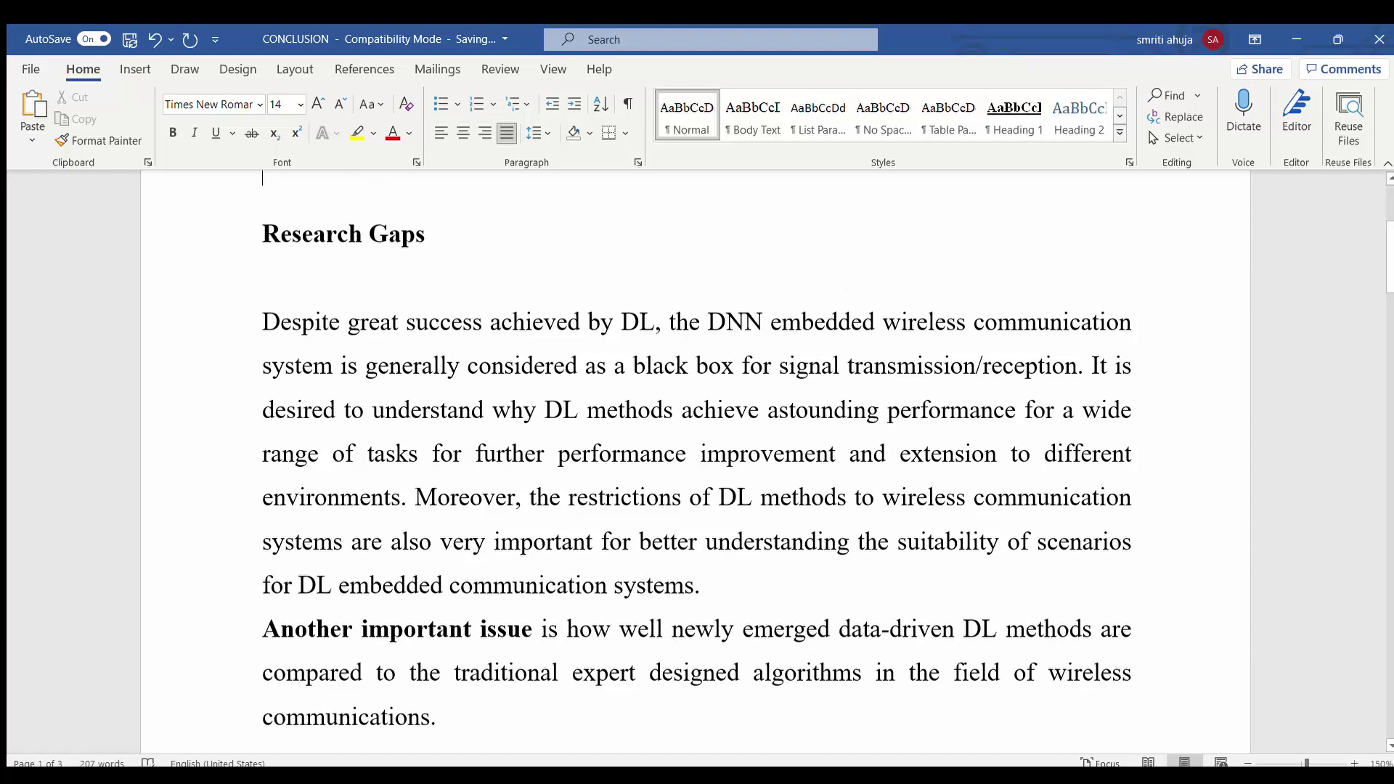
pyautogui.press('Down')
pyautogui.press('Down')
pyautogui.press('Down')
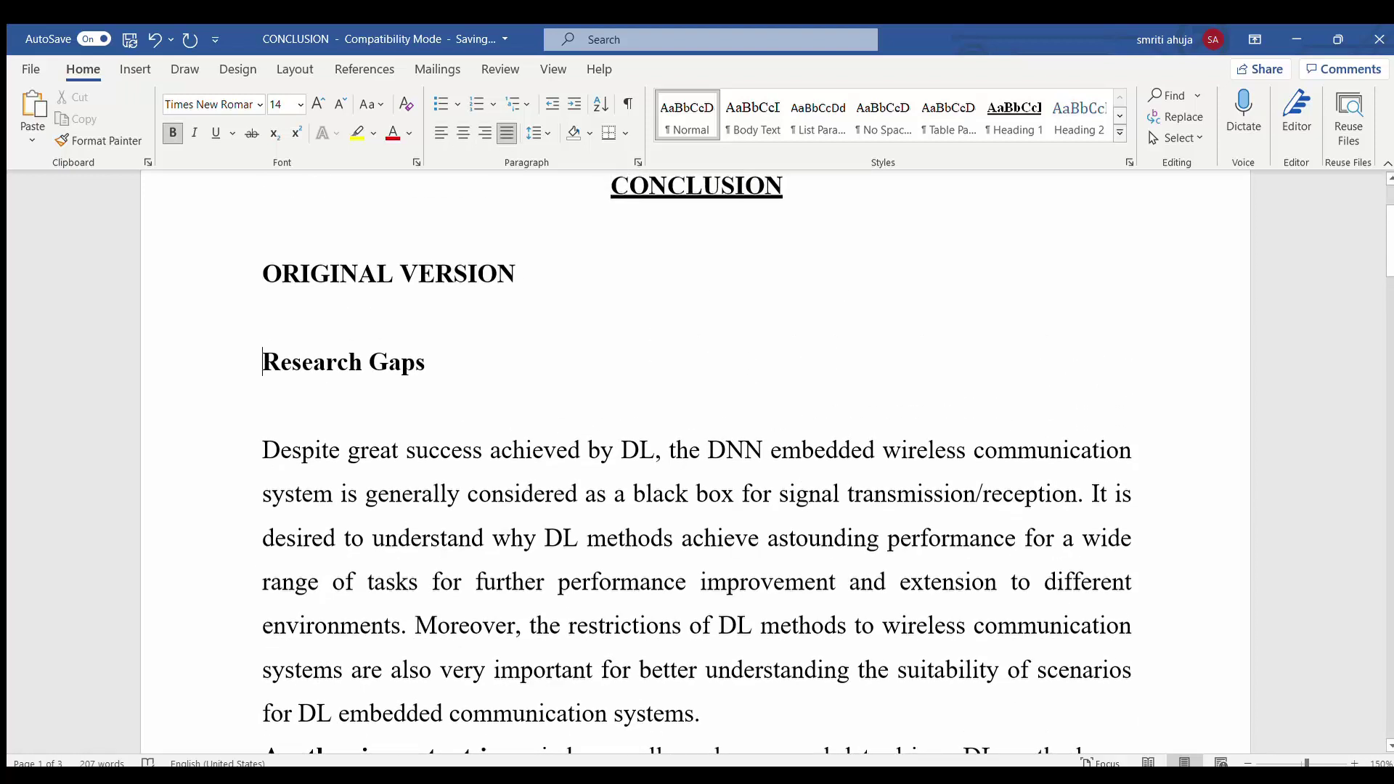
# Change the heading label from ORIGINAL to IMPROVED, correcting the typo.
pyautogui.moveTo(262, 280); pyautogui.dragTo(397, 278)
pyautogui.write('IMPRIO')
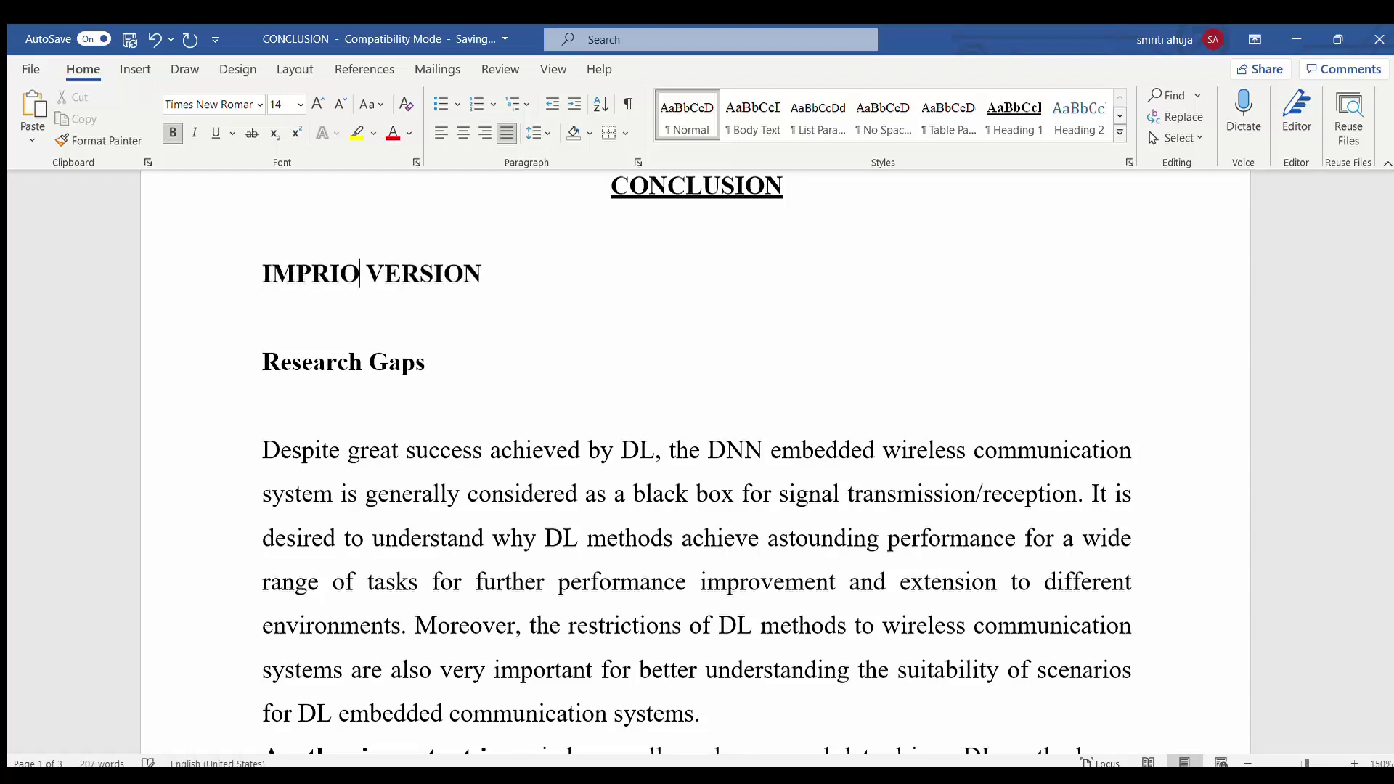
pyautogui.press('BackSpace')
pyautogui.press('BackSpace')
pyautogui.write('OVED')
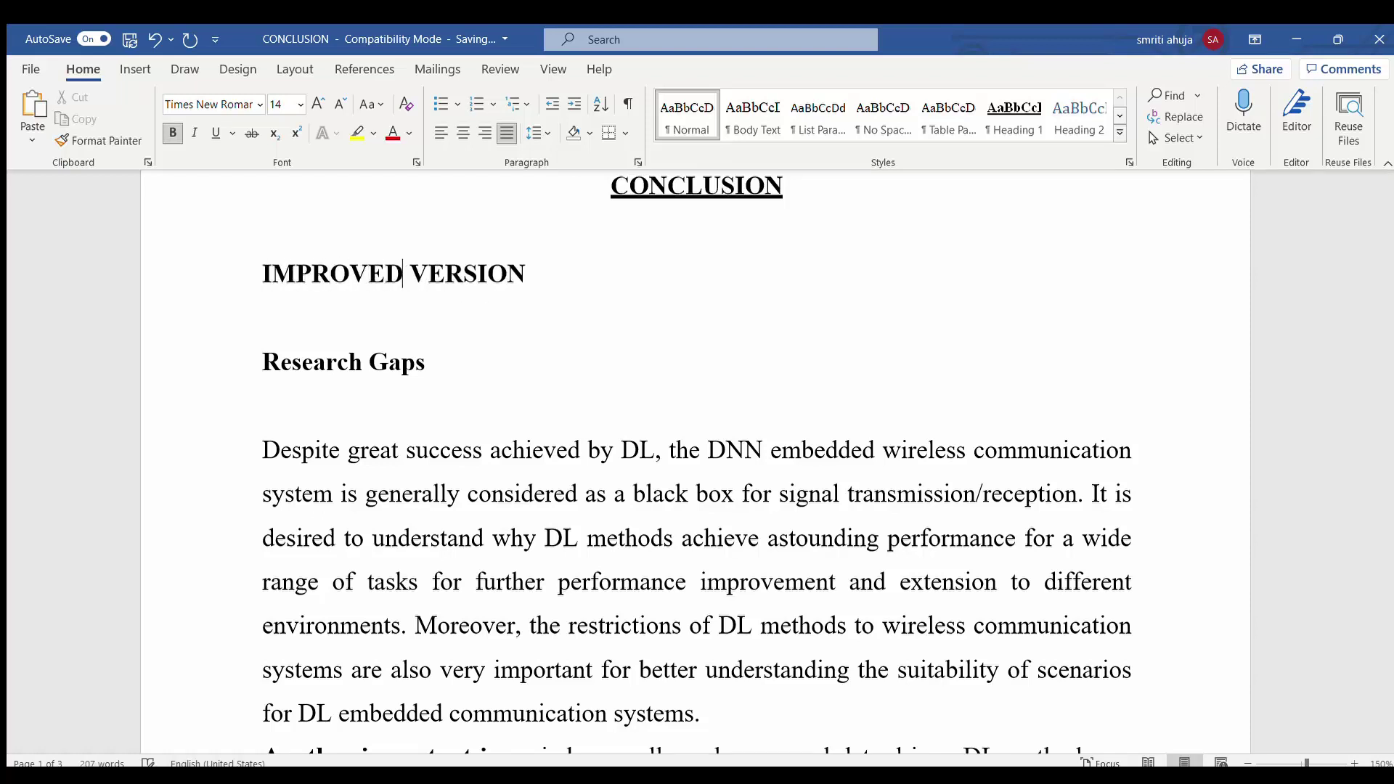
# Add a bold 'Research Gaps' heading above the first paragraph.
pyautogui.press('Down')
pyautogui.press('Down')
pyautogui.press('Down')
pyautogui.press('Down')
pyautogui.press('Down')
pyautogui.press('Down')
pyautogui.press('Down')
pyautogui.press('Down')
pyautogui.press('Down')
pyautogui.press('Down')
pyautogui.press('Down')
pyautogui.press('Down')
pyautogui.press('Down')
pyautogui.press('Down')
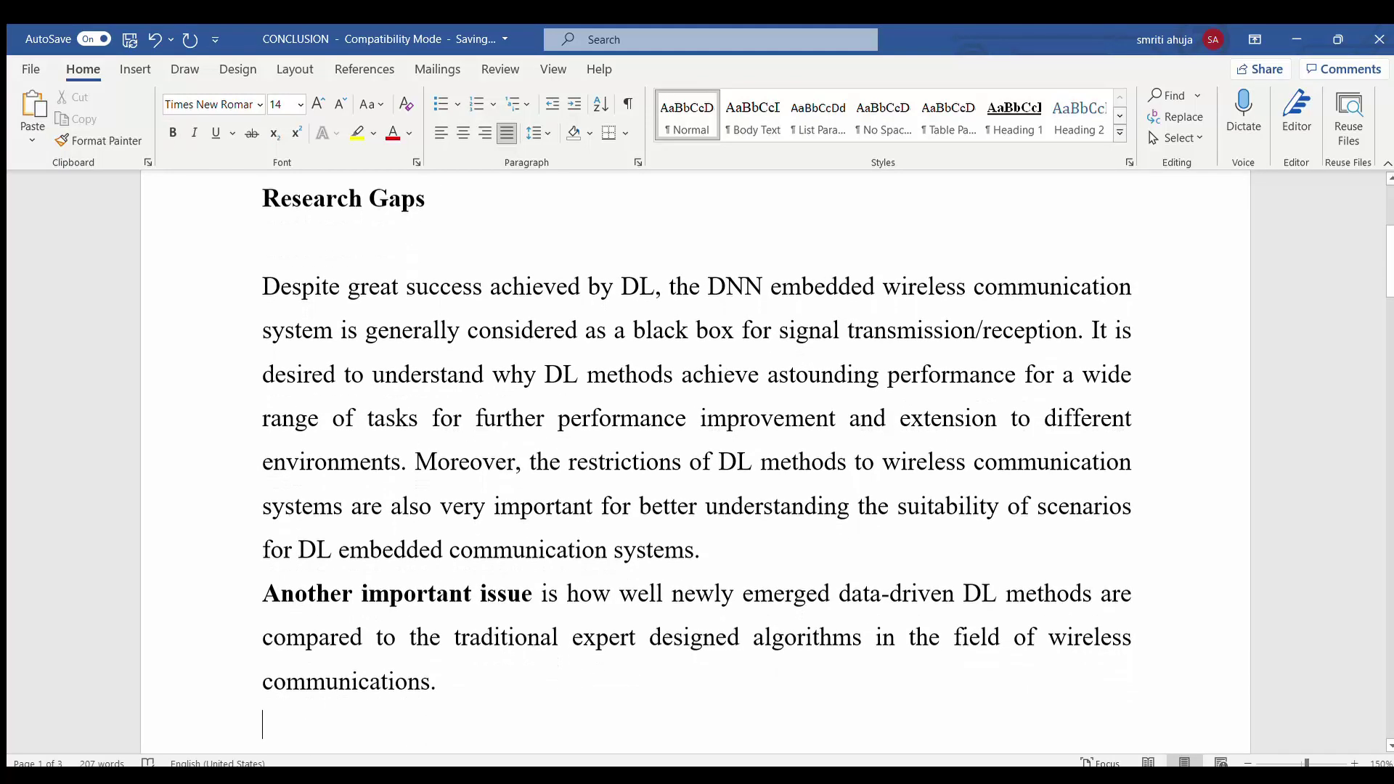
pyautogui.press('Return')
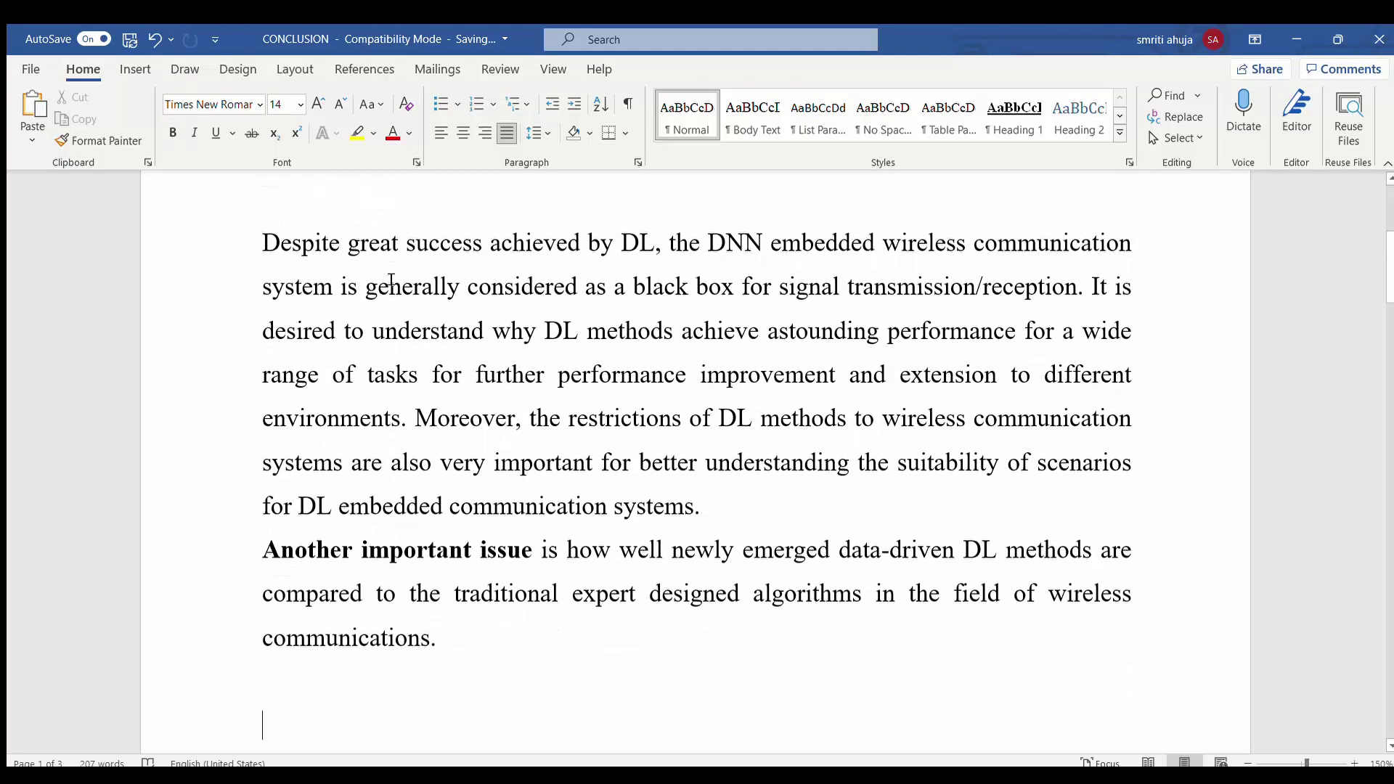
pyautogui.hotkey('ctrl', 'b')
pyautogui.press('Return')
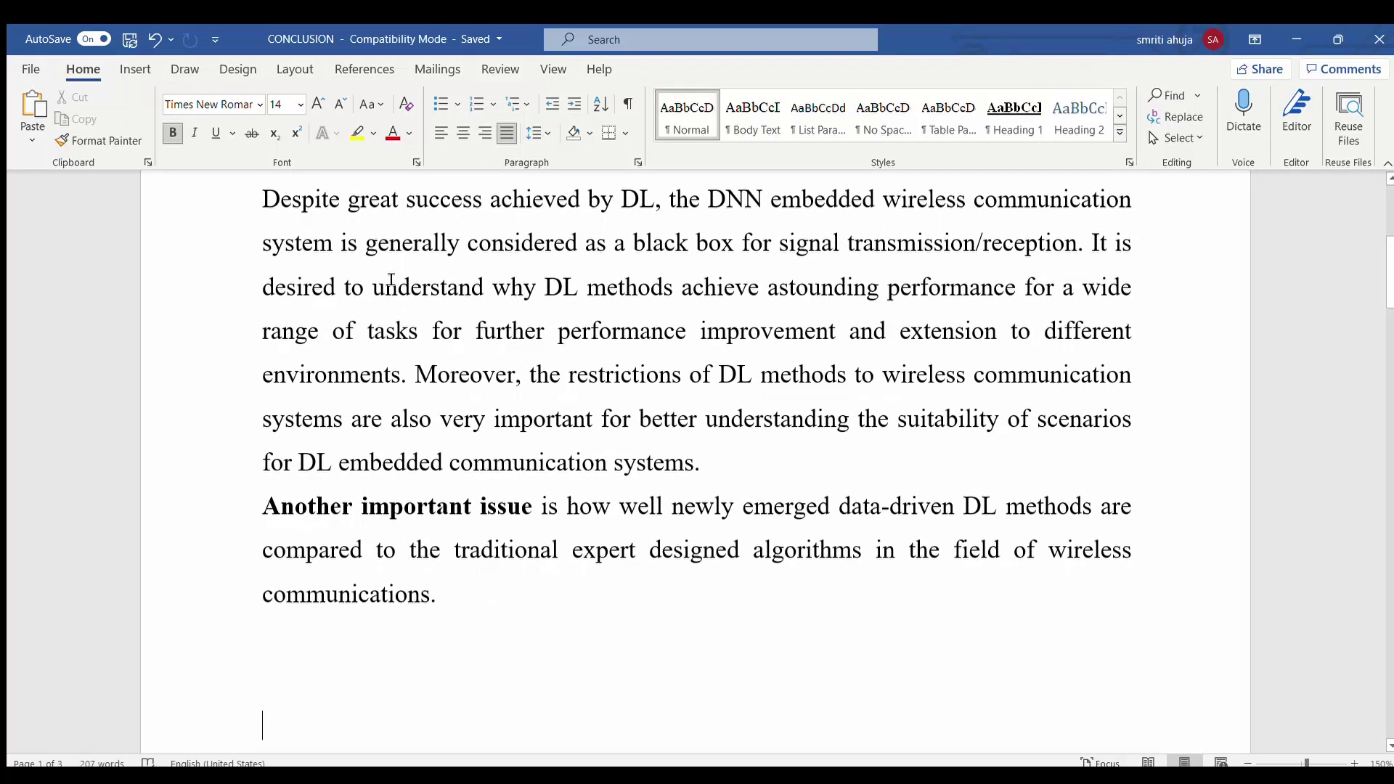
pyautogui.press('Up')
pyautogui.press('Up')
pyautogui.press('Up')
pyautogui.press('Up')
pyautogui.press('Up')
pyautogui.press('Up')
pyautogui.press('Up')
pyautogui.press('Up')
pyautogui.press('Up')
pyautogui.press('Up')
pyautogui.press('Up')
pyautogui.press('Return')
pyautogui.press('Return')
pyautogui.press('Up')
pyautogui.press('Up')
pyautogui.hotkey('ctrl', 'b')
pyautogui.write('Research Gaps')
pyautogui.press('Home')
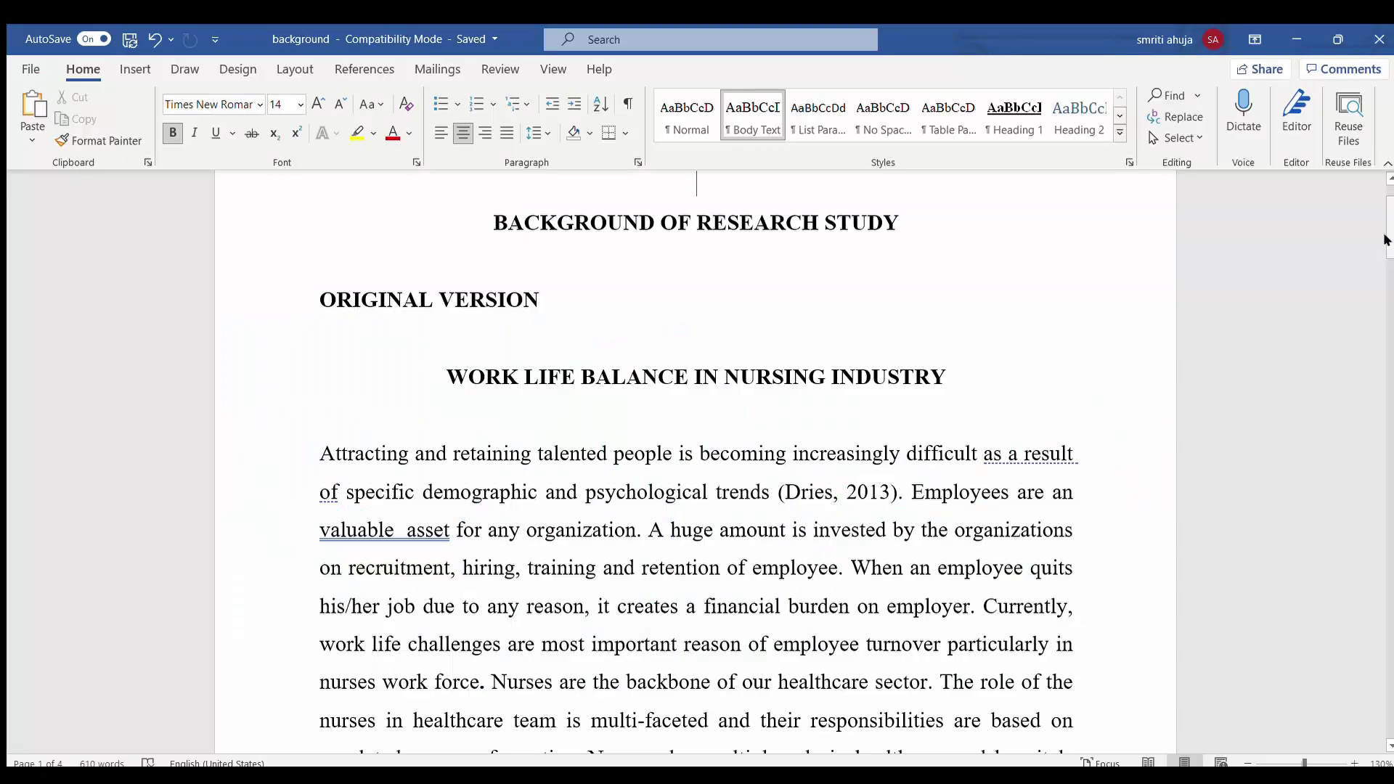
# Start a new paragraph at the sentence 'Few years back'.
pyautogui.moveTo(1385, 239); pyautogui.dragTo(1389, 258)
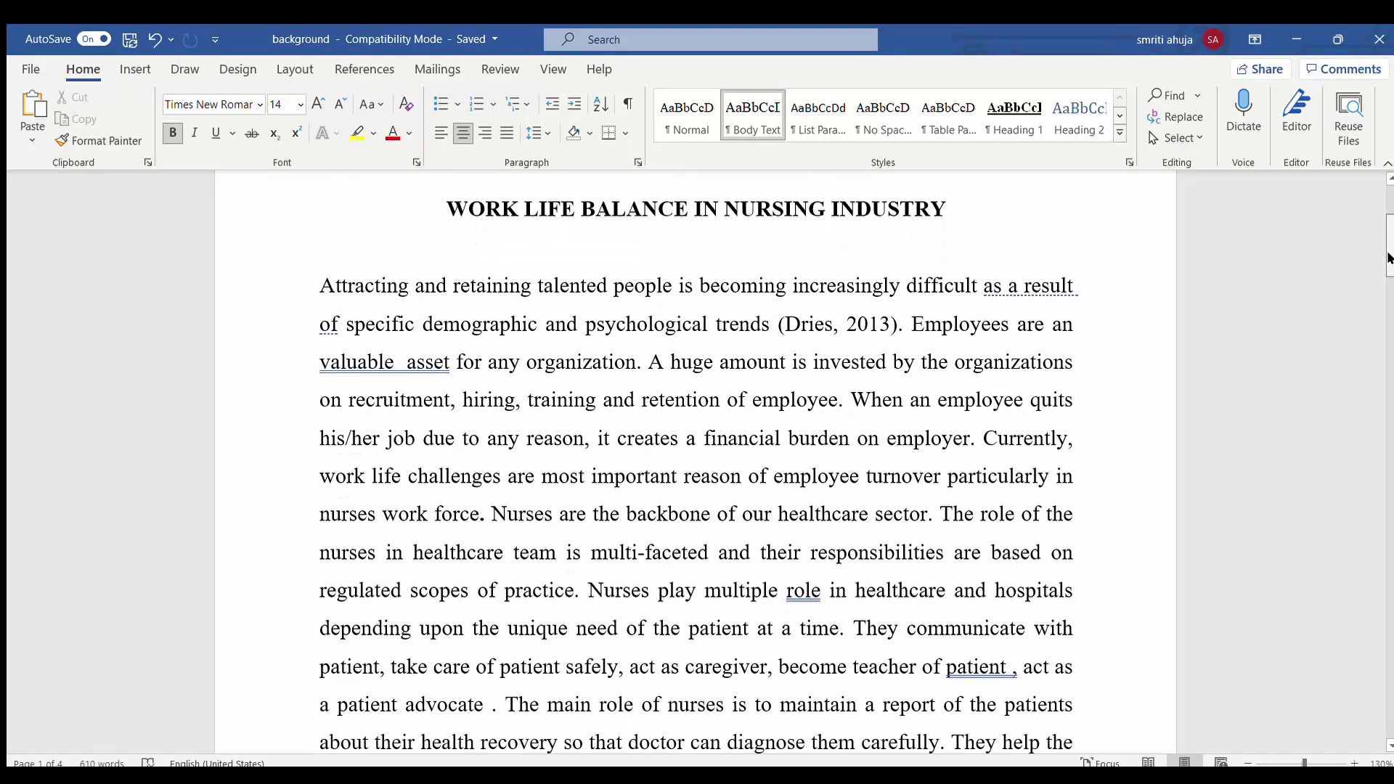
pyautogui.moveTo(1389, 257)
pyautogui.mouseDown()
pyautogui.moveTo(1388, 307)
pyautogui.moveTo(1388, 236)
pyautogui.mouseUp()
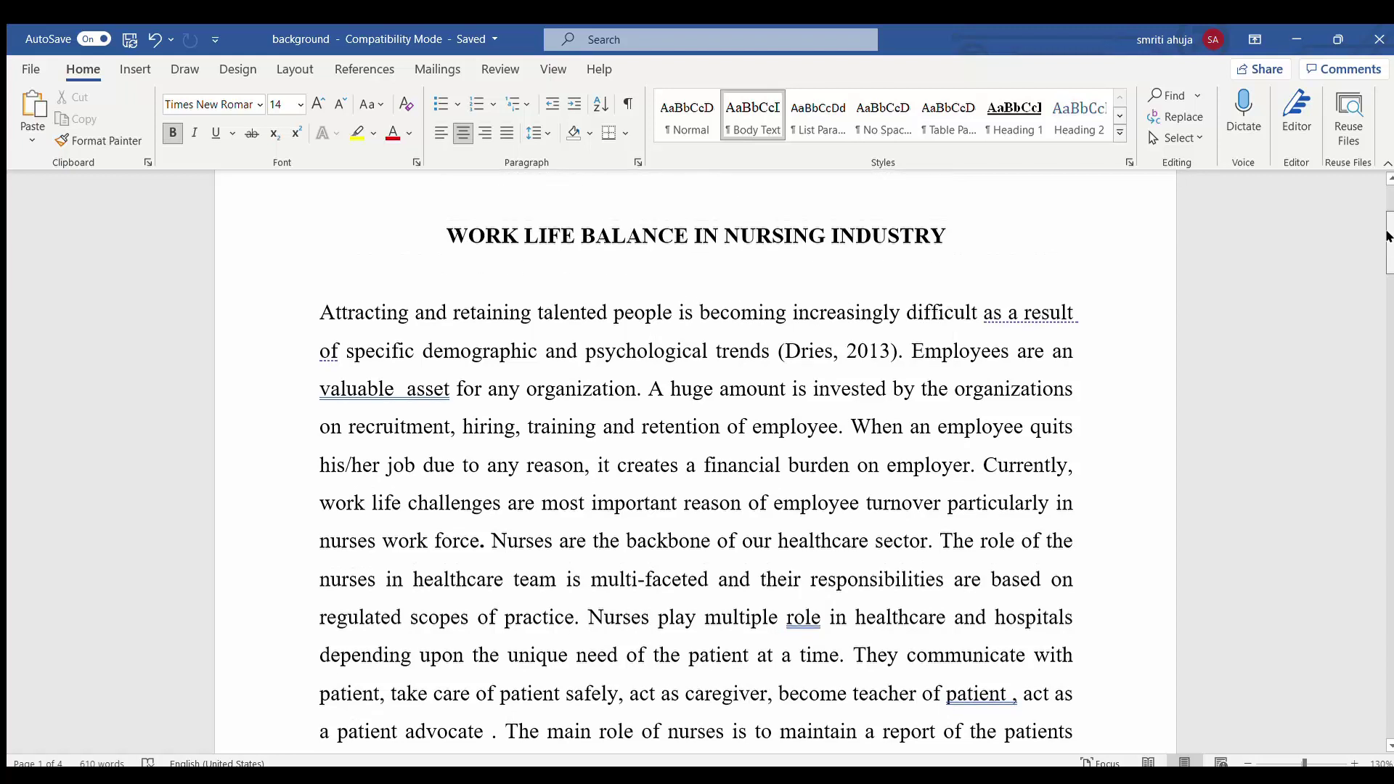
pyautogui.moveTo(1388, 236); pyautogui.dragTo(1388, 242)
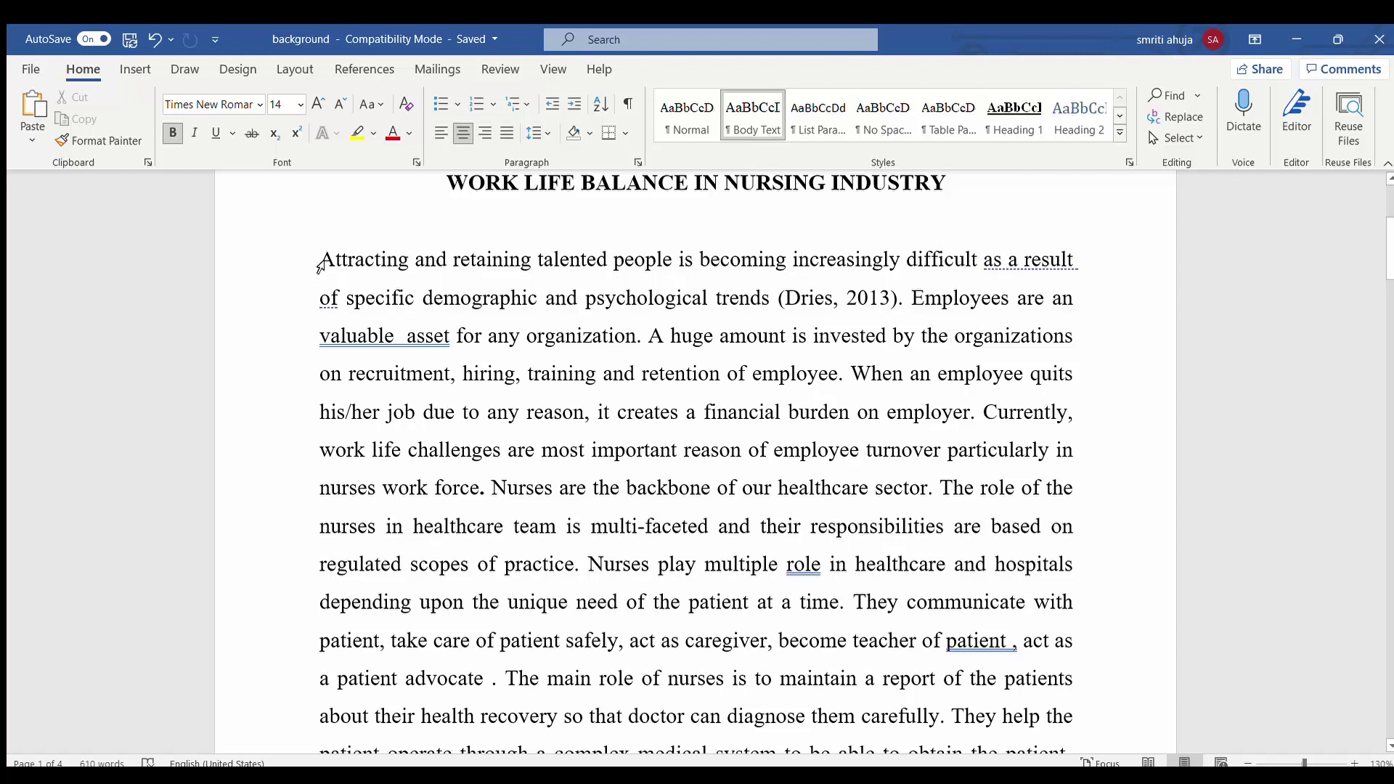
pyautogui.moveTo(320, 262); pyautogui.dragTo(776, 491)
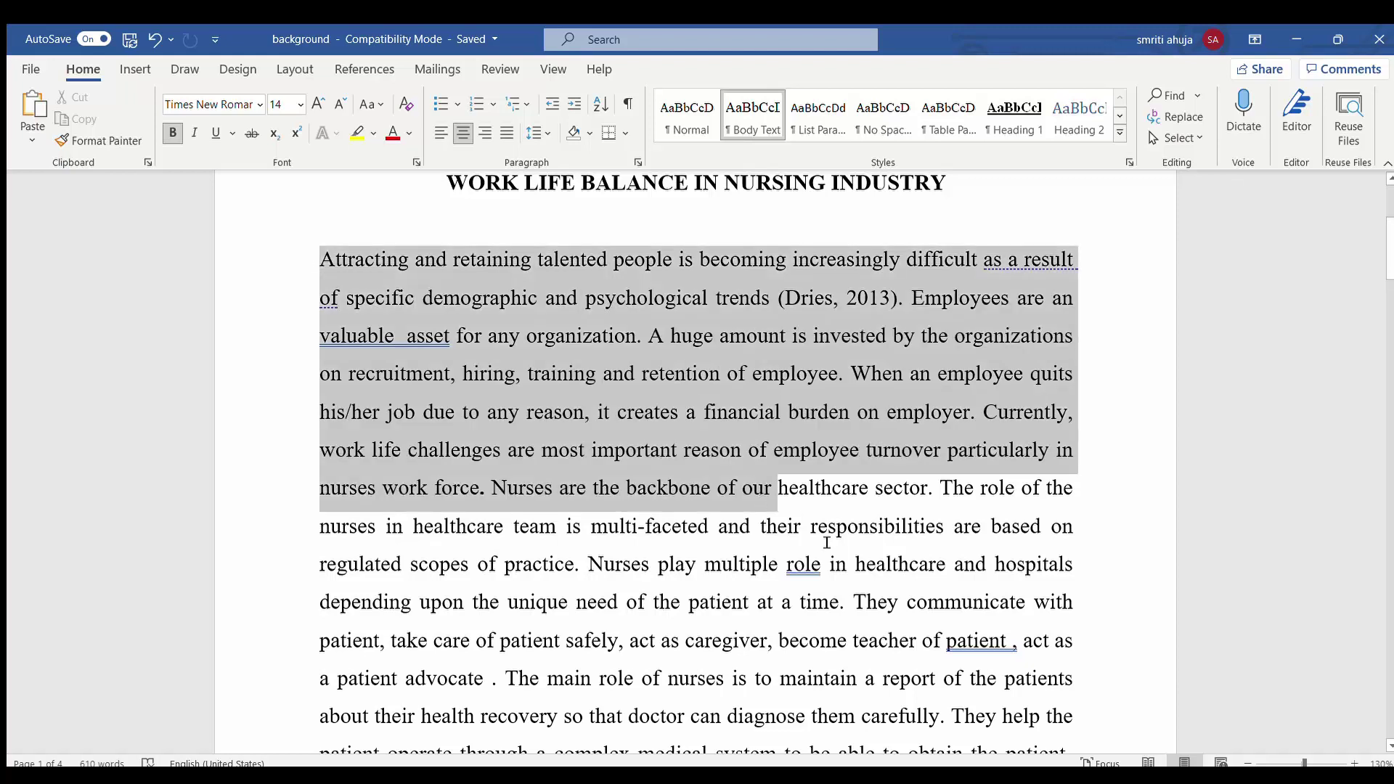
pyautogui.moveTo(827, 543); pyautogui.dragTo(870, 596)
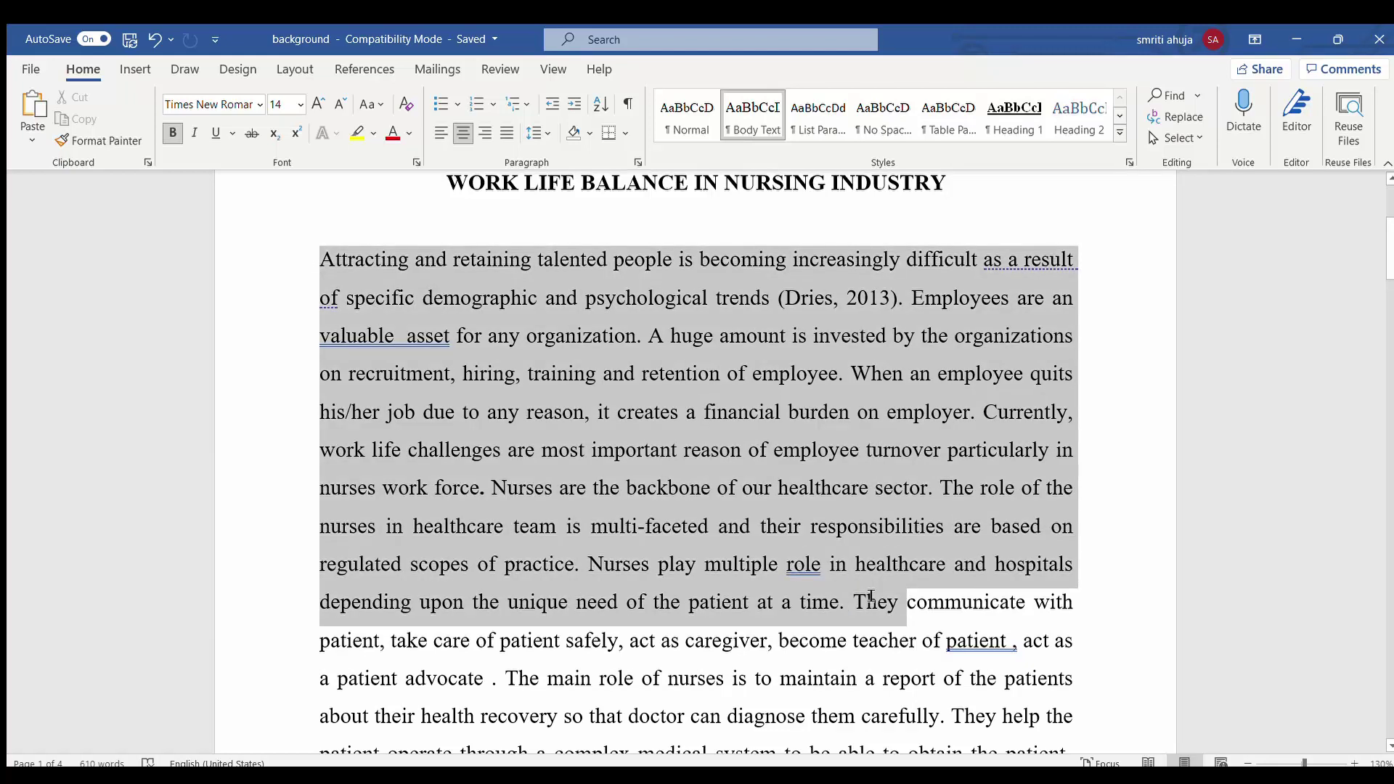
pyautogui.moveTo(871, 596); pyautogui.dragTo(871, 596)
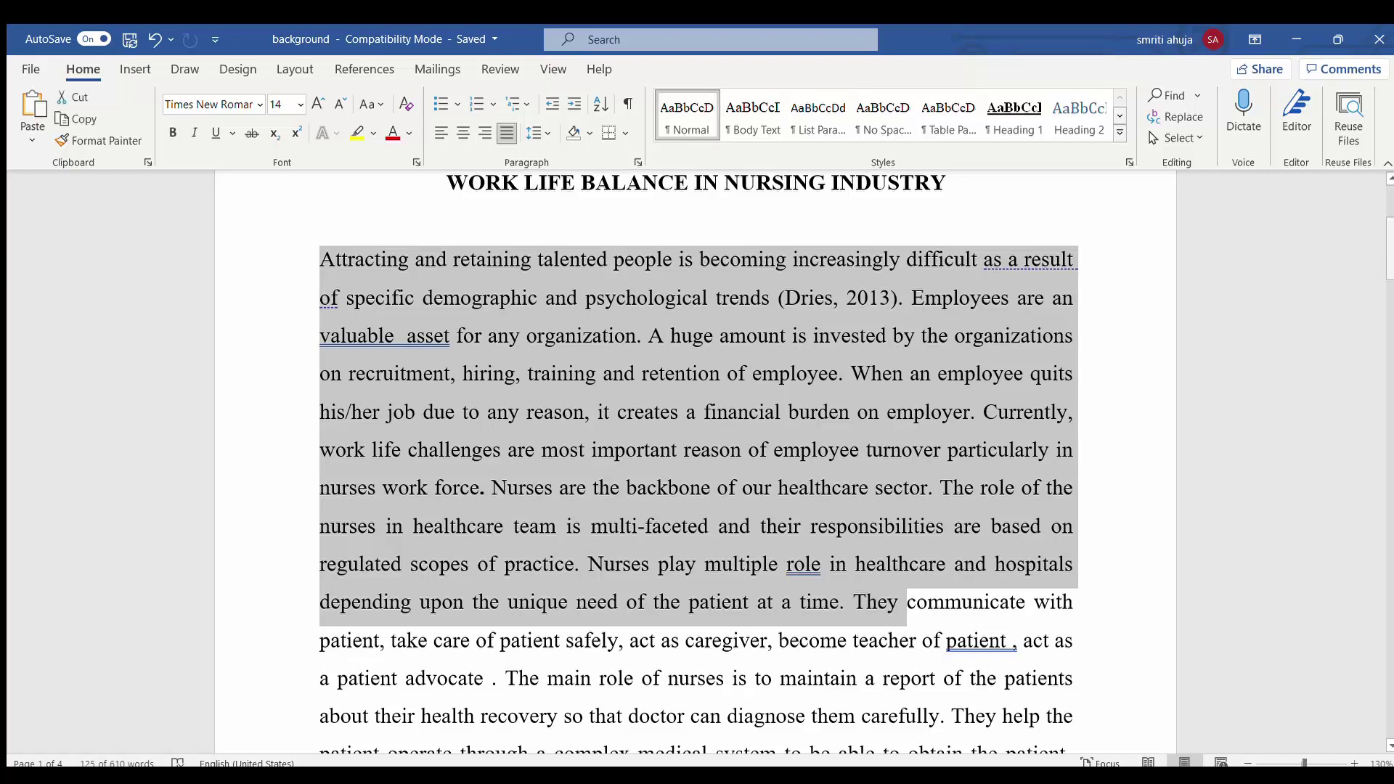
pyautogui.moveTo(1389, 239); pyautogui.dragTo(1389, 283)
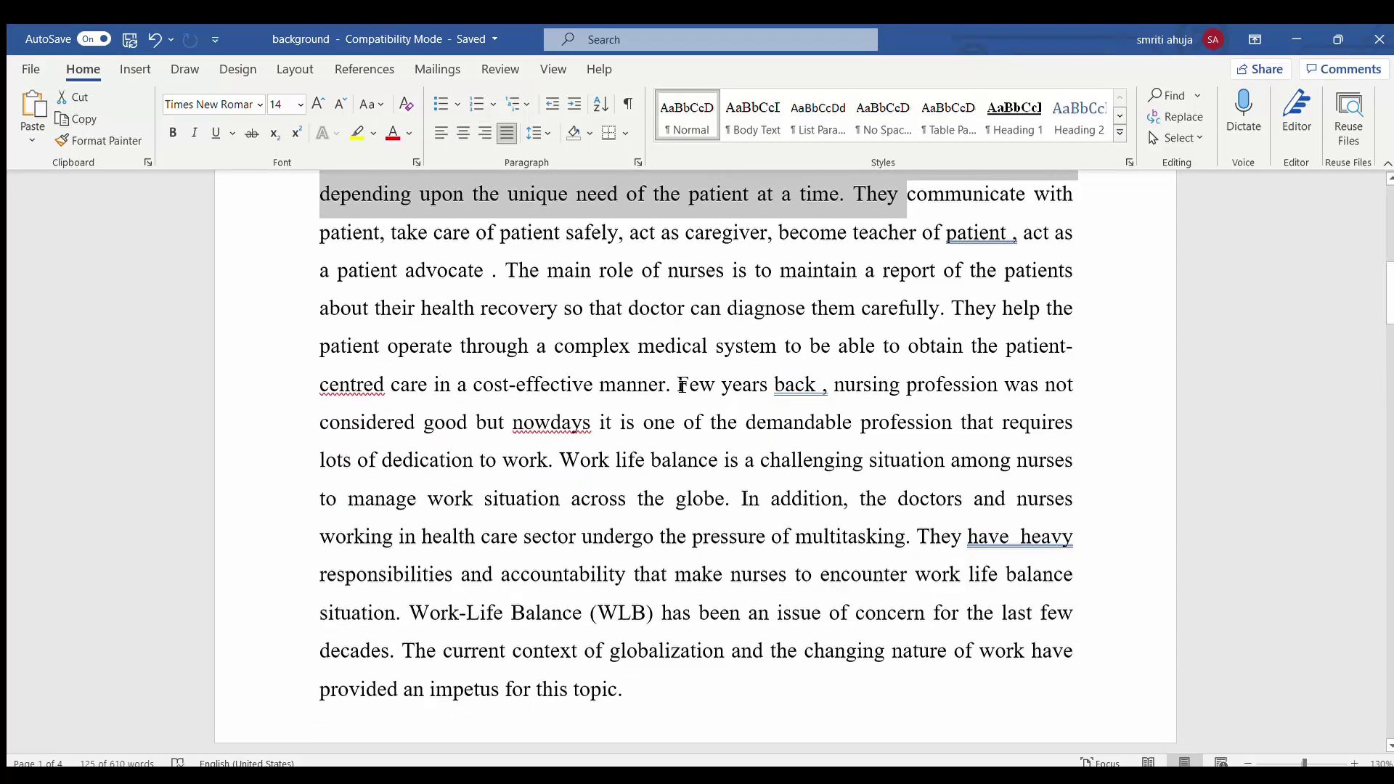
pyautogui.moveTo(680, 386); pyautogui.dragTo(852, 398)
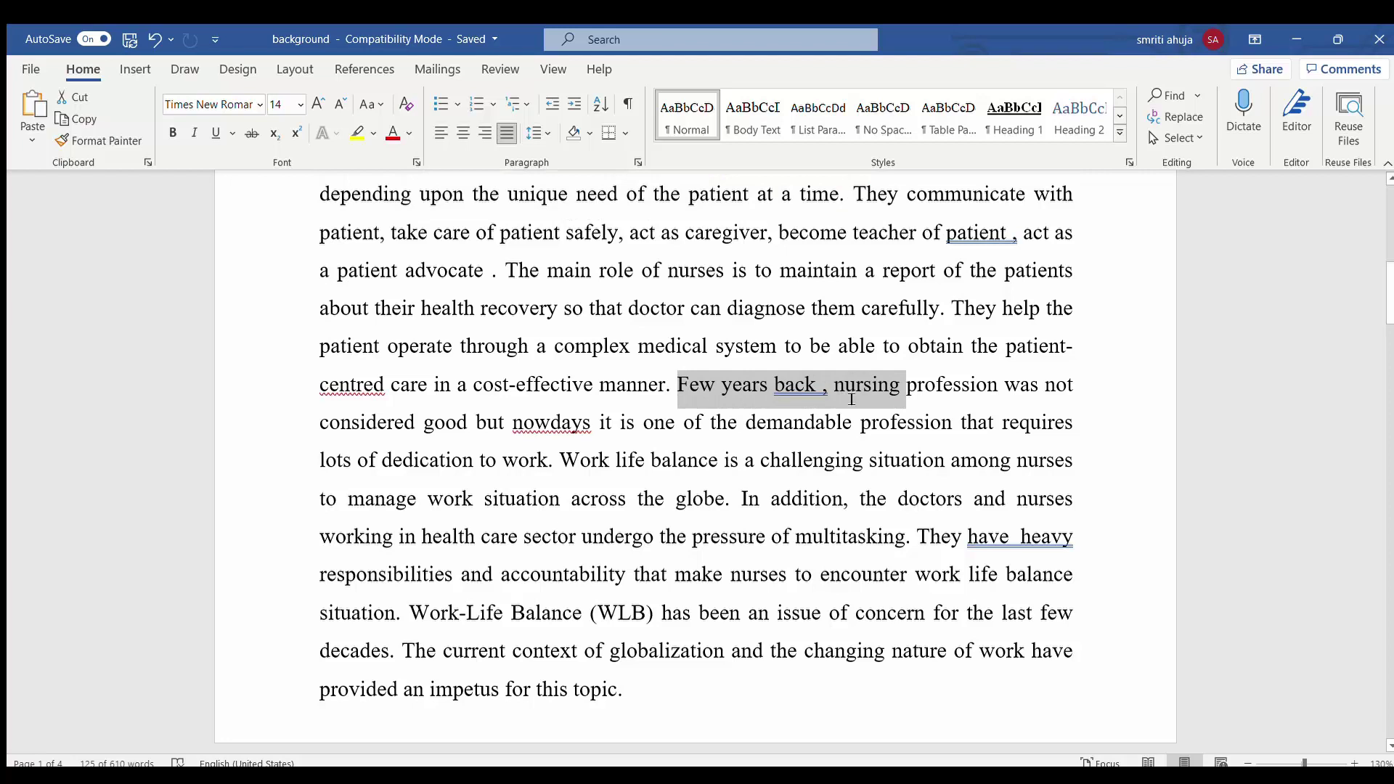
pyautogui.moveTo(852, 398); pyautogui.dragTo(548, 463)
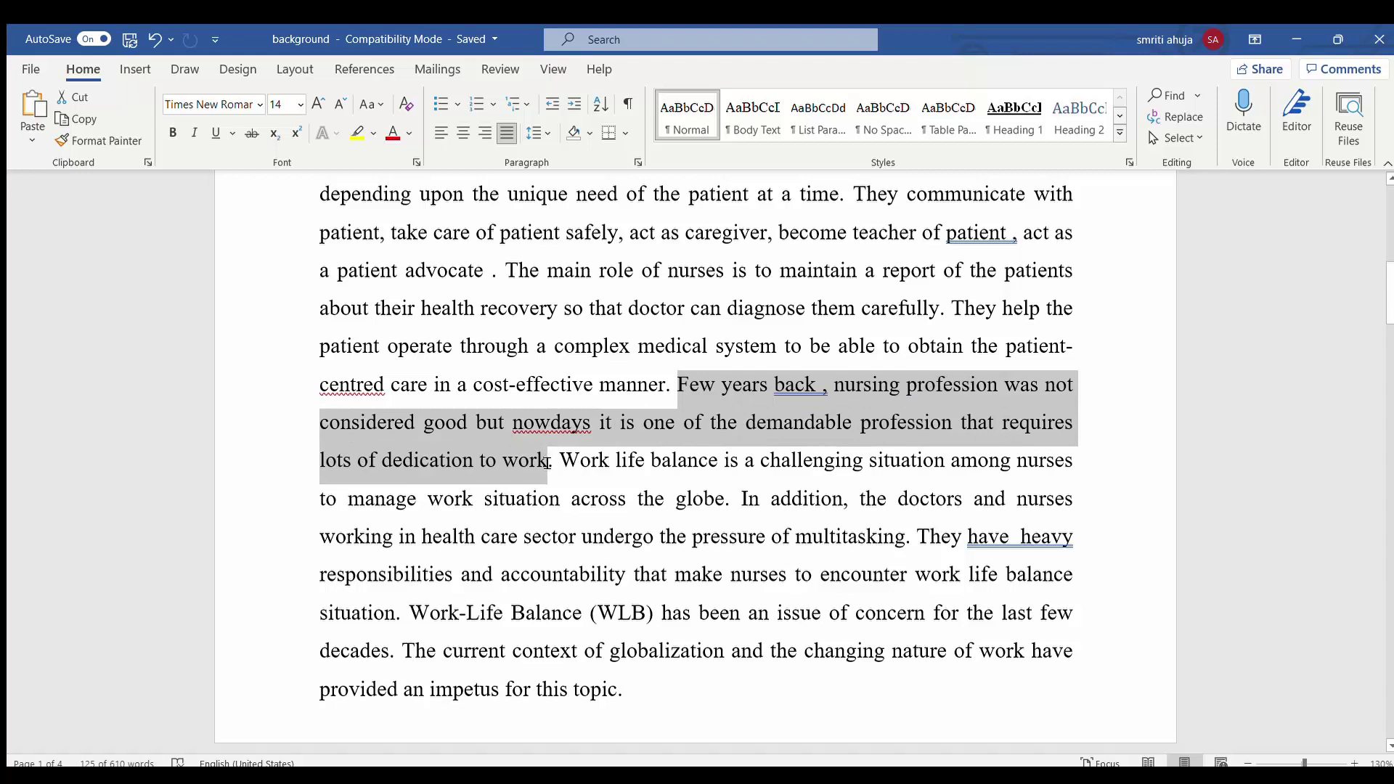
pyautogui.click(684, 384)
pyautogui.press('Return')
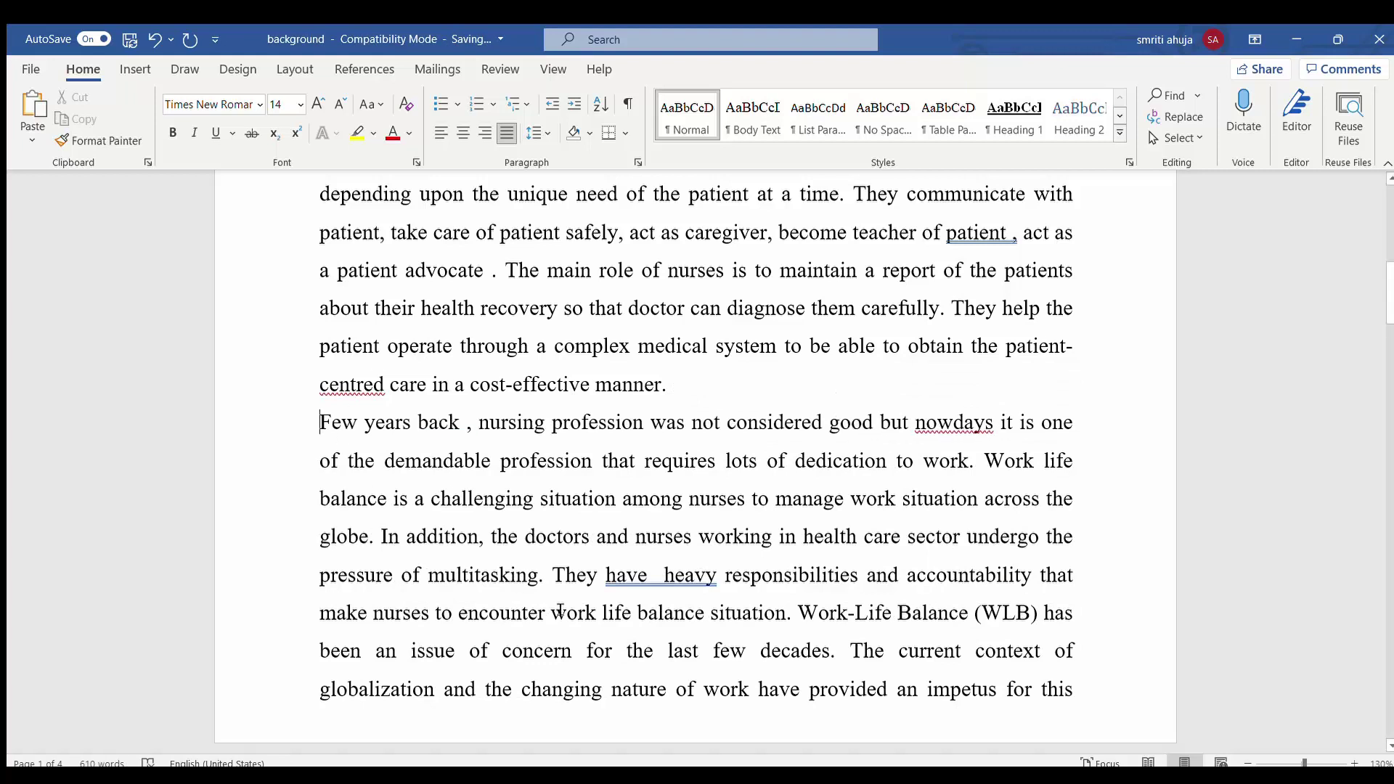
# Start a new paragraph at 'Work-Life Balance (WLB)' and return to the document top.
pyautogui.moveTo(799, 614); pyautogui.dragTo(1102, 704)
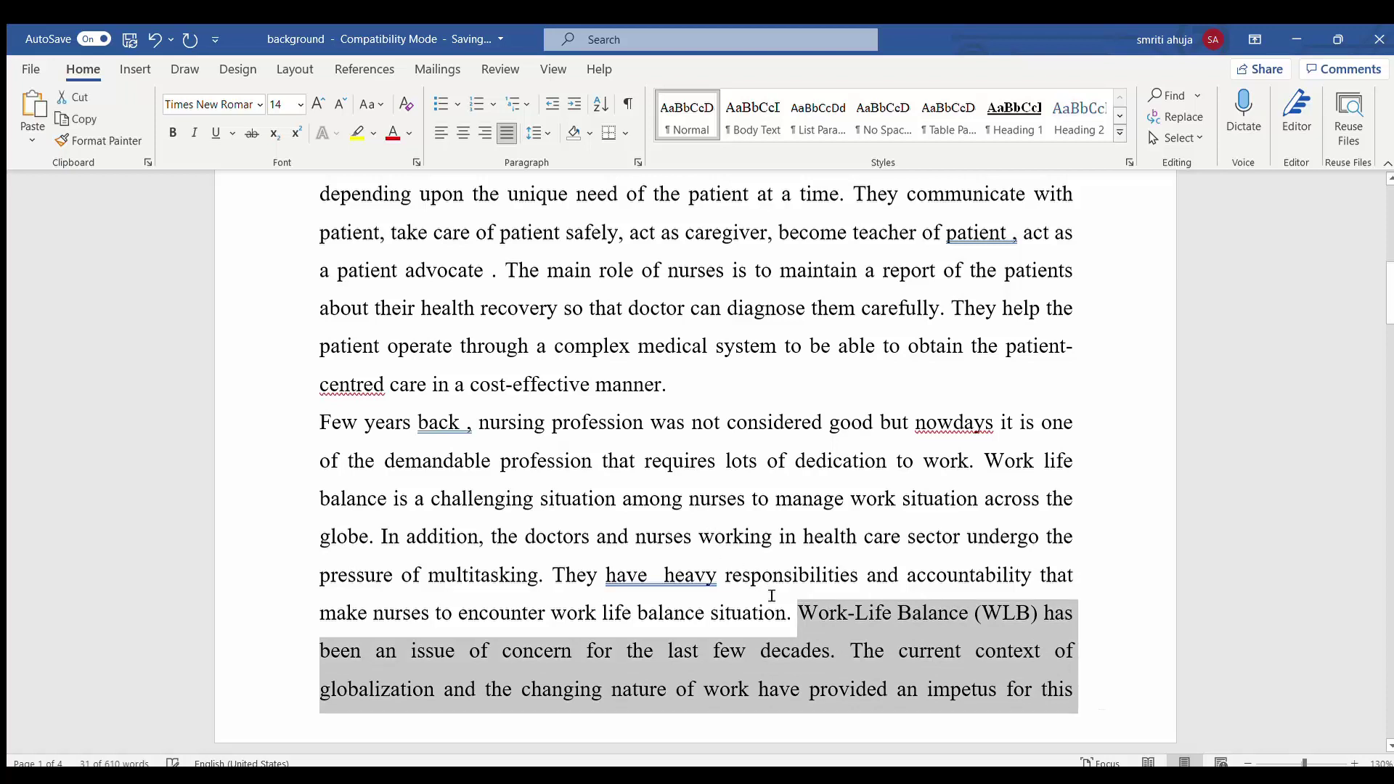
pyautogui.click(798, 612)
pyautogui.press('Return')
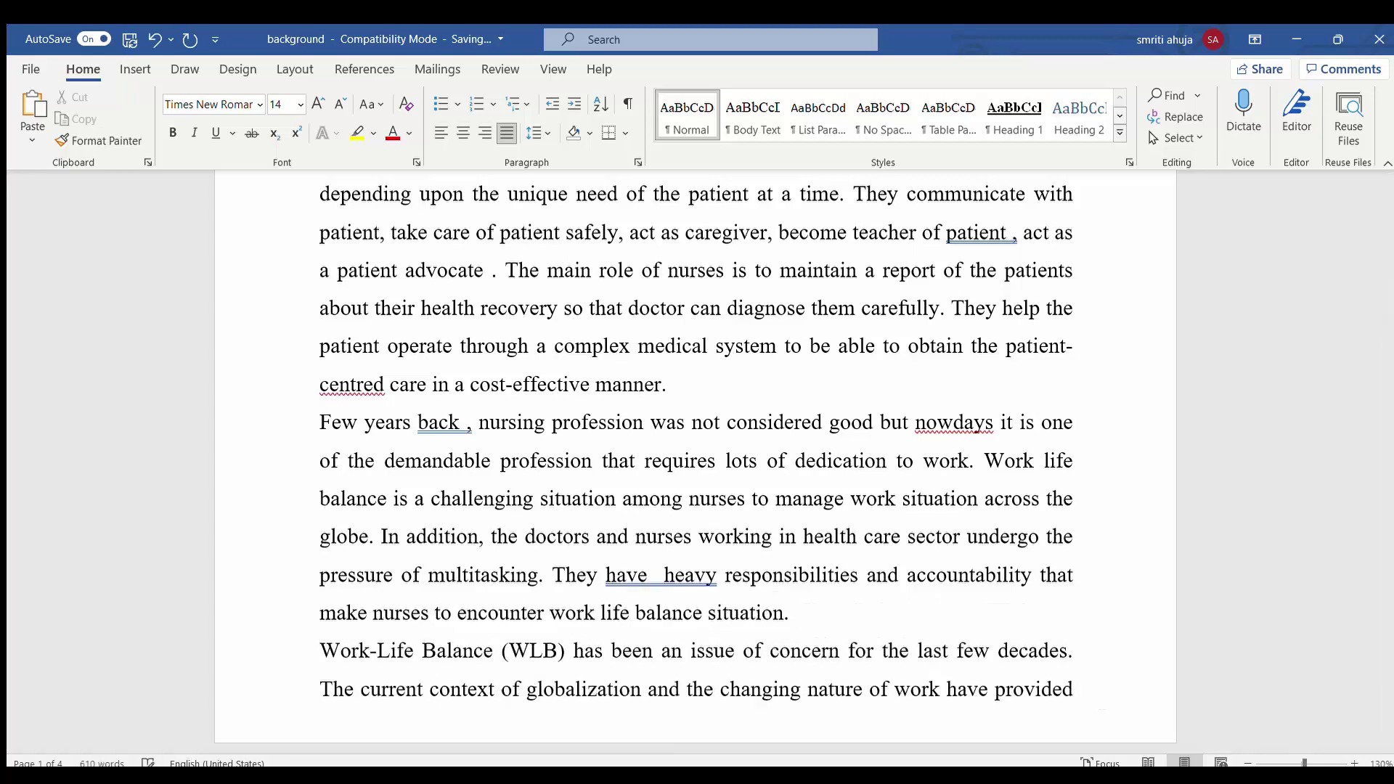
pyautogui.press('Up')
pyautogui.hotkey('ctrl', 'Home')
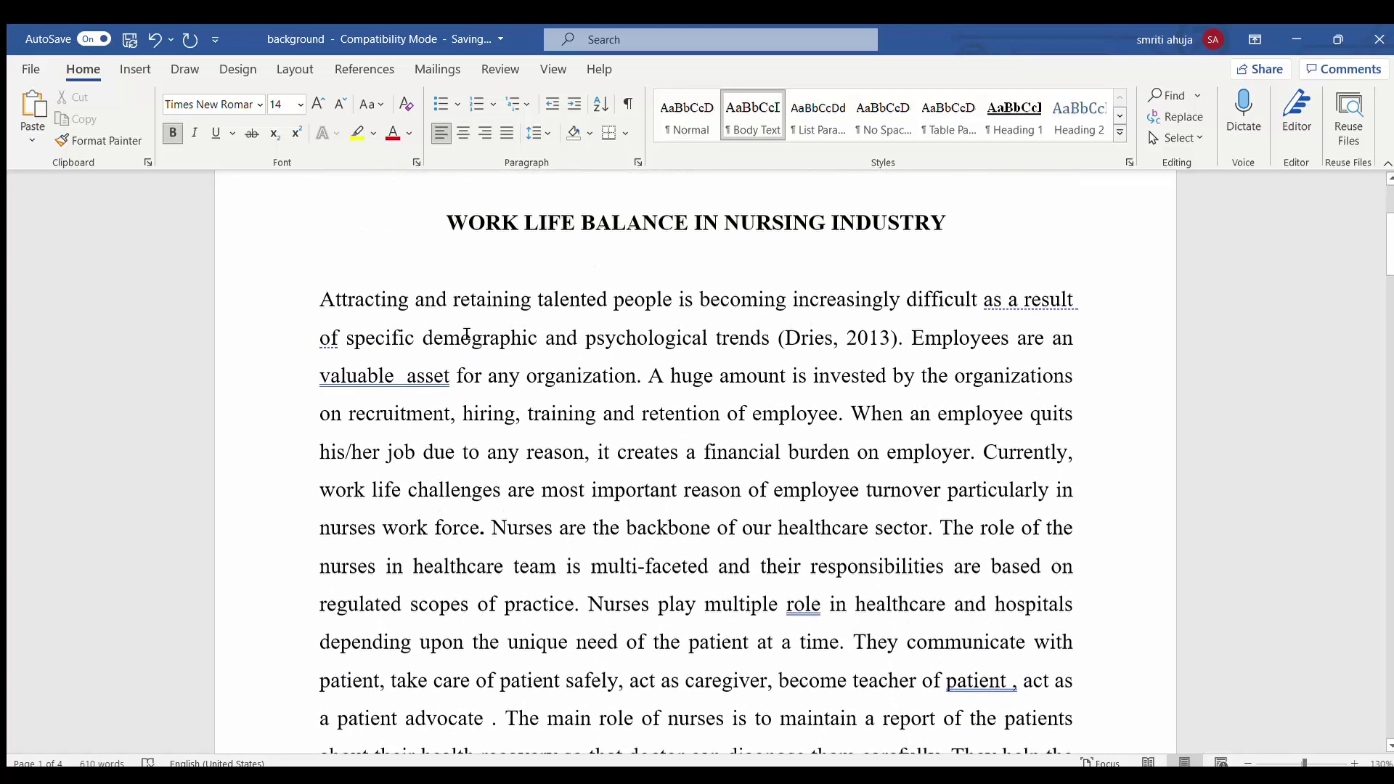
# Replace the word ORIGINAL with IMPROVED in the version label at the top.
pyautogui.hotkey('ctrl', 'Home')
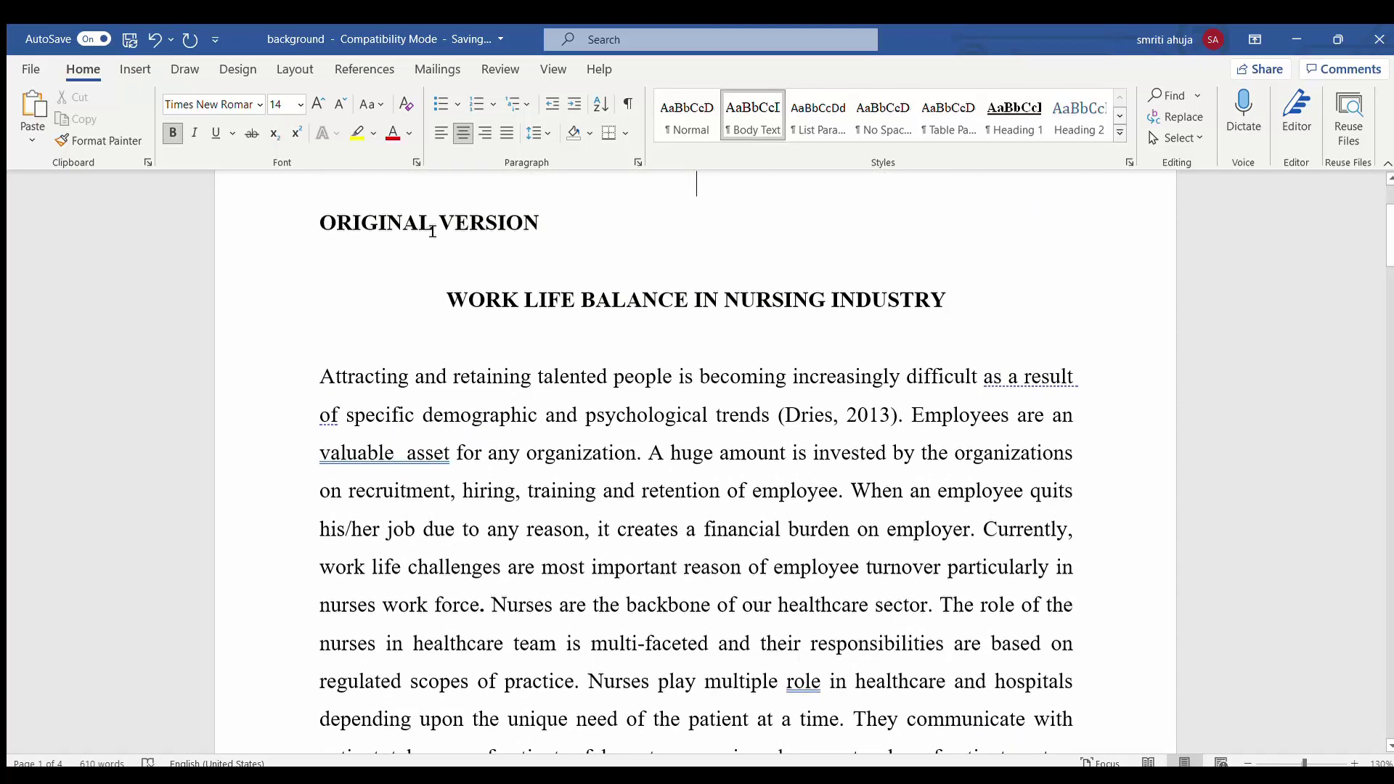
pyautogui.moveTo(434, 227); pyautogui.dragTo(314, 225)
pyautogui.write('IMPROVED')
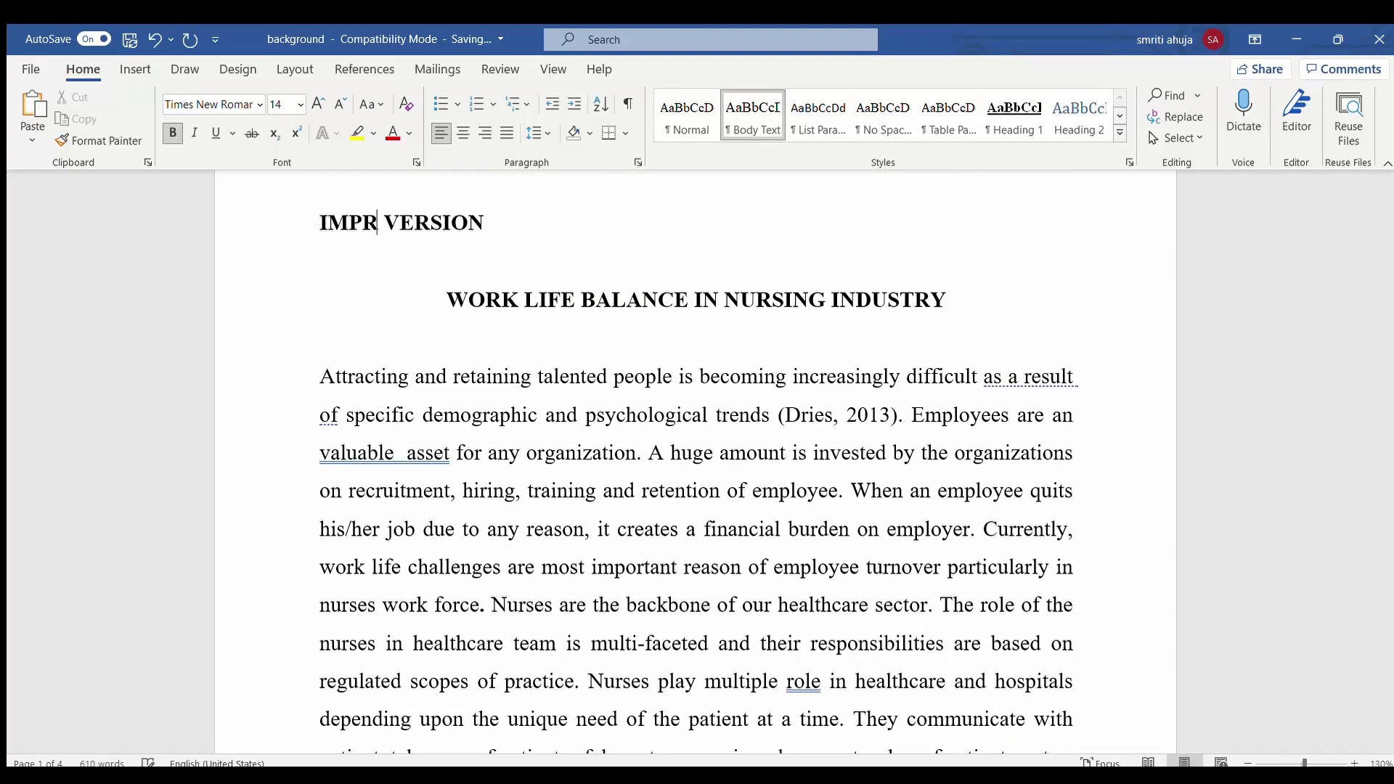
# Review the first and second paragraphs down to the next page, then mark the end card's contact details.
pyautogui.press('Down')
pyautogui.press('Down')
pyautogui.press('Down')
pyautogui.press('Down')
pyautogui.press('Down')
pyautogui.press('Down')
pyautogui.press('Down')
pyautogui.press('Down')
pyautogui.press('Down')
pyautogui.press('Down')
pyautogui.press('Down')
pyautogui.press('Down')
pyautogui.press('Down')
pyautogui.press('Down')
pyautogui.press('Down')
pyautogui.press('Down')
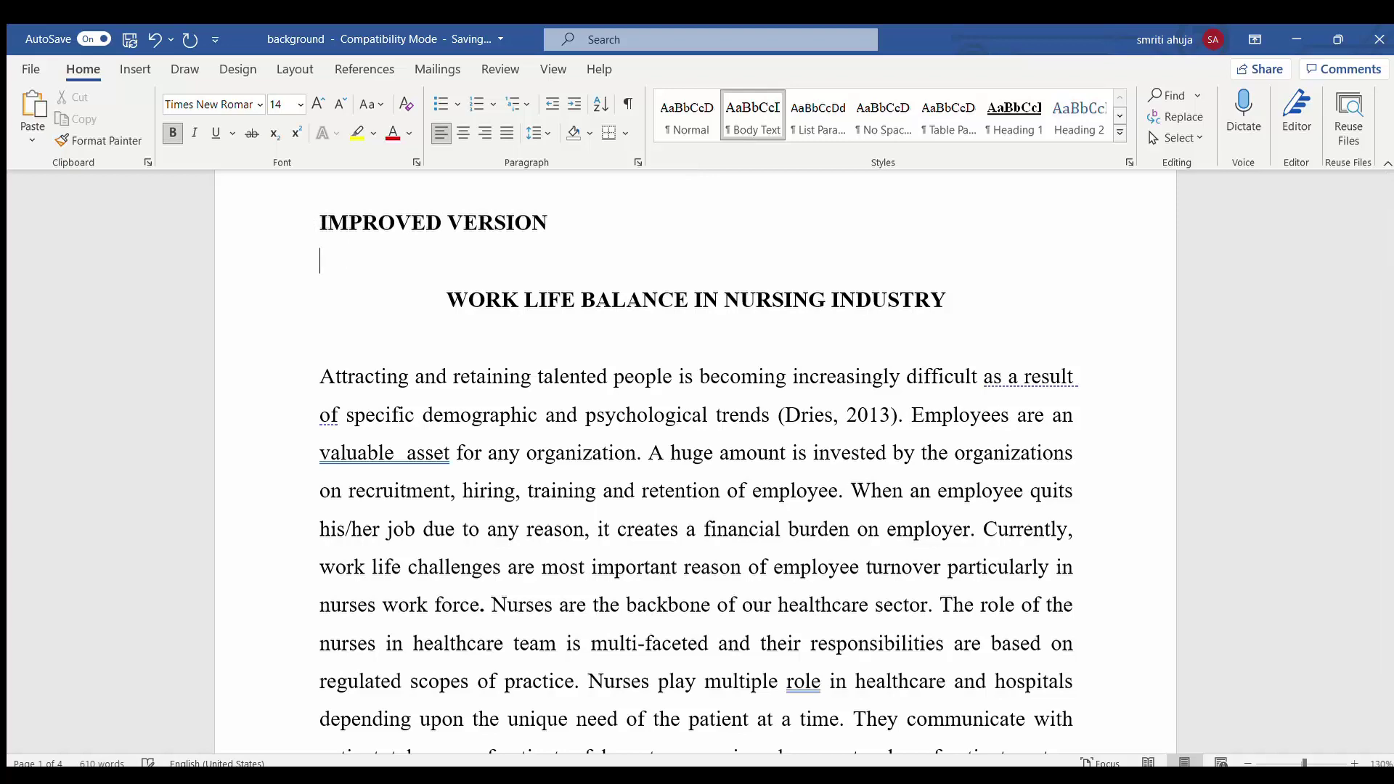
pyautogui.press('Down')
pyautogui.press('Down')
pyautogui.press('Down')
pyautogui.press('Down')
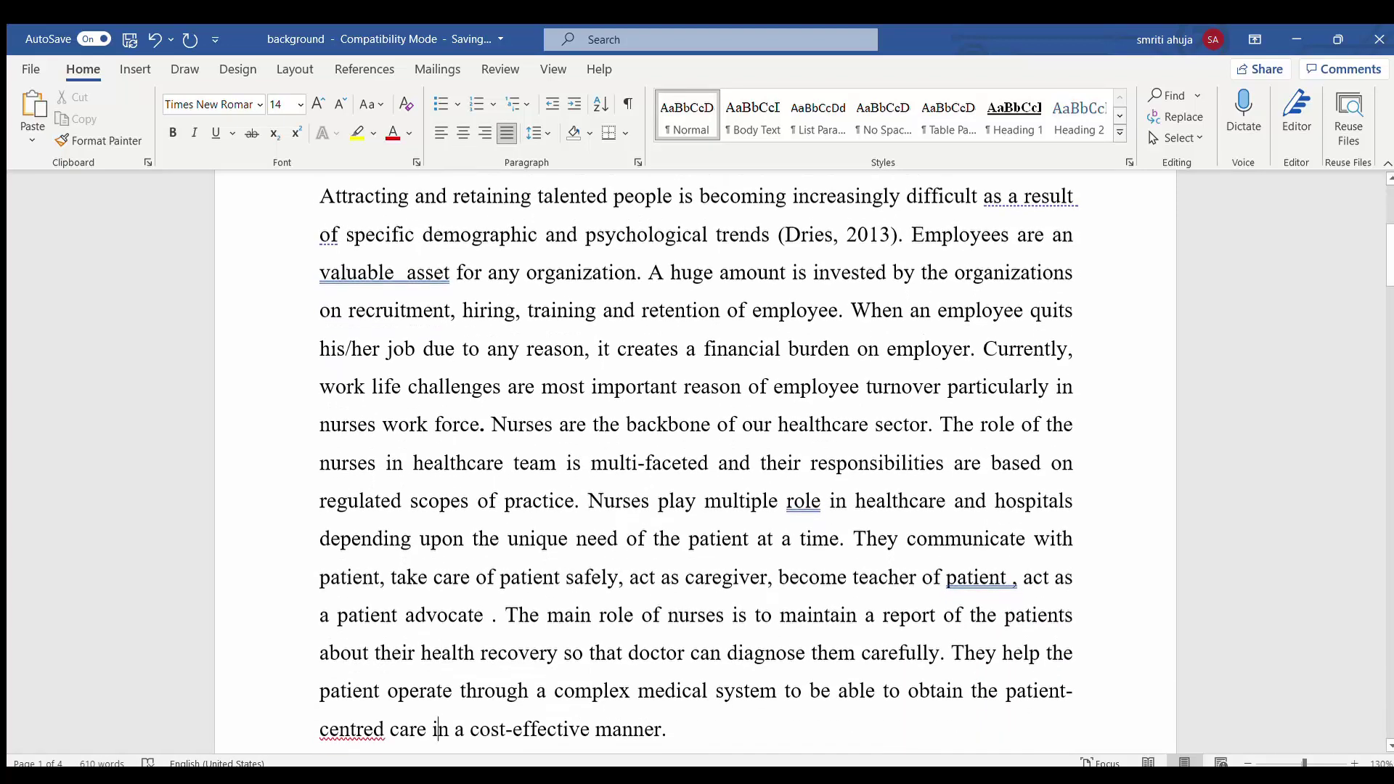
pyautogui.scroll(-1, 321, 231)
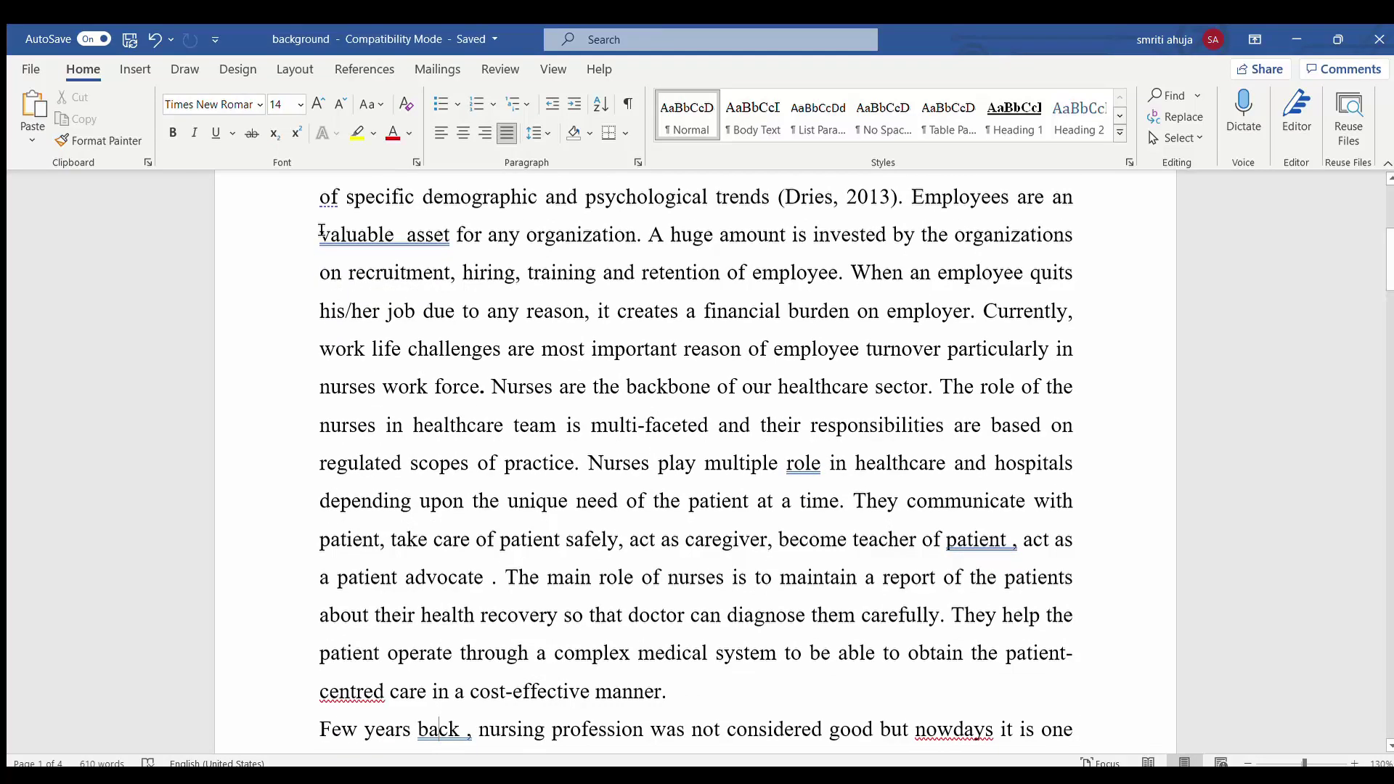
pyautogui.press('Up')
pyautogui.press('Up')
pyautogui.press('Up')
pyautogui.press('Up')
pyautogui.press('Up')
pyautogui.press('Up')
pyautogui.press('Up')
pyautogui.press('Down')
pyautogui.press('Down')
pyautogui.press('Down')
pyautogui.press('Down')
pyautogui.press('Down')
pyautogui.press('Down')
pyautogui.press('Down')
pyautogui.press('Down')
pyautogui.press('Down')
pyautogui.press('Down')
pyautogui.press('Down')
pyautogui.press('Down')
pyautogui.press('Down')
pyautogui.press('Down')
pyautogui.press('Down')
pyautogui.press('Down')
pyautogui.press('Down')
pyautogui.press('Down')
pyautogui.press('Down')
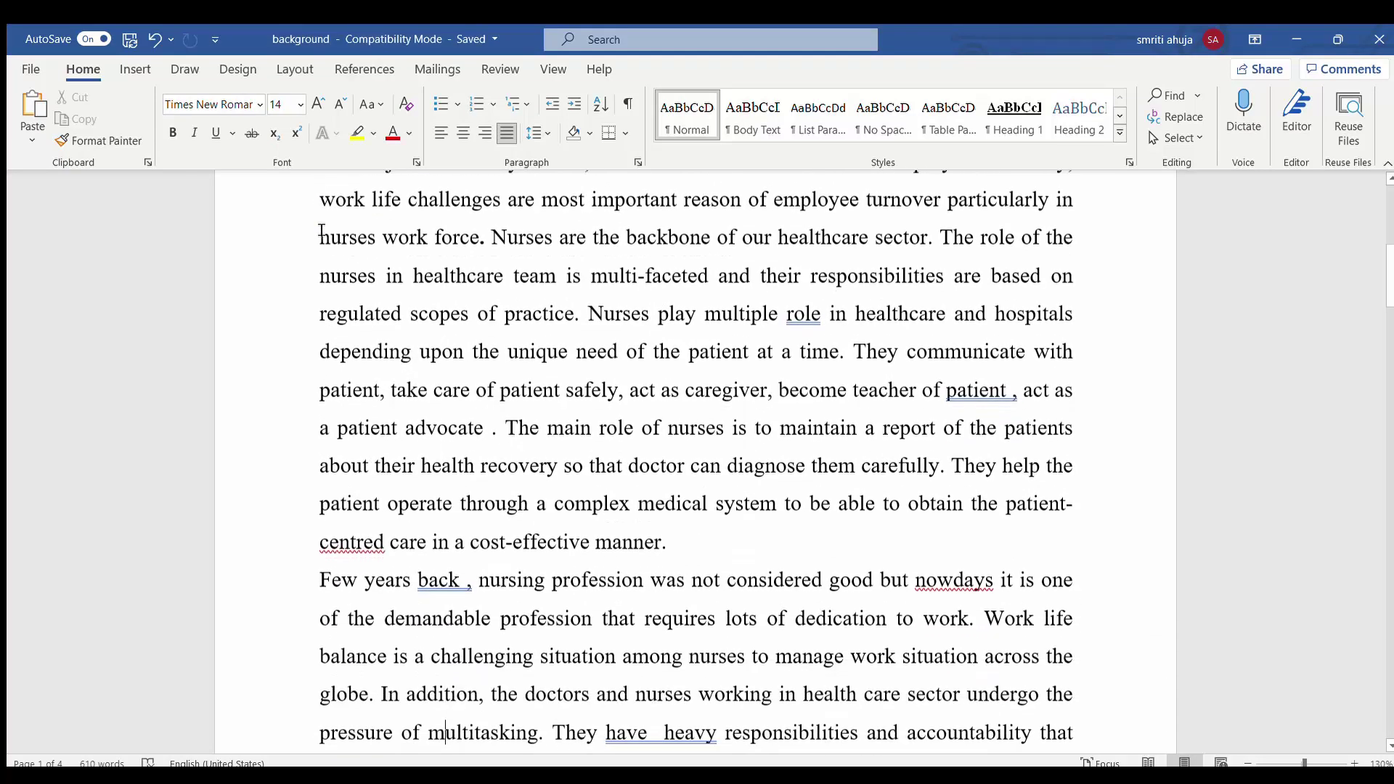
pyautogui.press('Down')
pyautogui.press('Down')
pyautogui.press('Down')
pyautogui.press('Down')
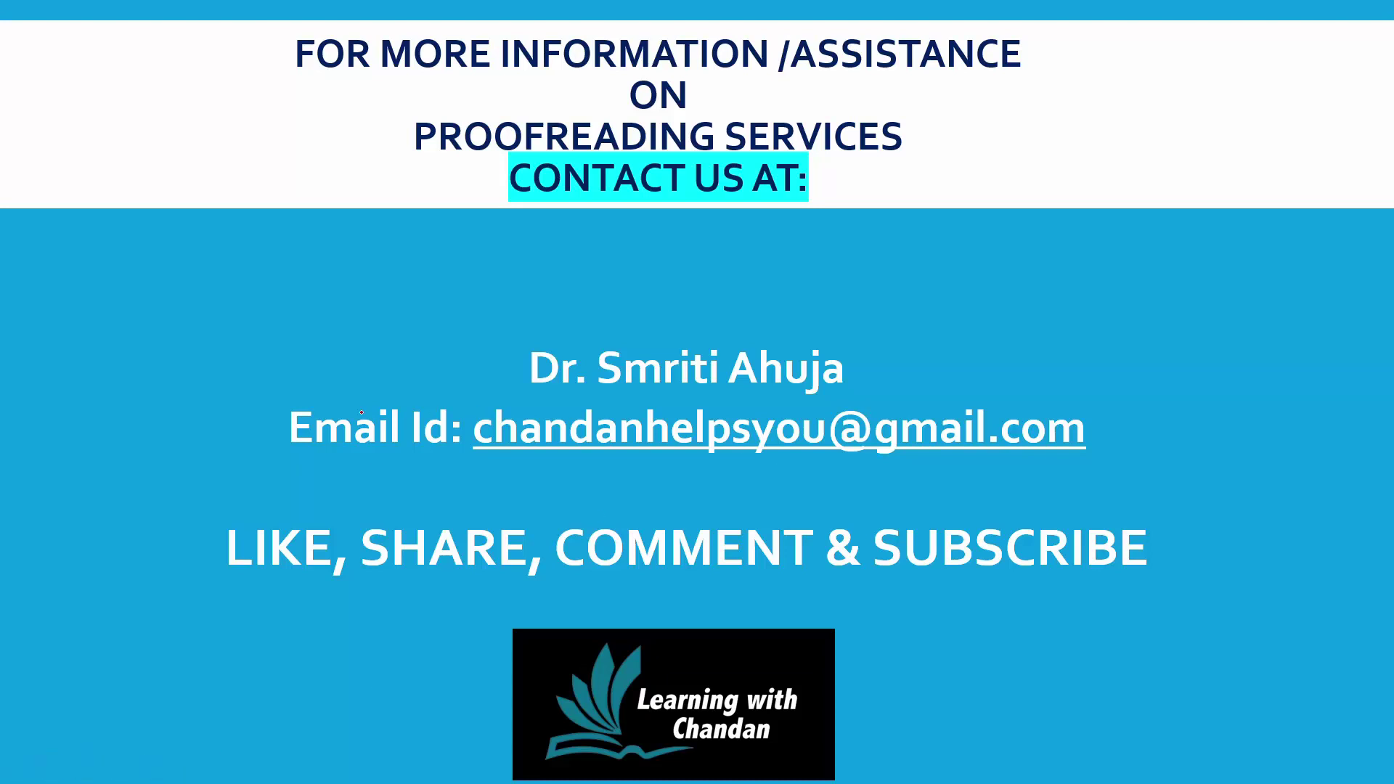
pyautogui.moveTo(332, 454); pyautogui.dragTo(454, 365)
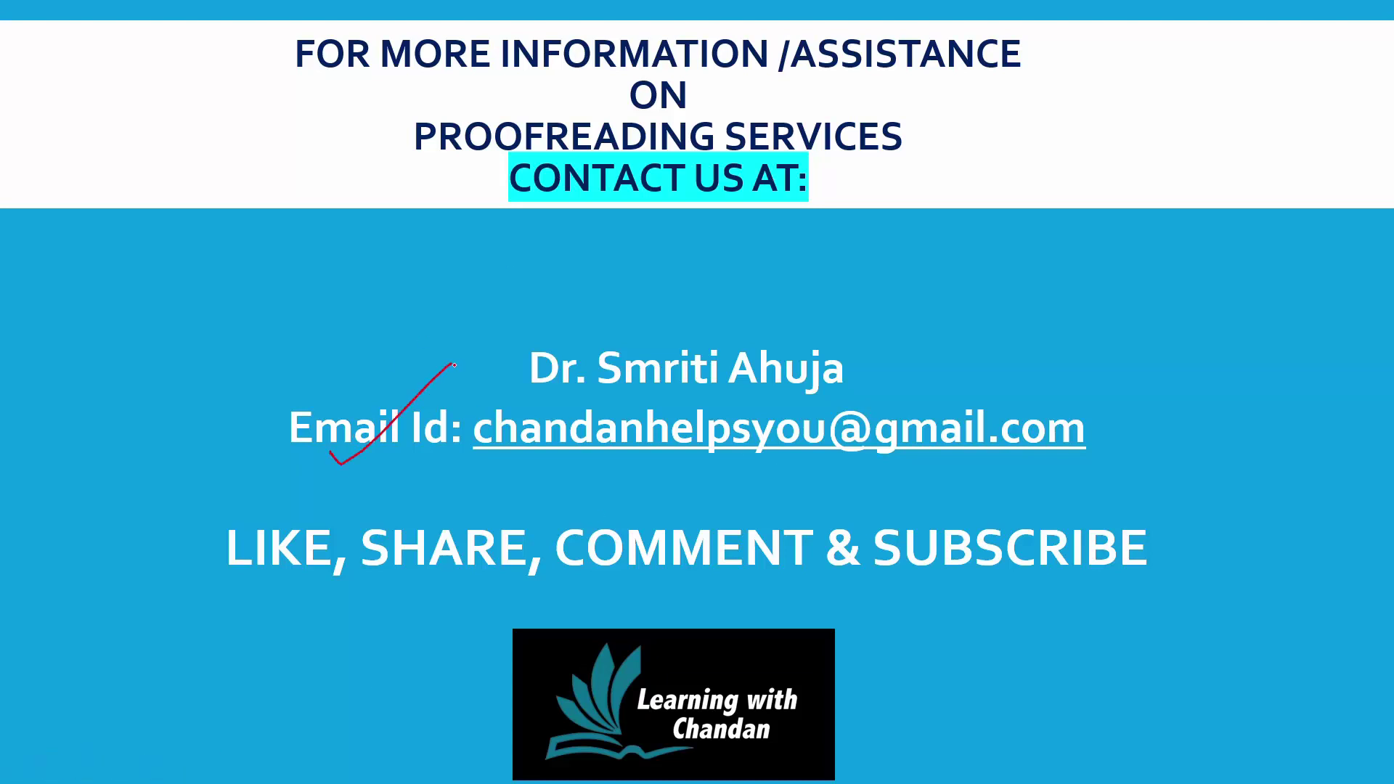